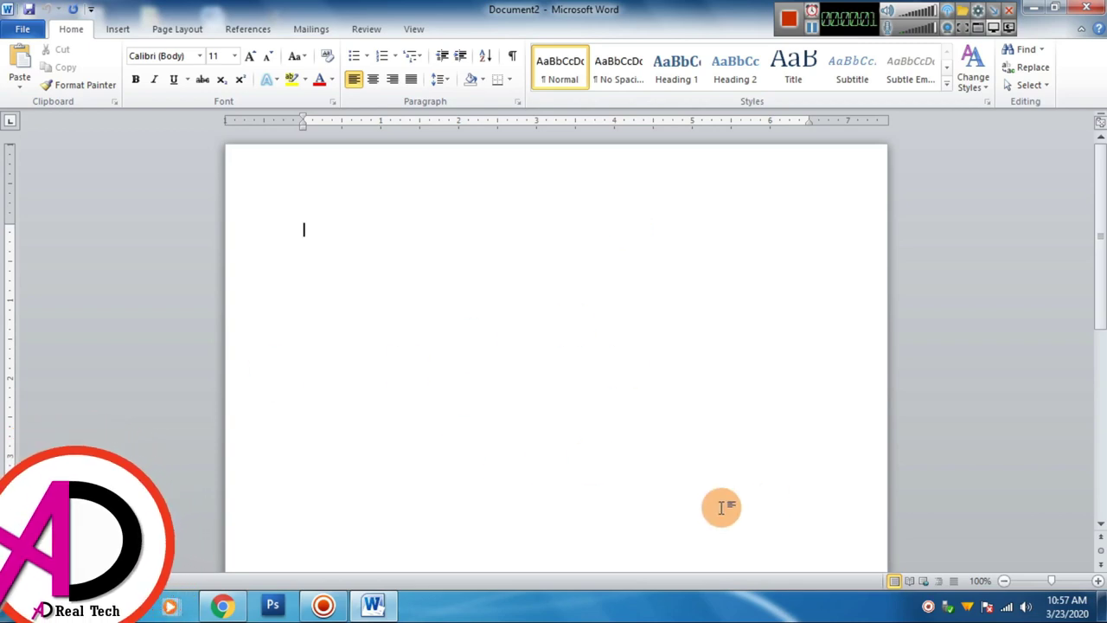
Apply Narrow half-inch margins to the page
click(637, 391)
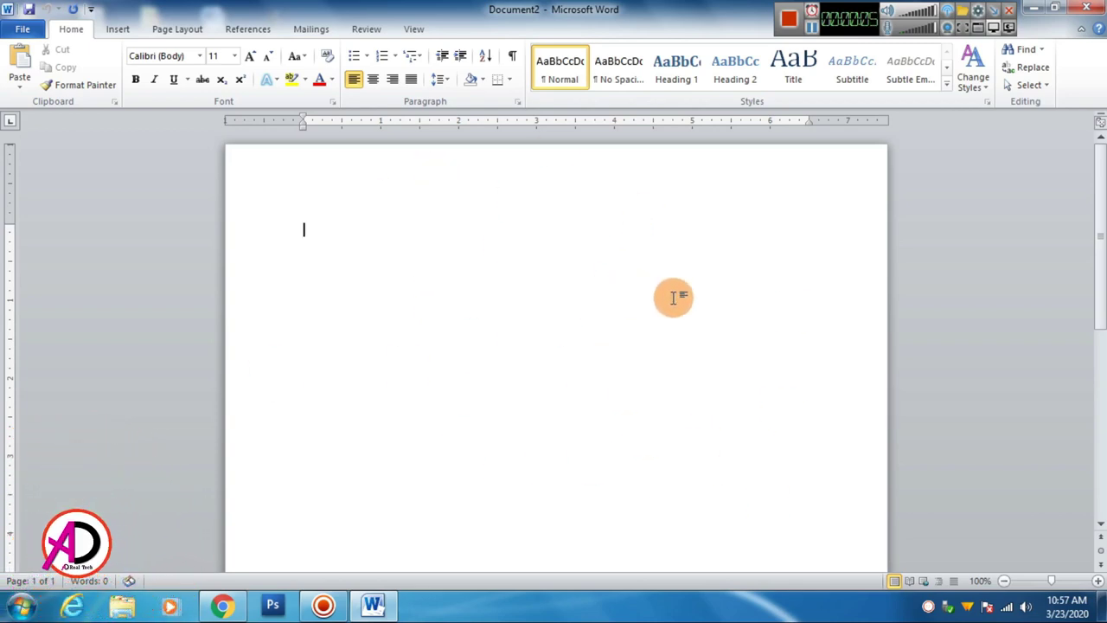
click(120, 36)
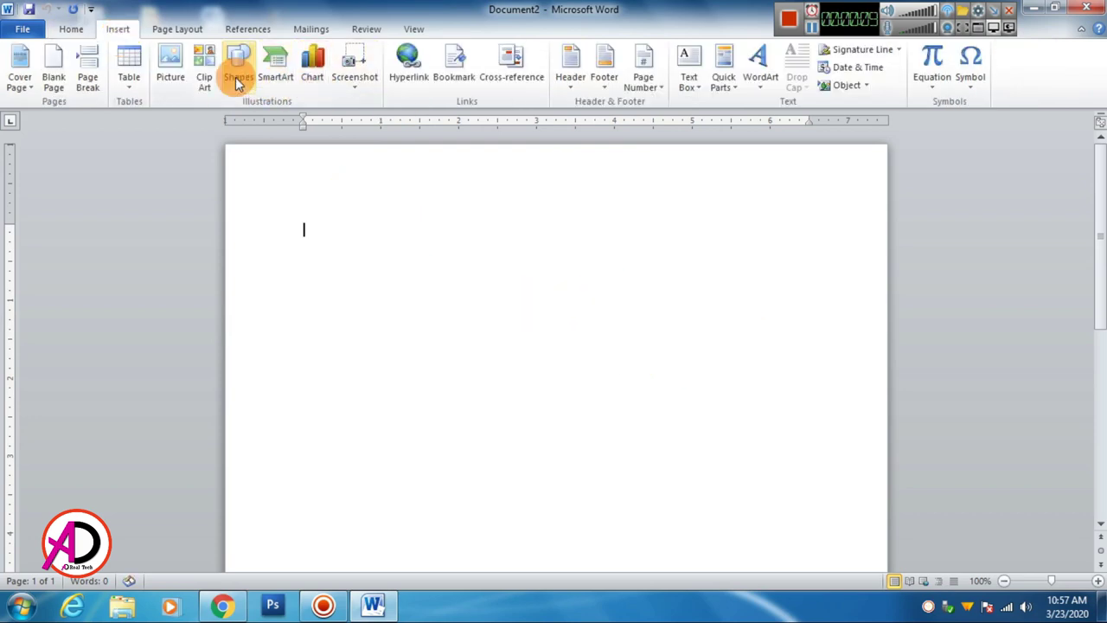
click(177, 29)
click(120, 69)
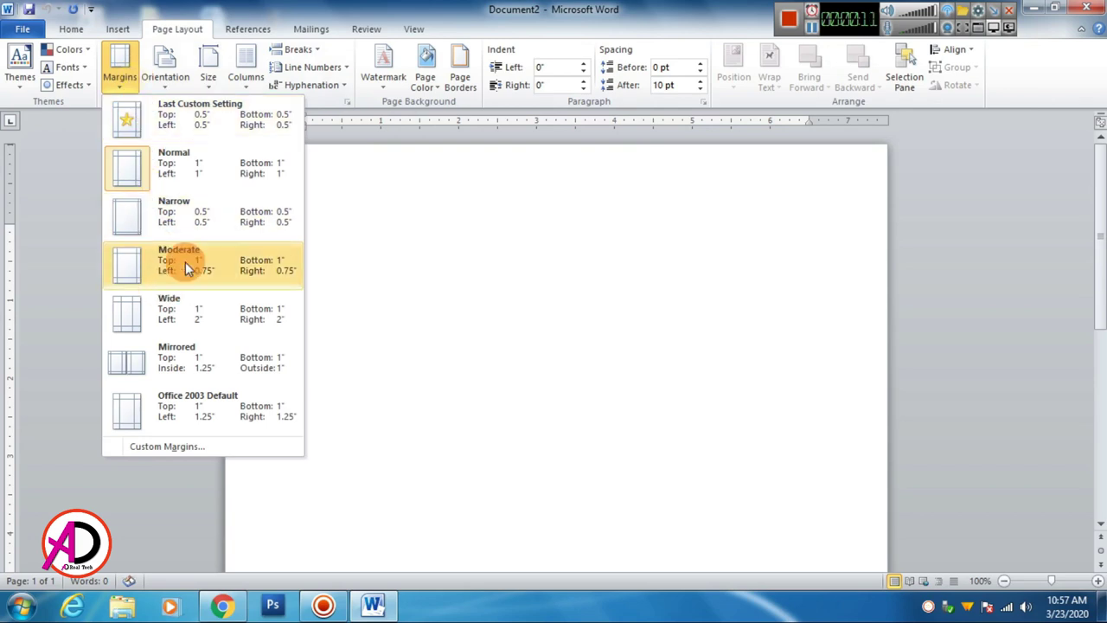
click(194, 214)
Set a custom paper size of 7 inches wide by 5 inches high
click(209, 78)
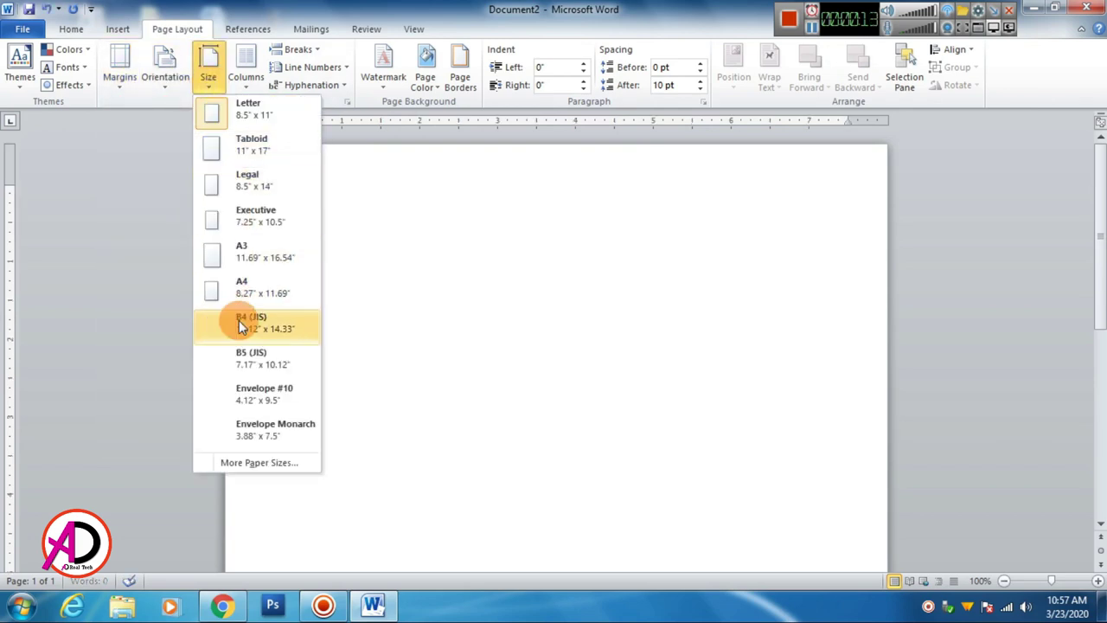
click(277, 467)
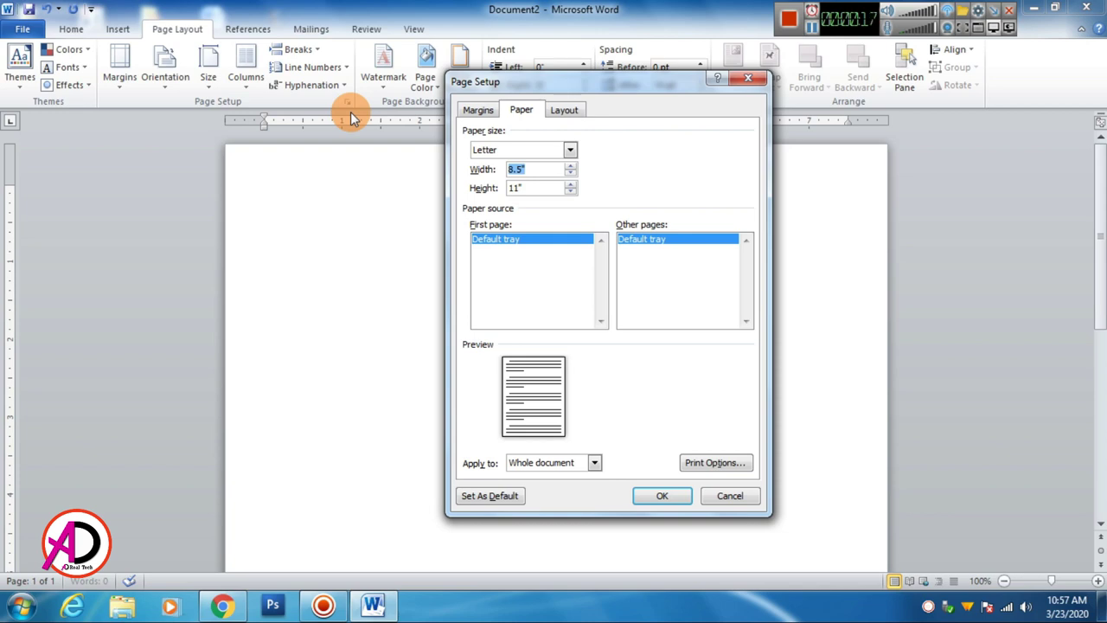
text(7)
key(Tab)
text(5)
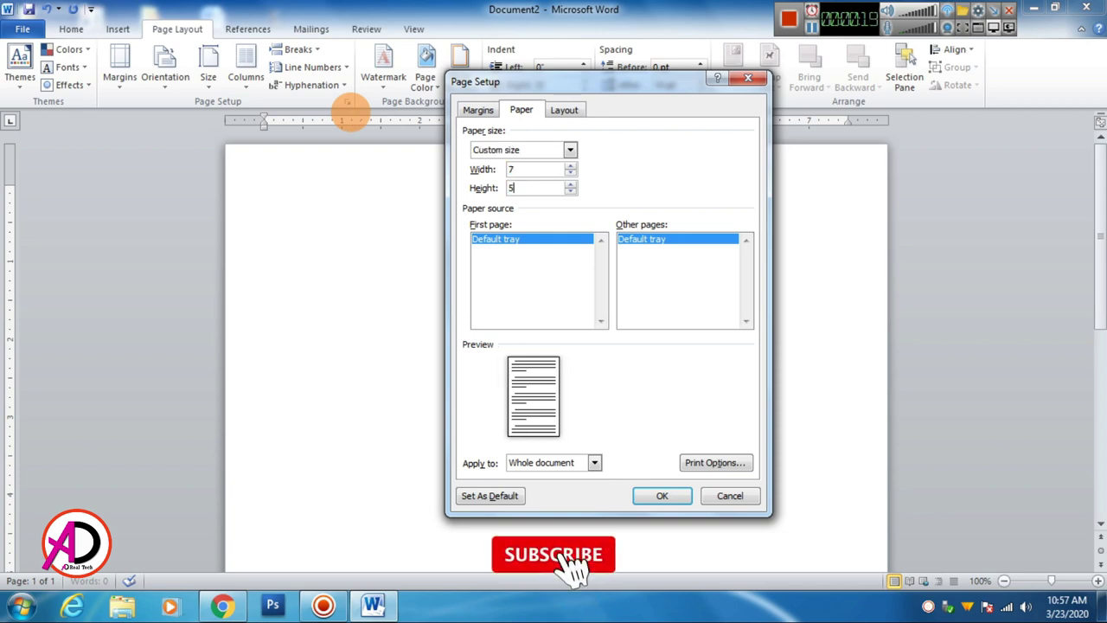
key(Return)
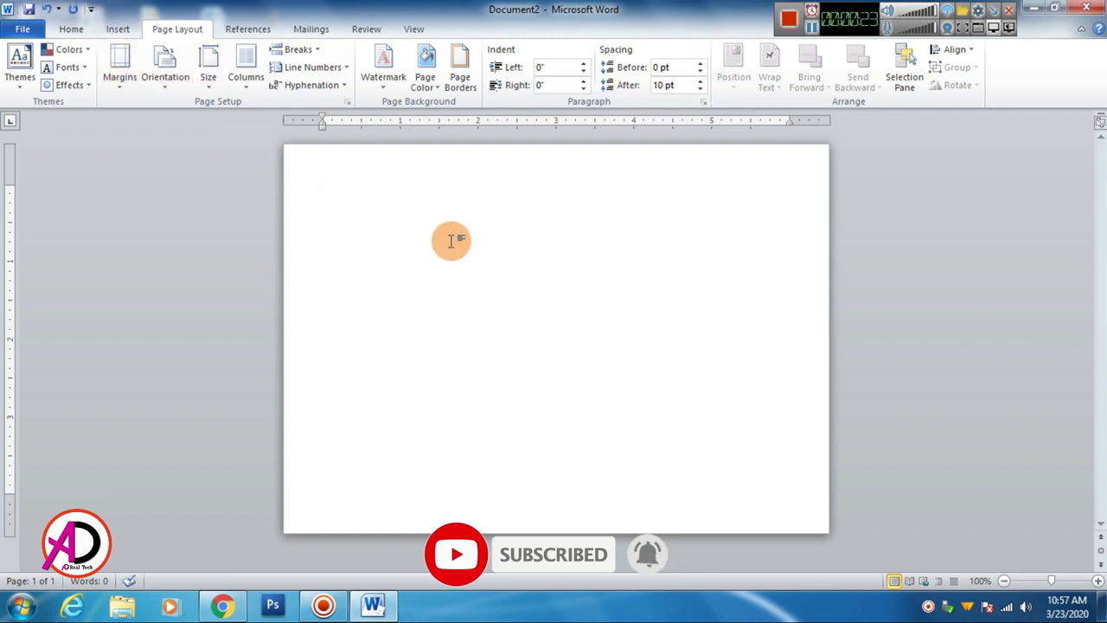
ctrl+scroll(465, 265, up, 1)
scroll(465, 265, down, 1)
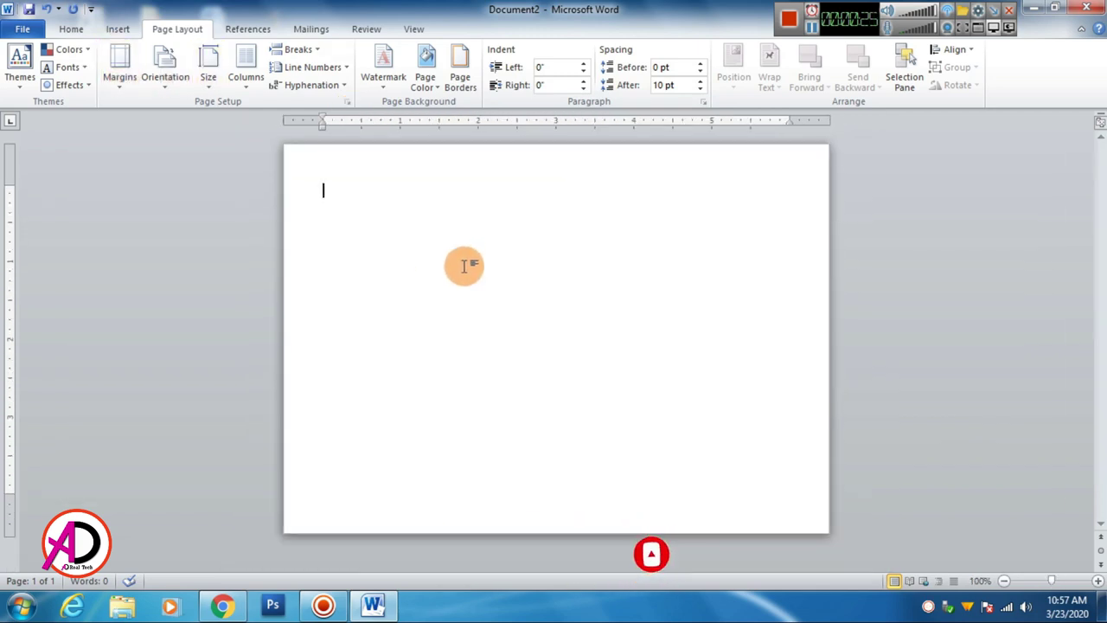
Insert the bride-and-groom photo from the wedding folder onto the card
click(112, 30)
click(173, 65)
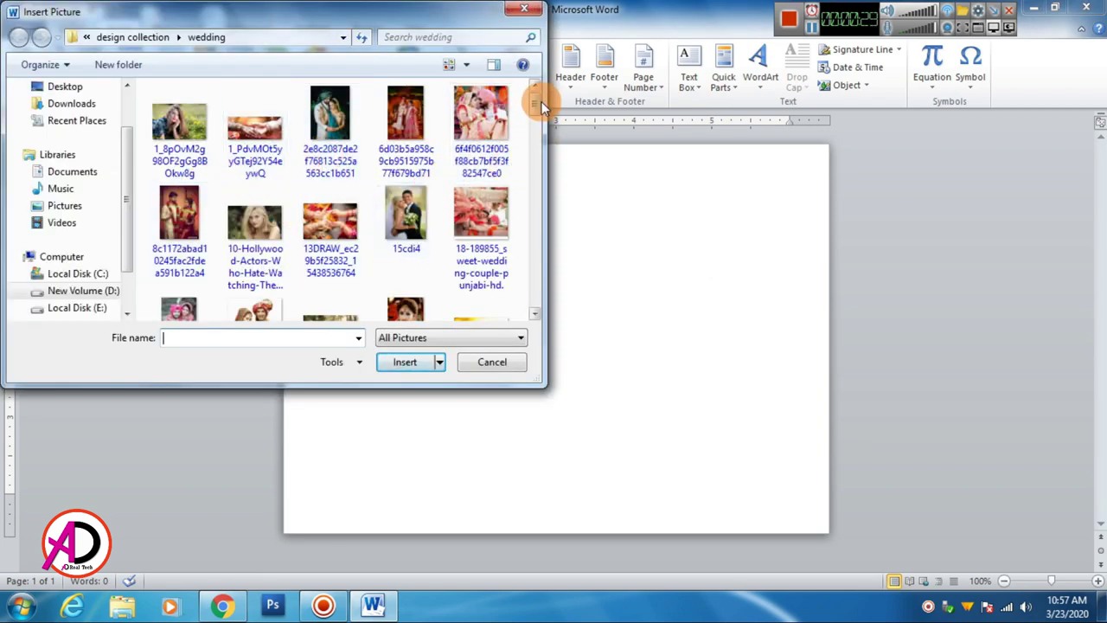
drag(541, 101, 538, 136)
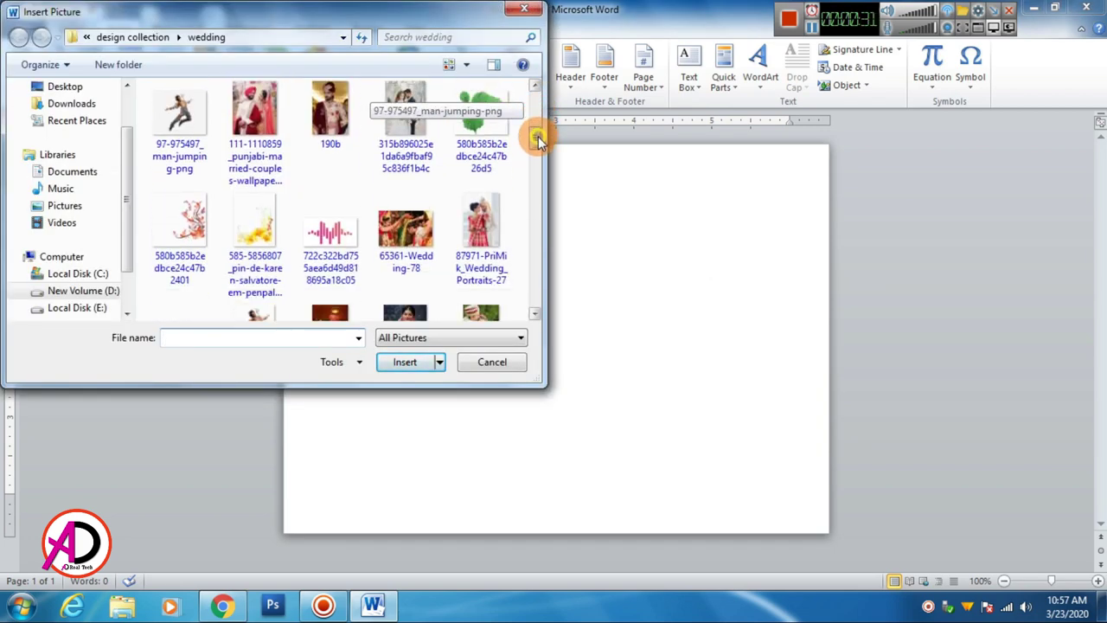
click(405, 147)
click(405, 362)
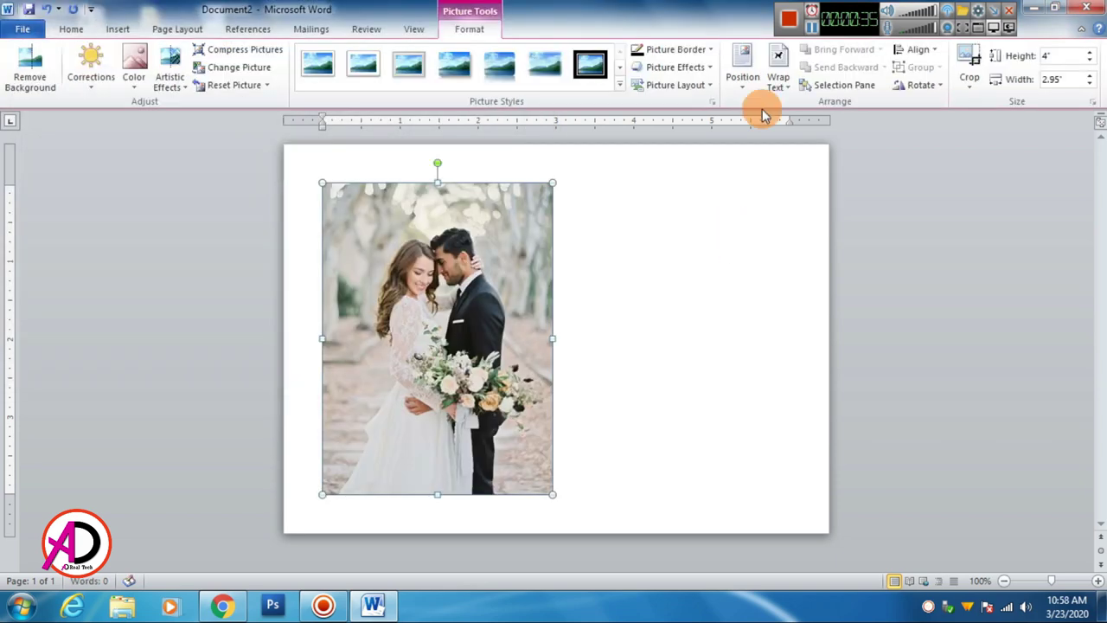
Set the couple photo to In Front of Text and give it Soft Edges
click(777, 79)
click(812, 224)
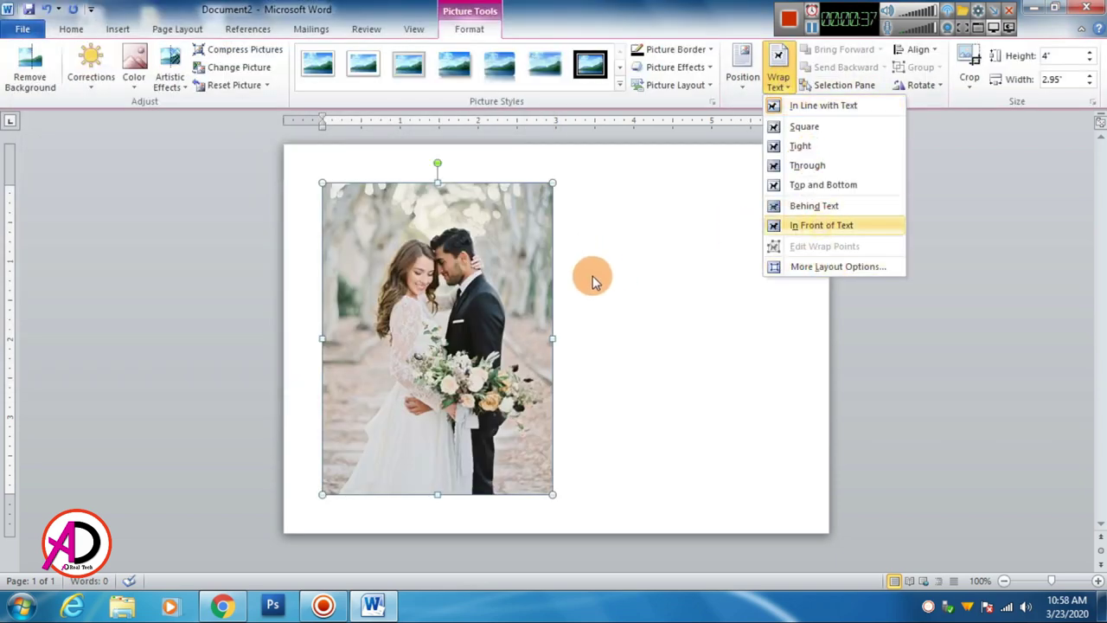
click(673, 67)
mouse_move(664, 240)
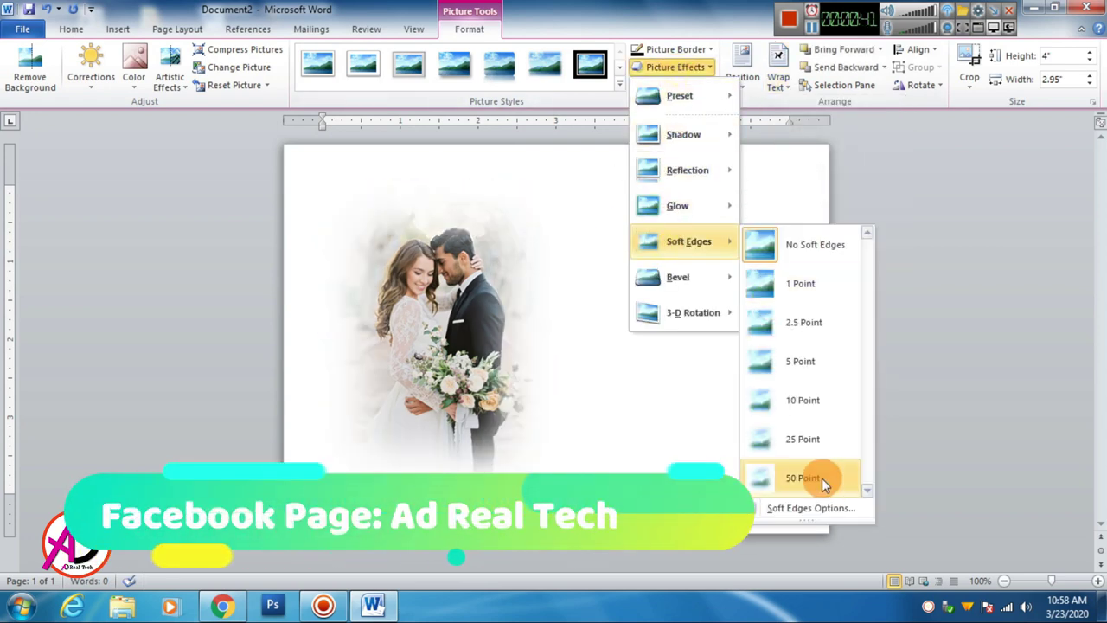
click(830, 477)
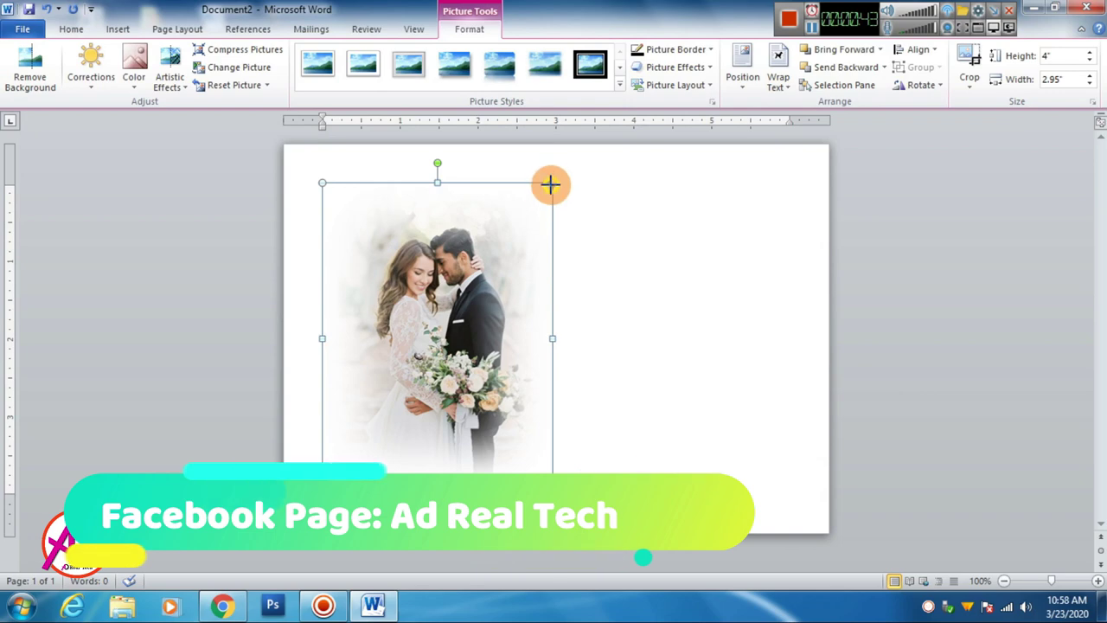
Enlarge the photo to about 5.48" × 4.03" and shift it left to fill the card's left side
mouse_move(553, 183)
mouse_down()
mouse_move(605, 157)
mouse_move(596, 171)
mouse_up()
click(649, 365)
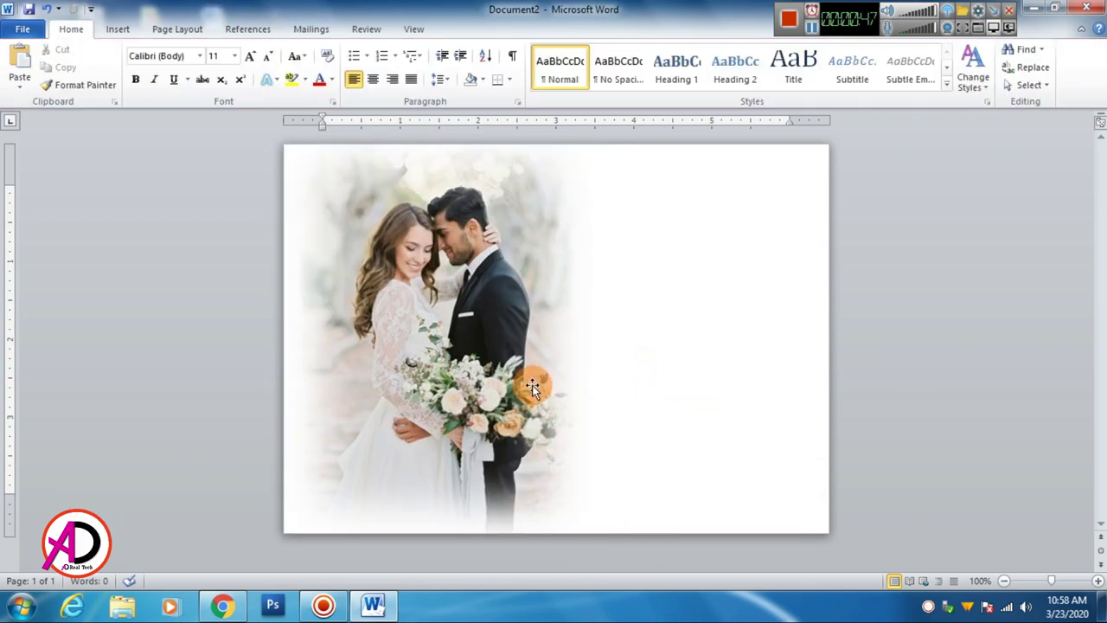
click(528, 383)
click(667, 405)
click(524, 405)
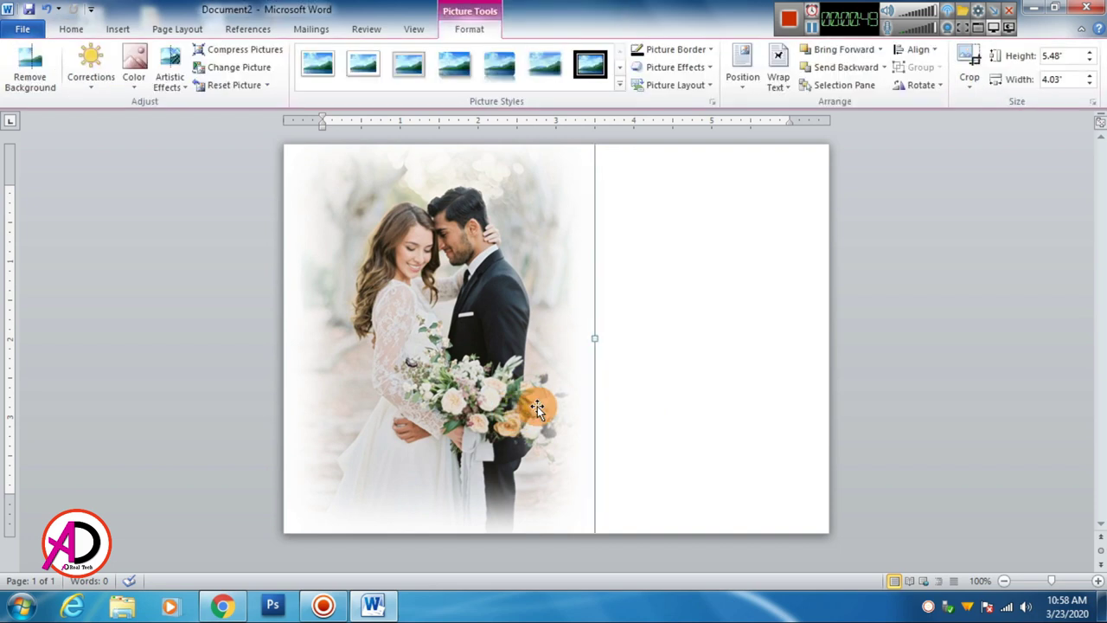
click(714, 419)
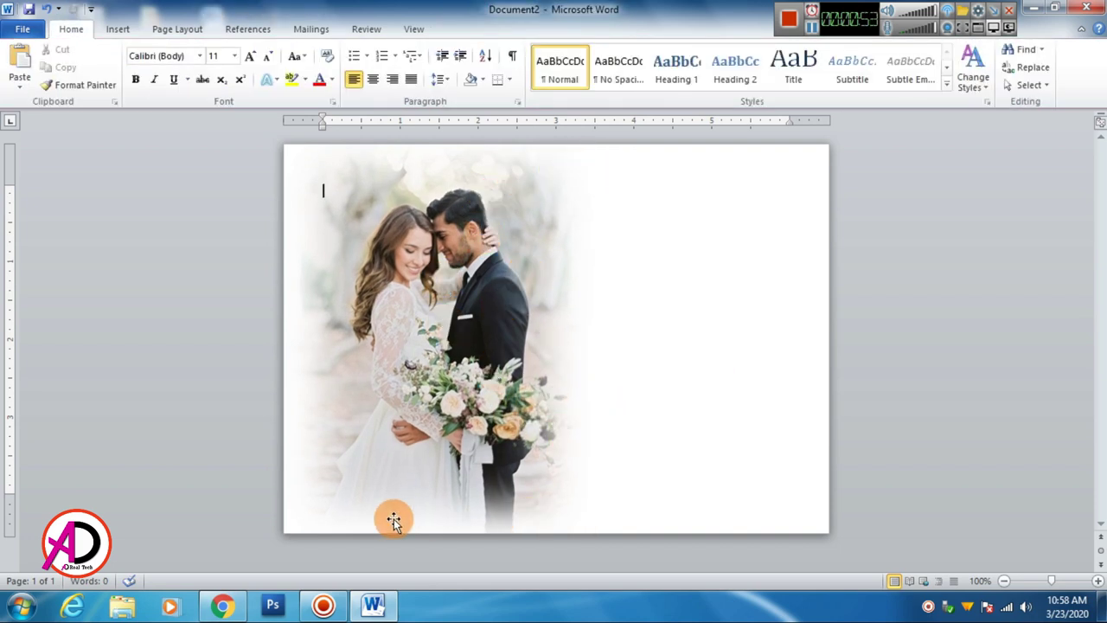
click(485, 408)
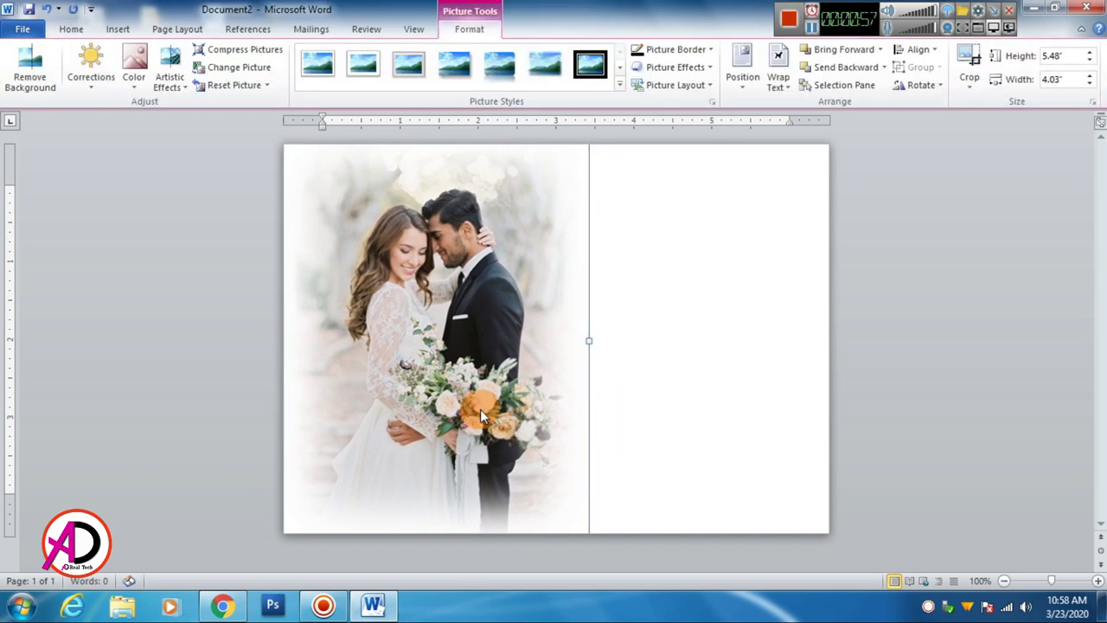
drag(480, 408, 527, 396)
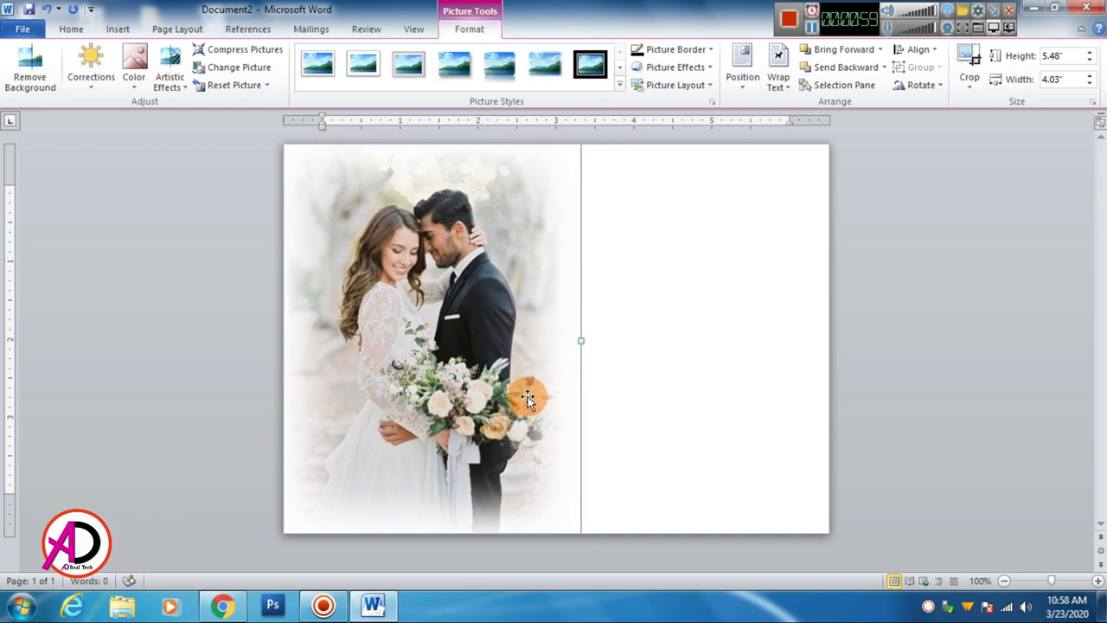
key(Left)
key(Left)
key(Left)
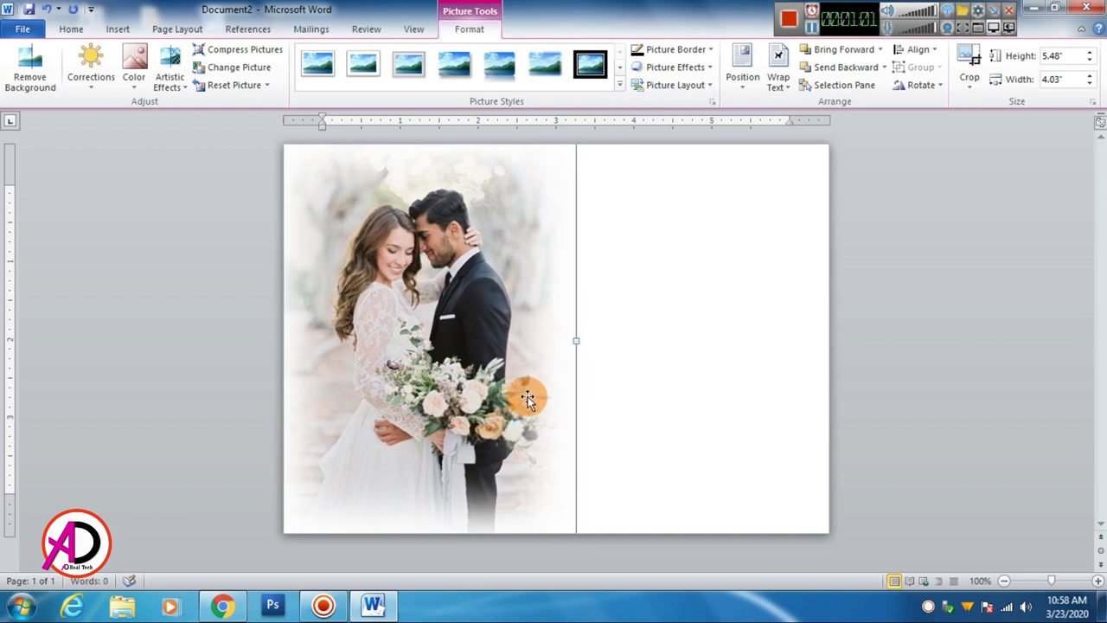
key(Left)
key(Left)
key(Left)
key(Left)
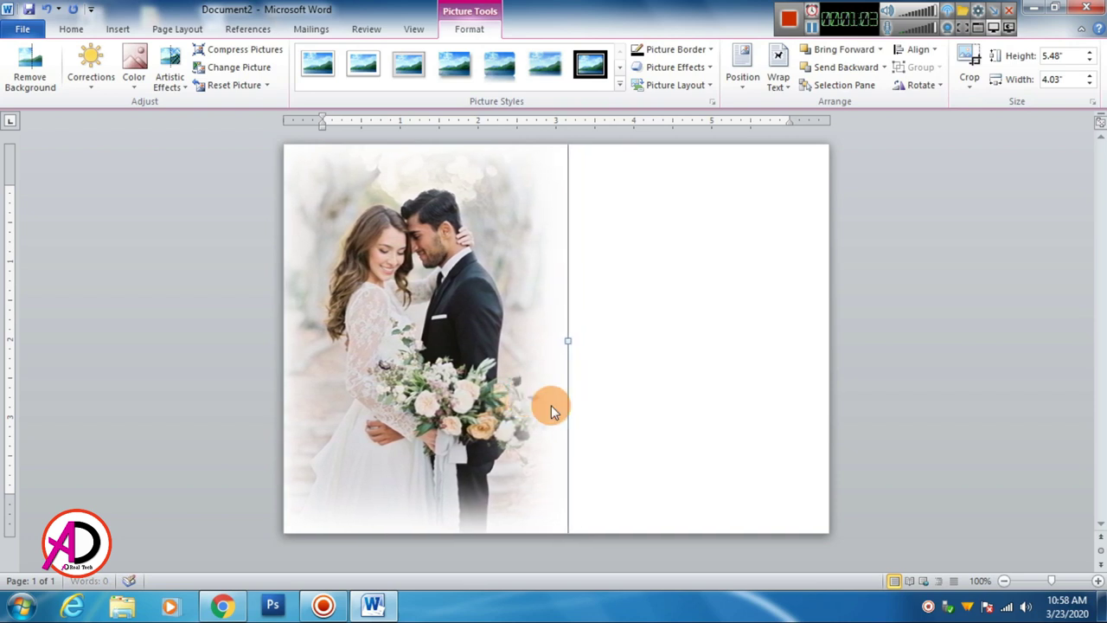
click(661, 418)
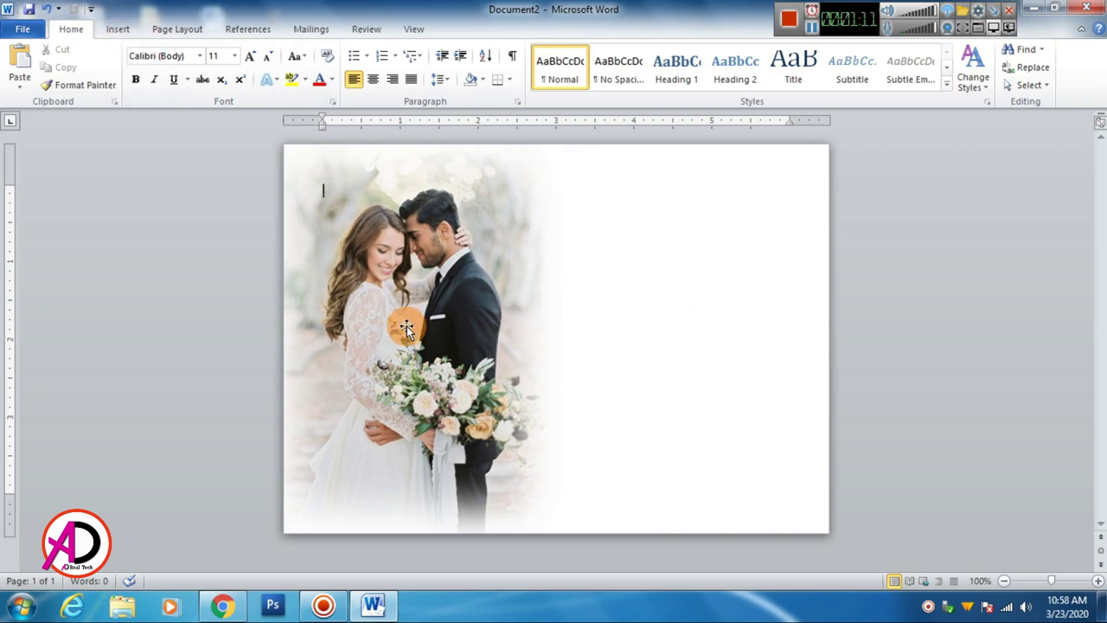
Insert the floral illustration from the wedding folder and float it in front of text
click(118, 29)
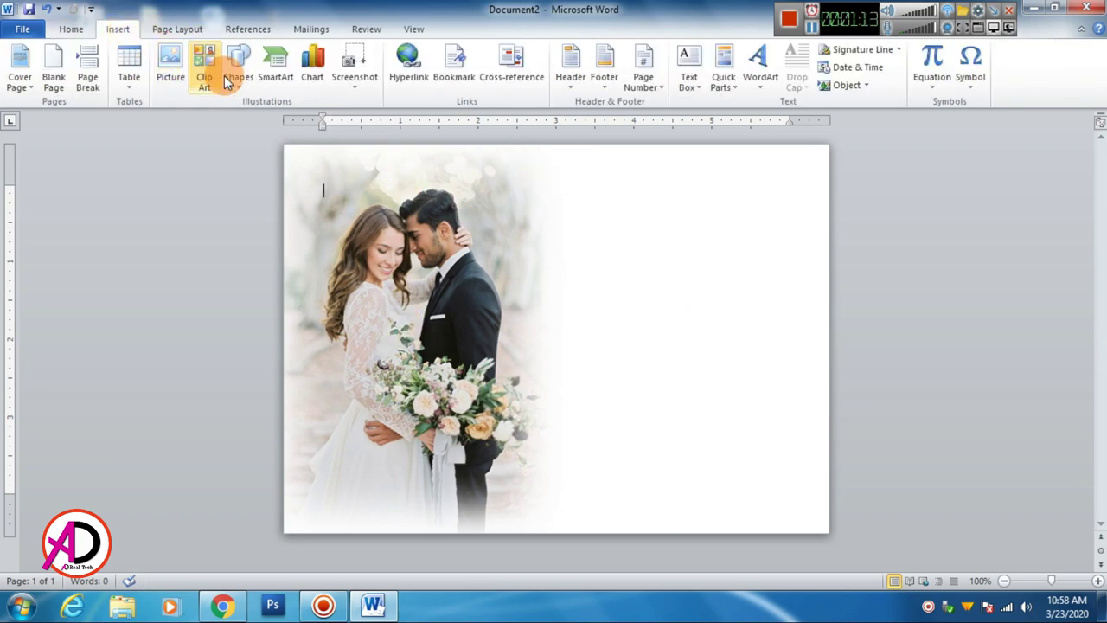
click(170, 67)
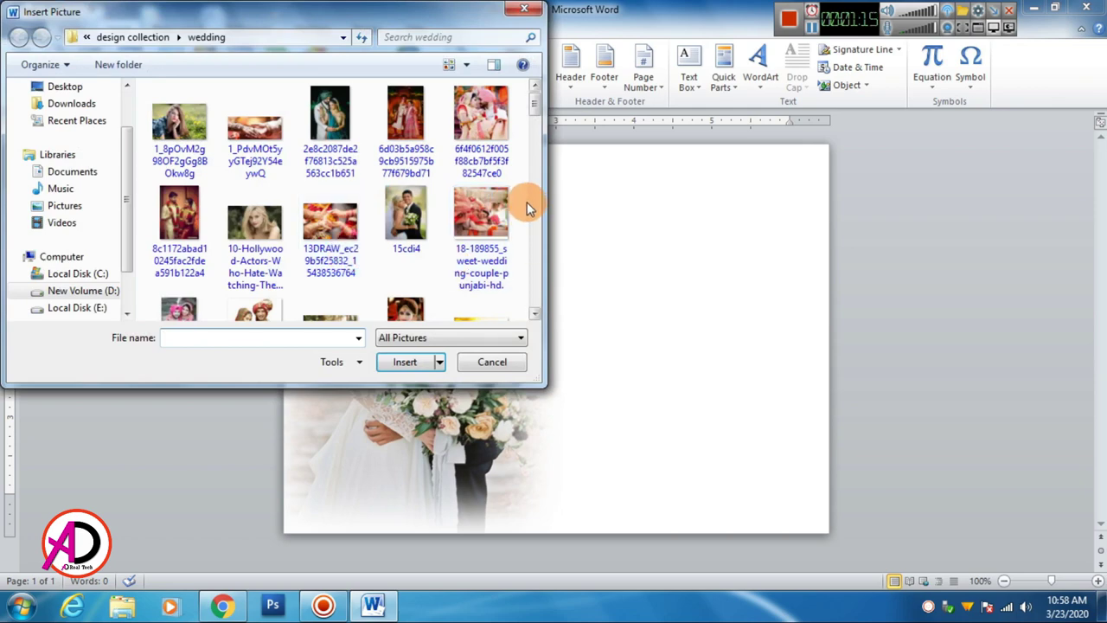
drag(539, 106, 538, 141)
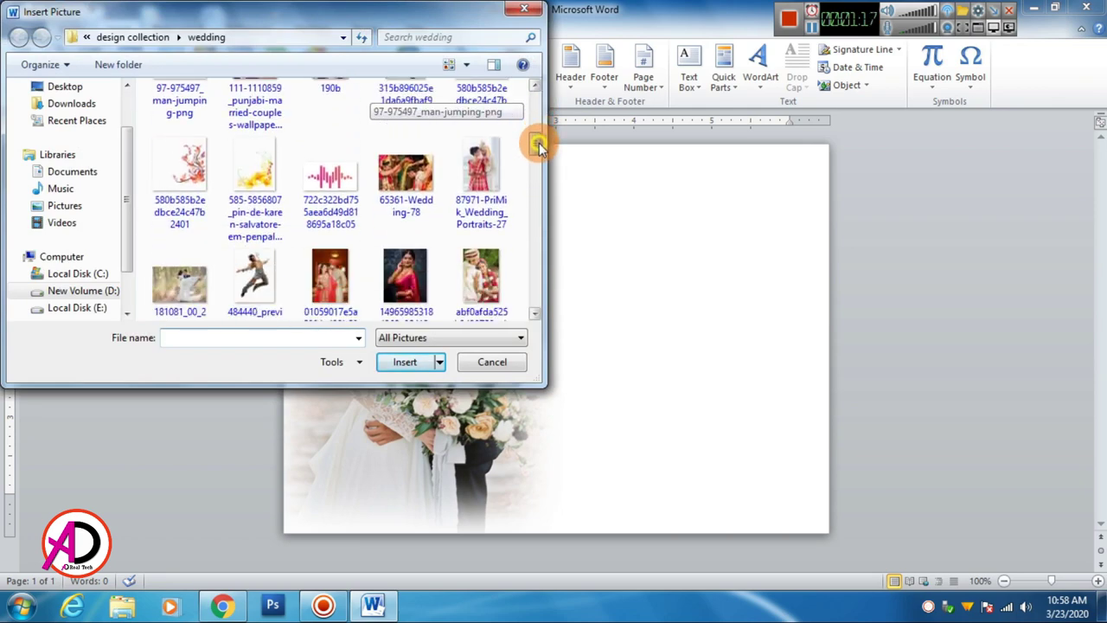
click(196, 176)
click(426, 364)
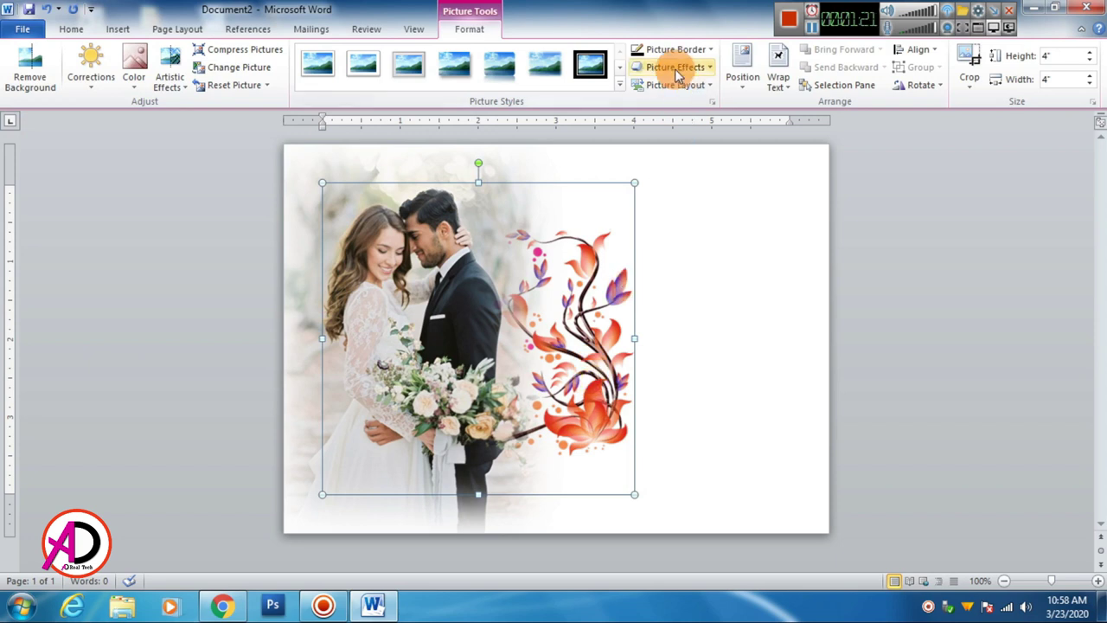
click(777, 82)
click(825, 226)
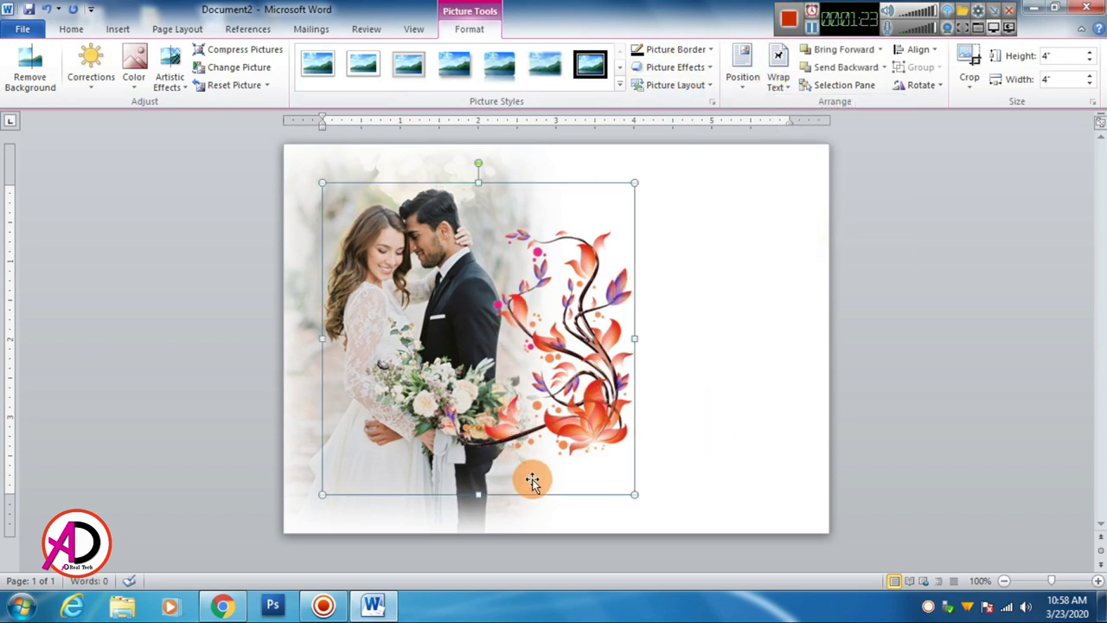
Shrink the flower picture to about 1.51 inches on the card's right side
drag(597, 441, 775, 522)
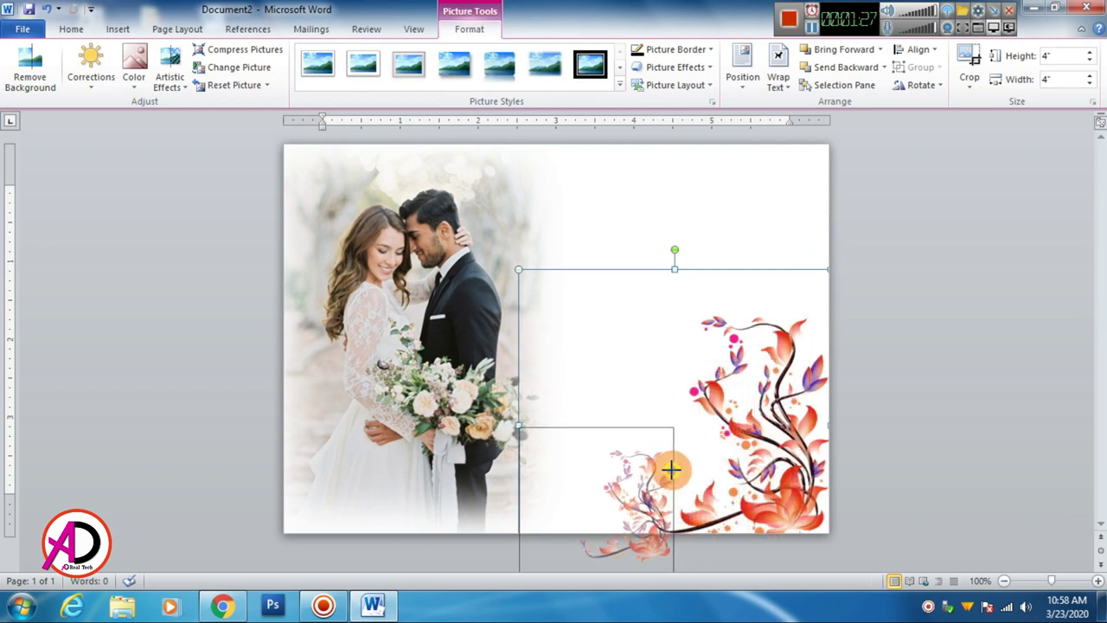
drag(826, 271, 671, 428)
mouse_move(650, 502)
mouse_down()
mouse_move(815, 475)
mouse_move(790, 449)
mouse_up()
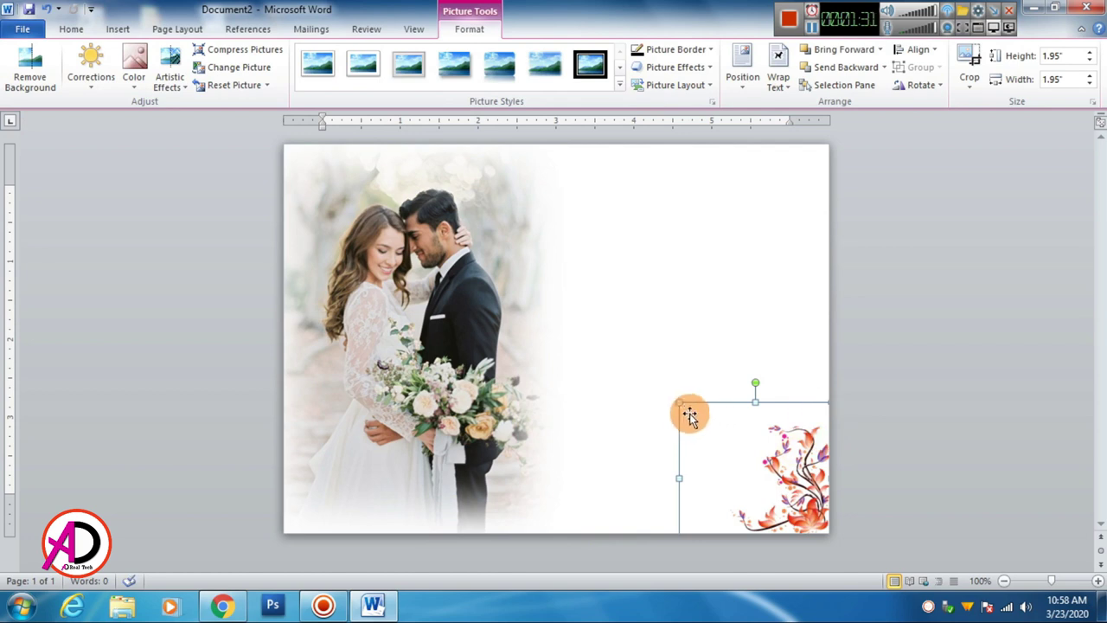
drag(678, 401, 712, 434)
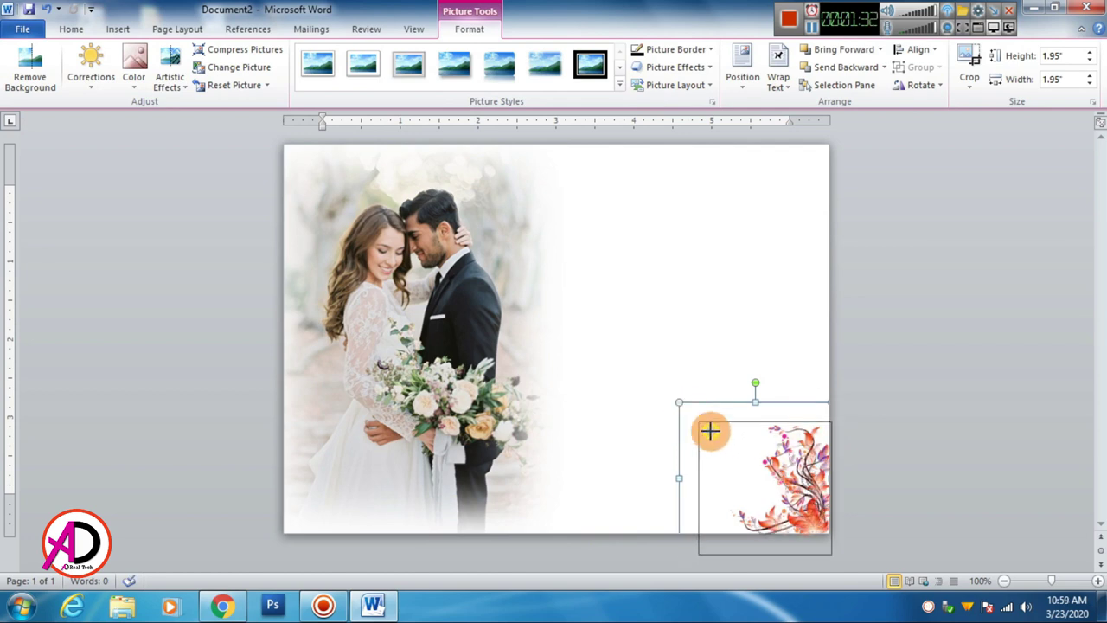
Position the flowers snugly in the page's bottom-right corner
mouse_move(815, 502)
mouse_down()
mouse_move(812, 491)
mouse_move(820, 496)
mouse_up()
click(841, 502)
click(820, 500)
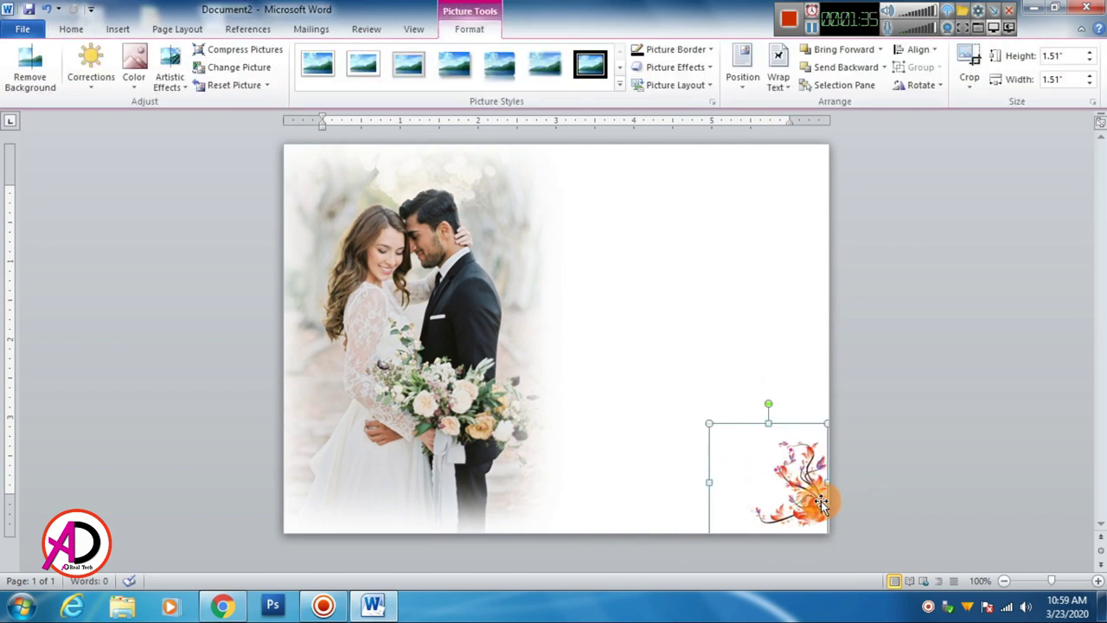
drag(821, 506, 818, 508)
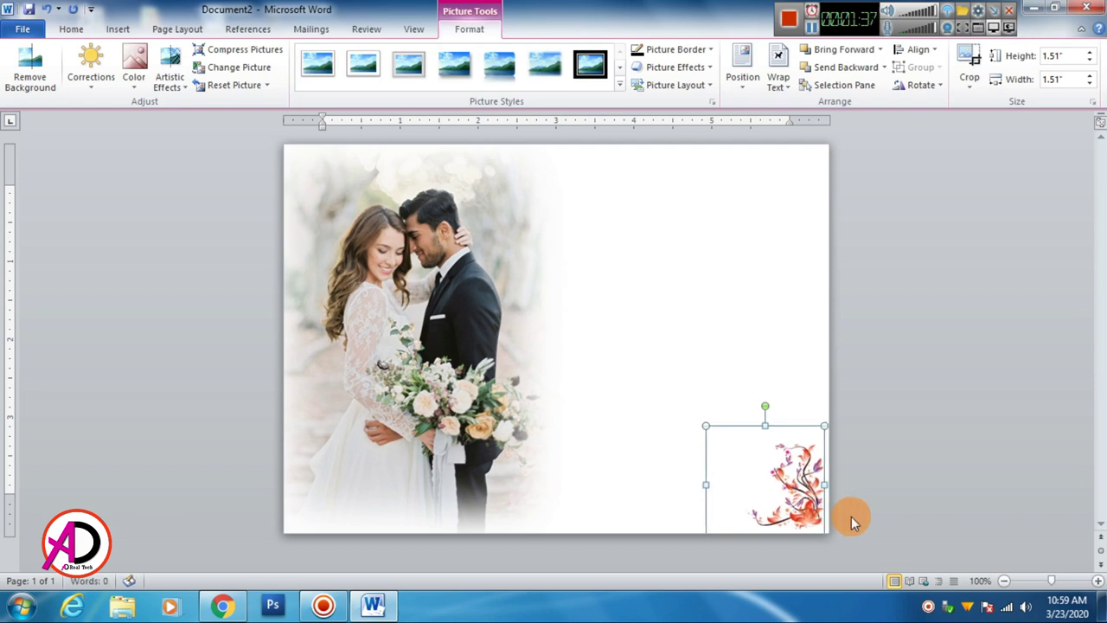
click(851, 517)
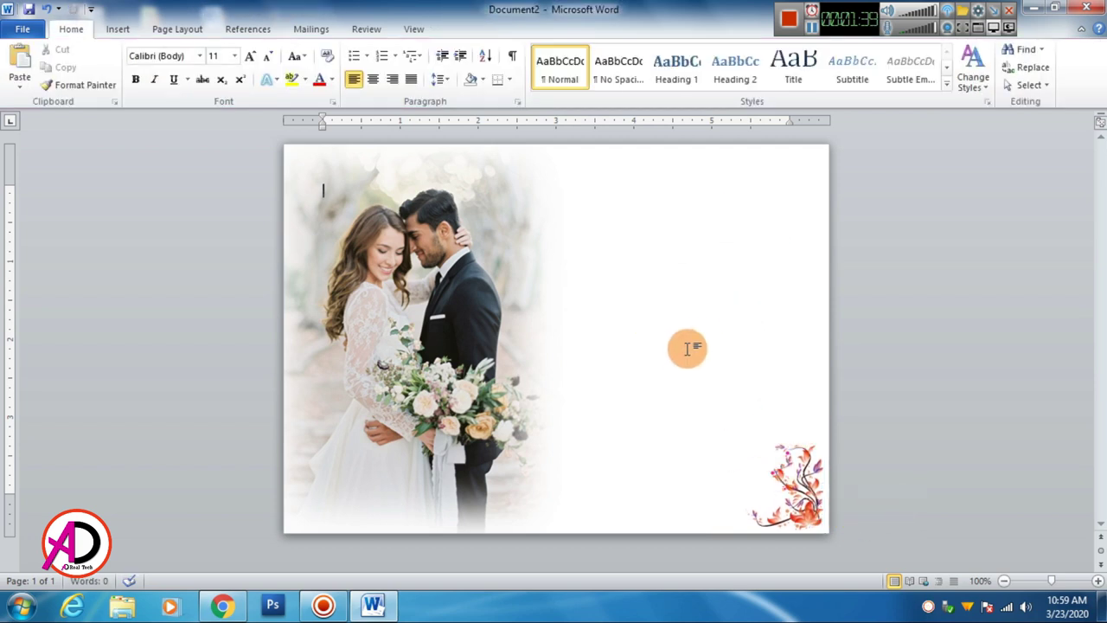
click(811, 508)
drag(811, 531, 825, 535)
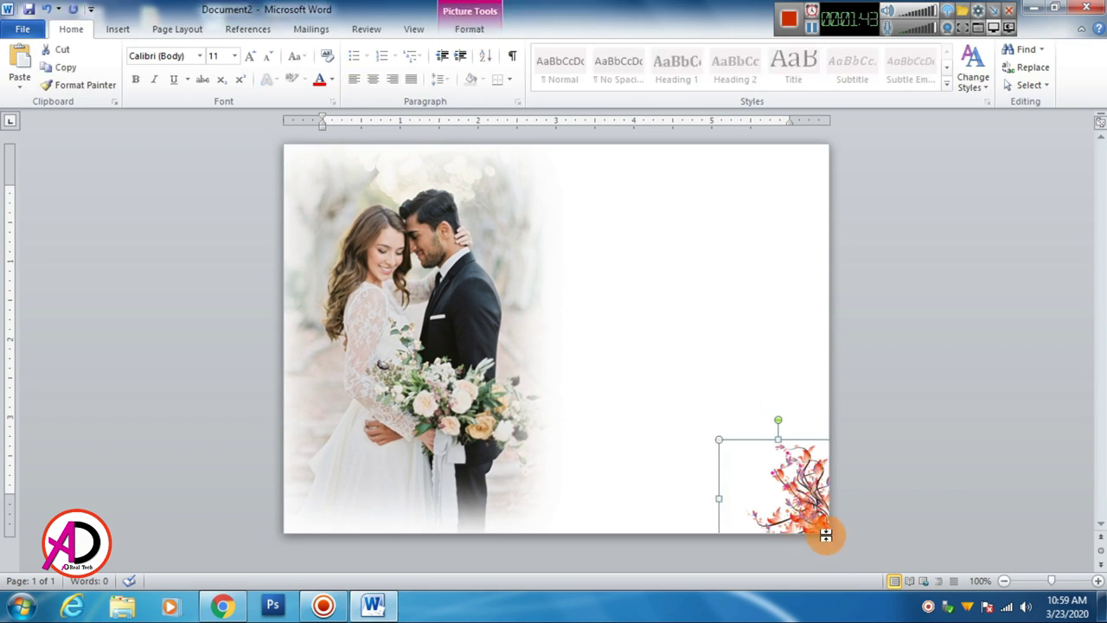
click(870, 451)
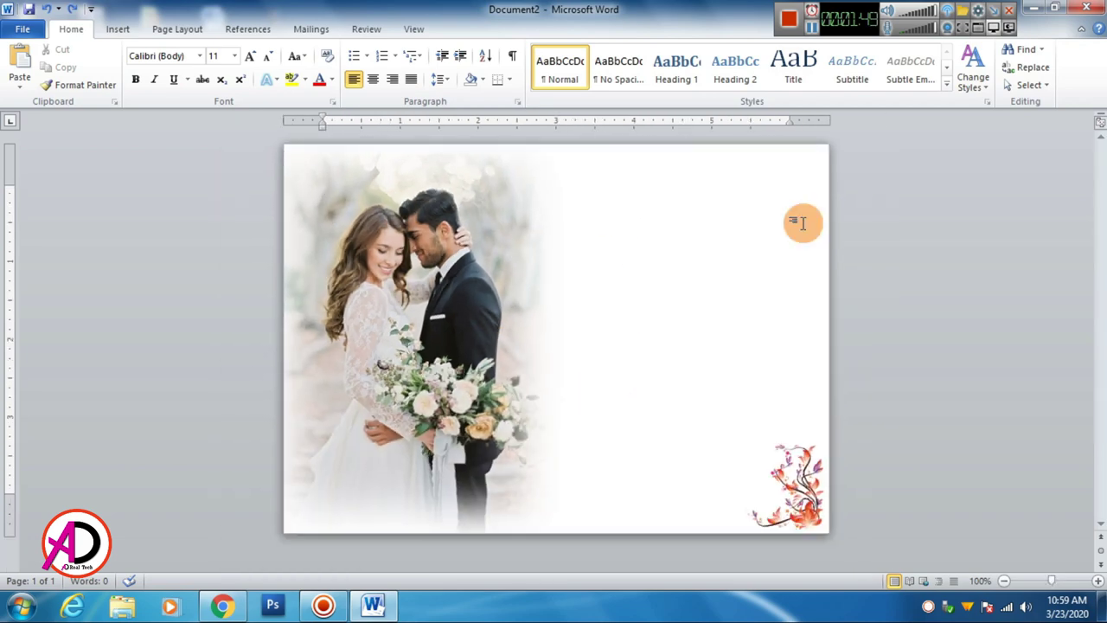
Add a WordArt box right of the couple and type WEDDING CARD
click(118, 26)
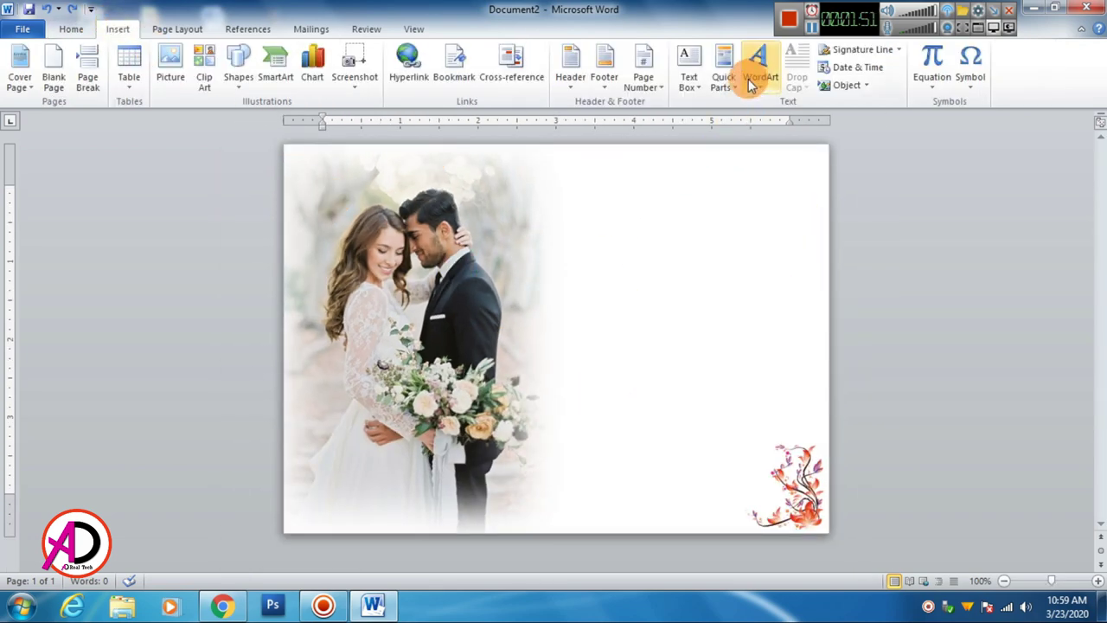
click(759, 69)
click(764, 125)
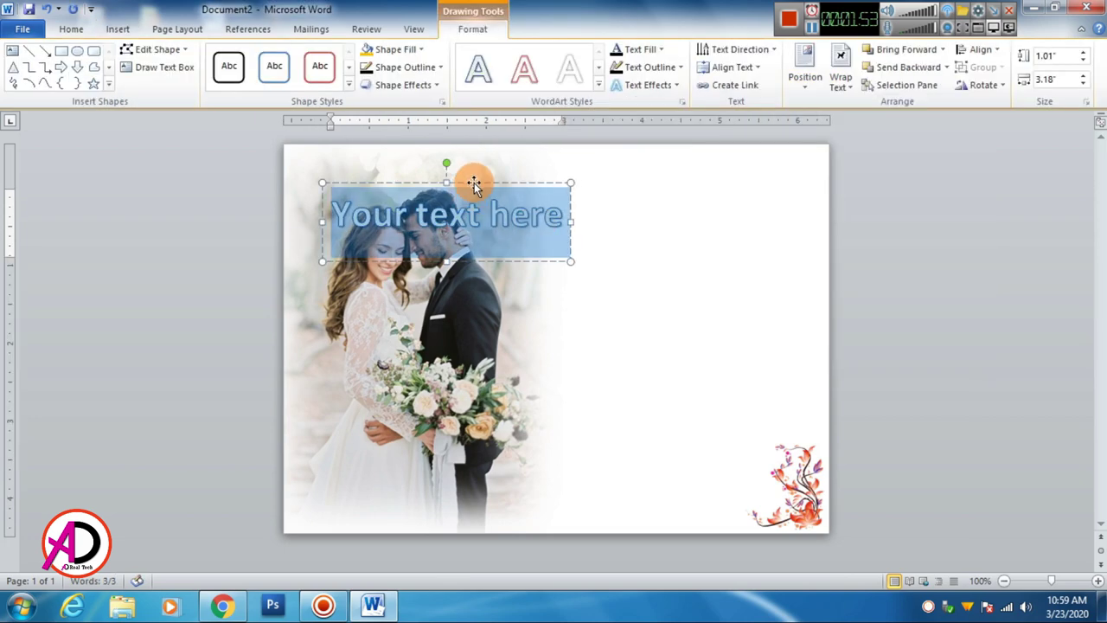
drag(485, 183, 588, 224)
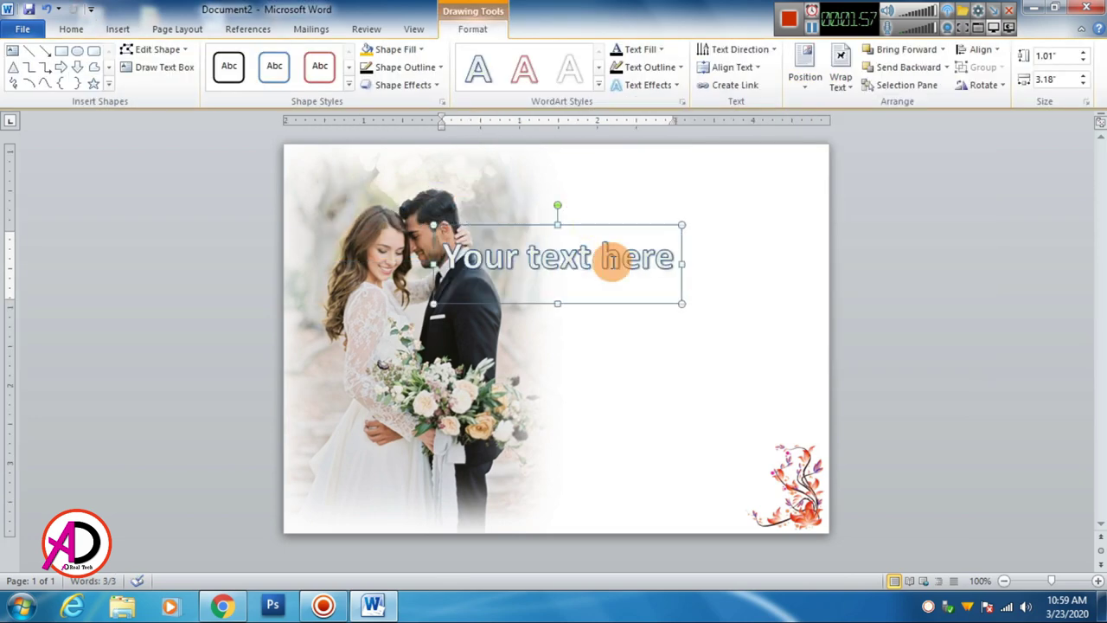
text(W)
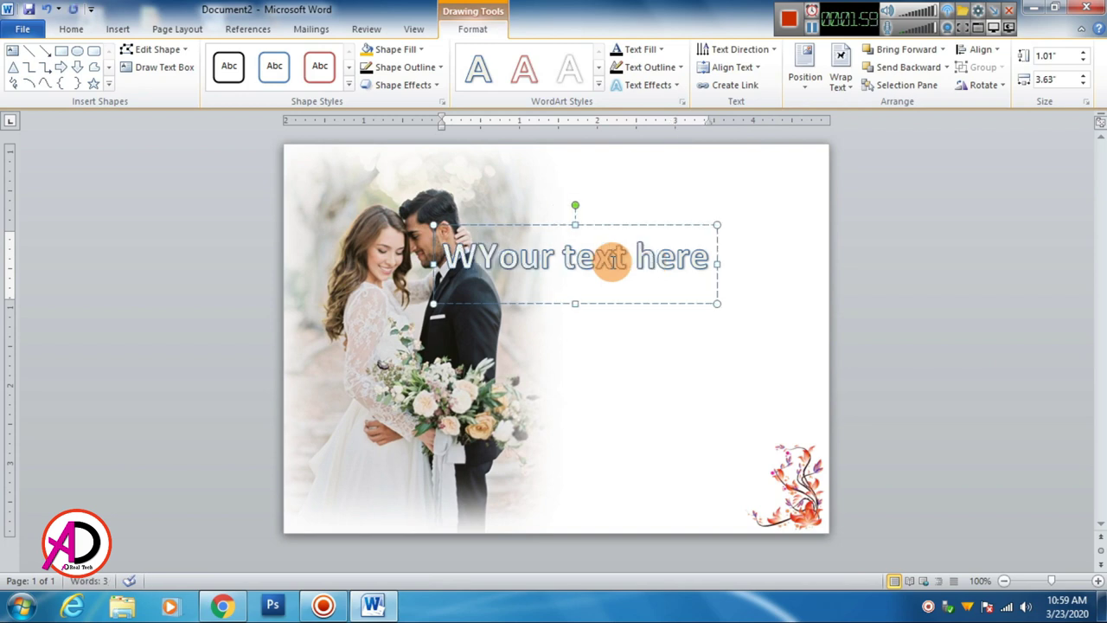
triple_click(612, 259)
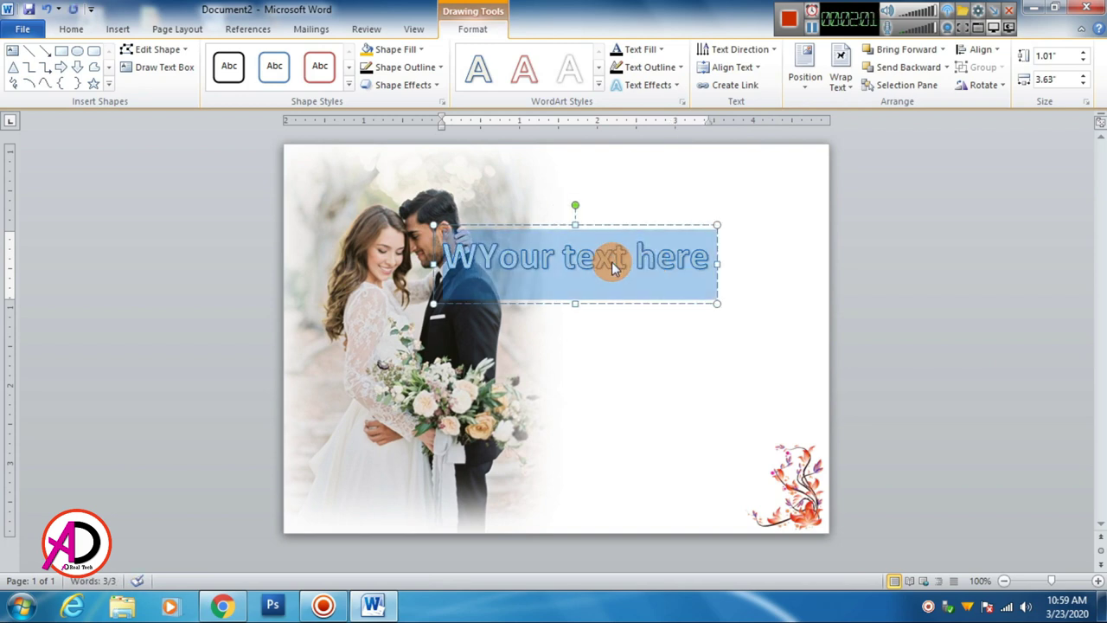
text(we)
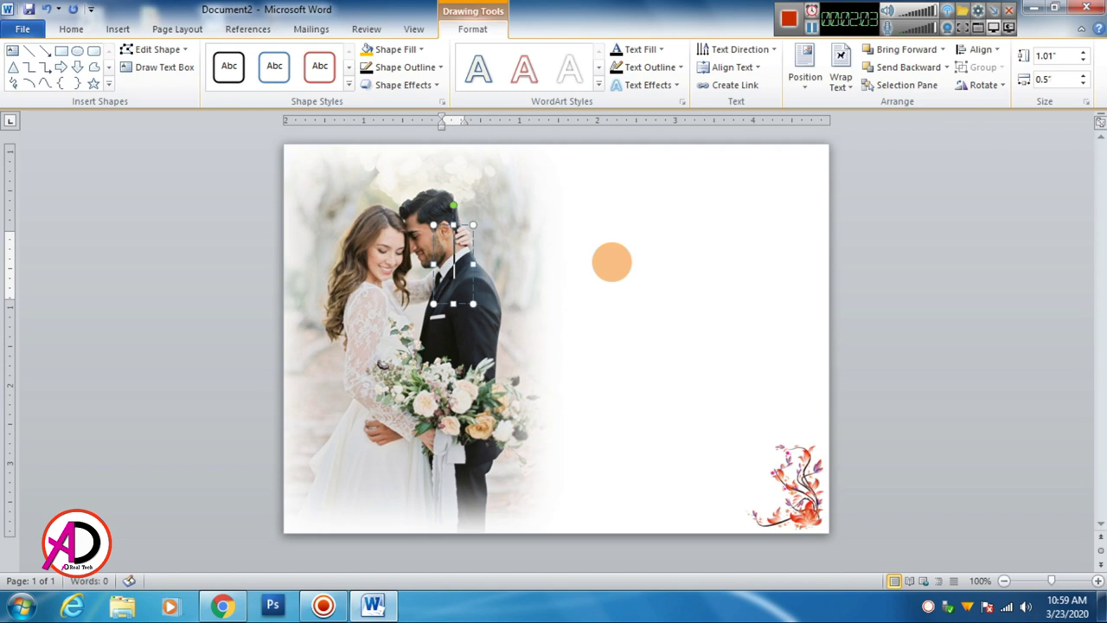
text(DDING C)
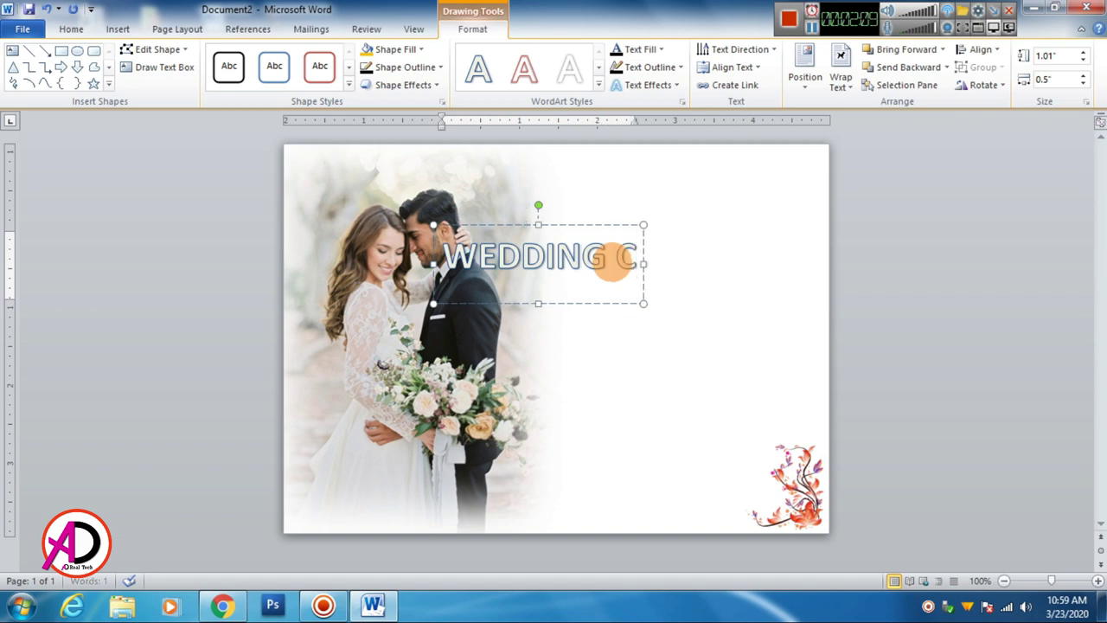
text(ARD)
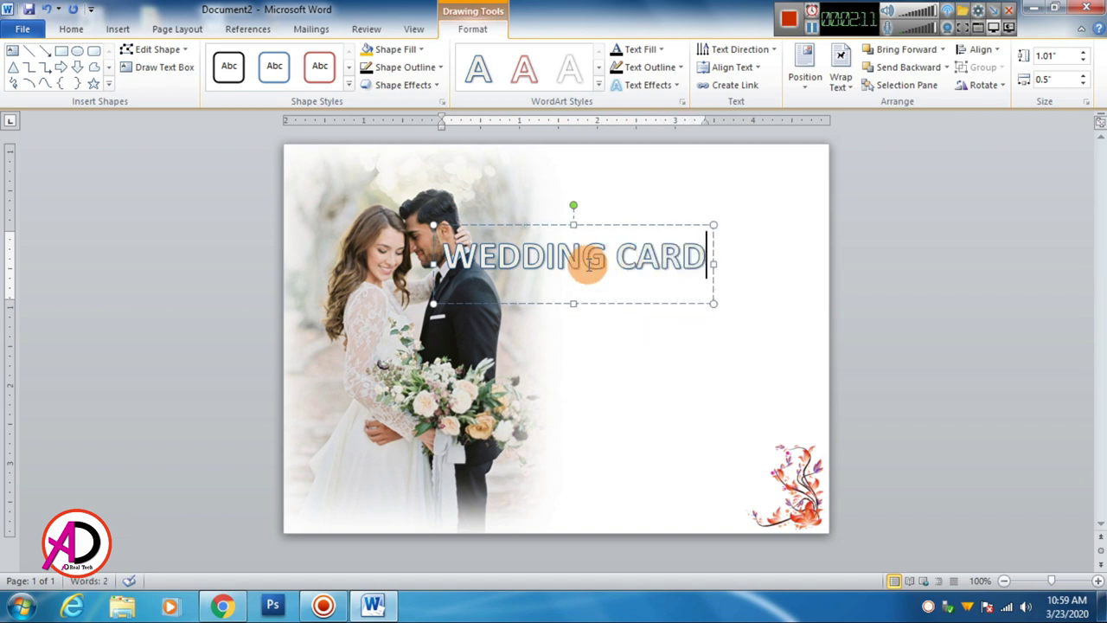
Apply the orange WordArt style to the WEDDING CARD title
triple_click(588, 259)
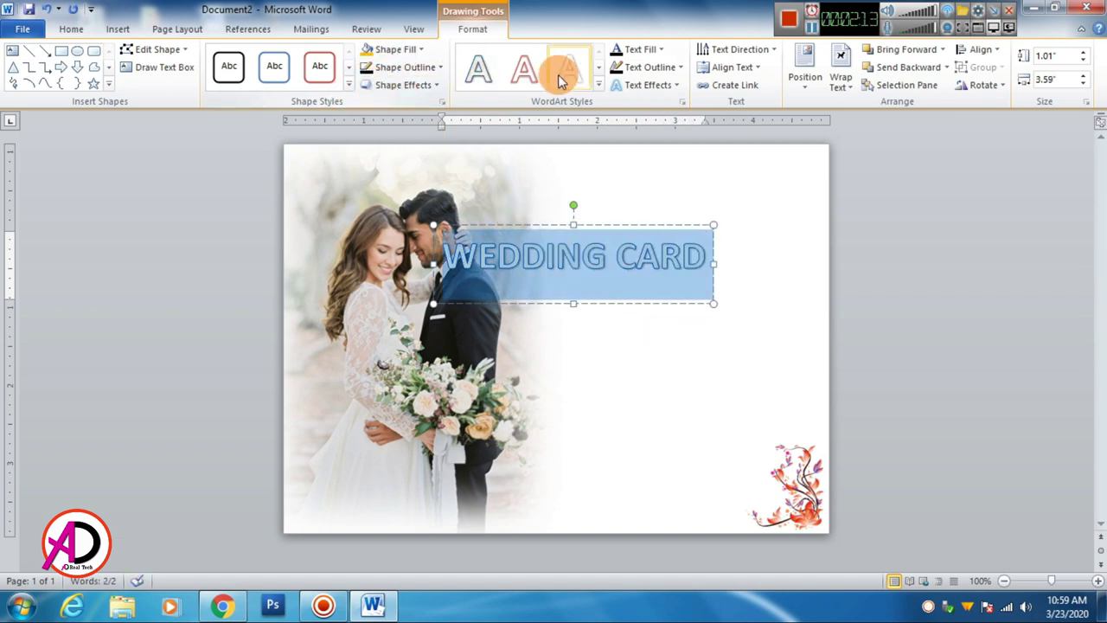
click(600, 89)
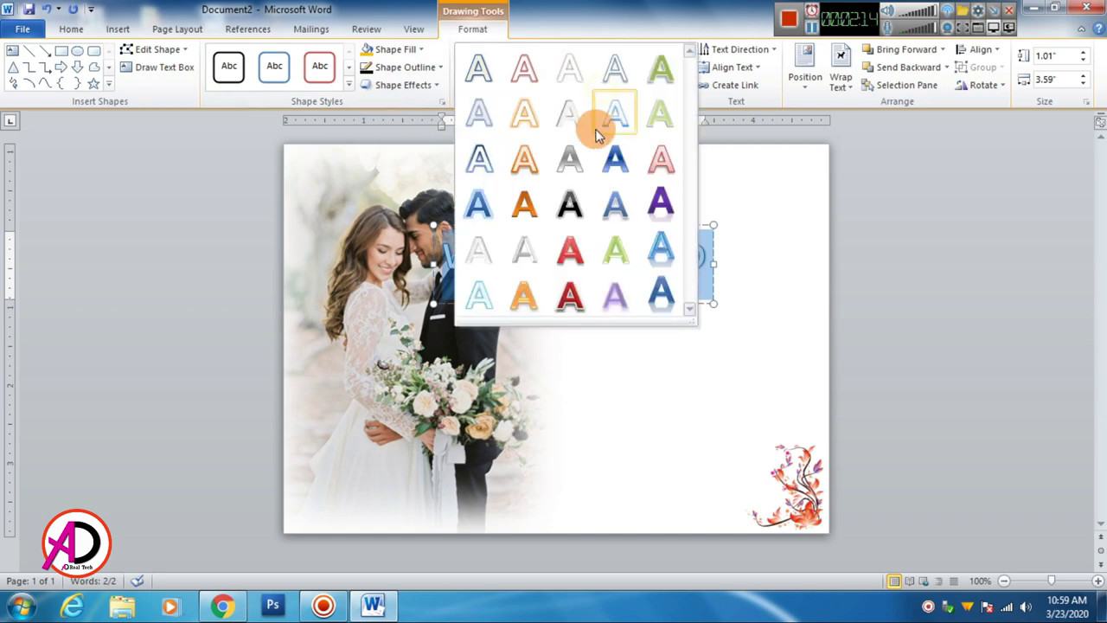
click(522, 207)
click(582, 257)
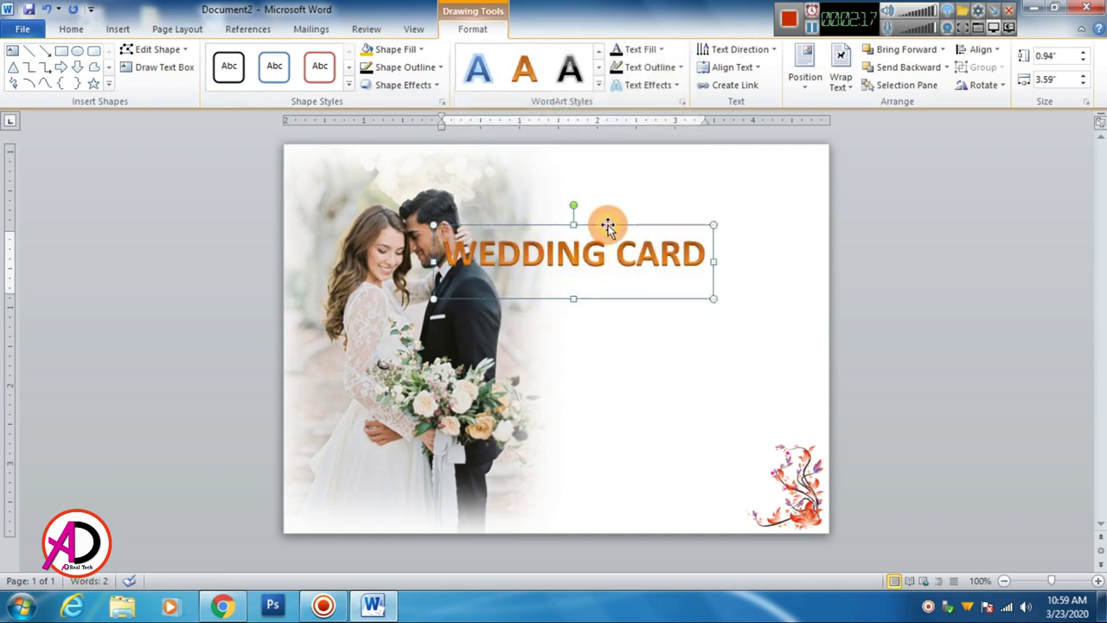
click(71, 28)
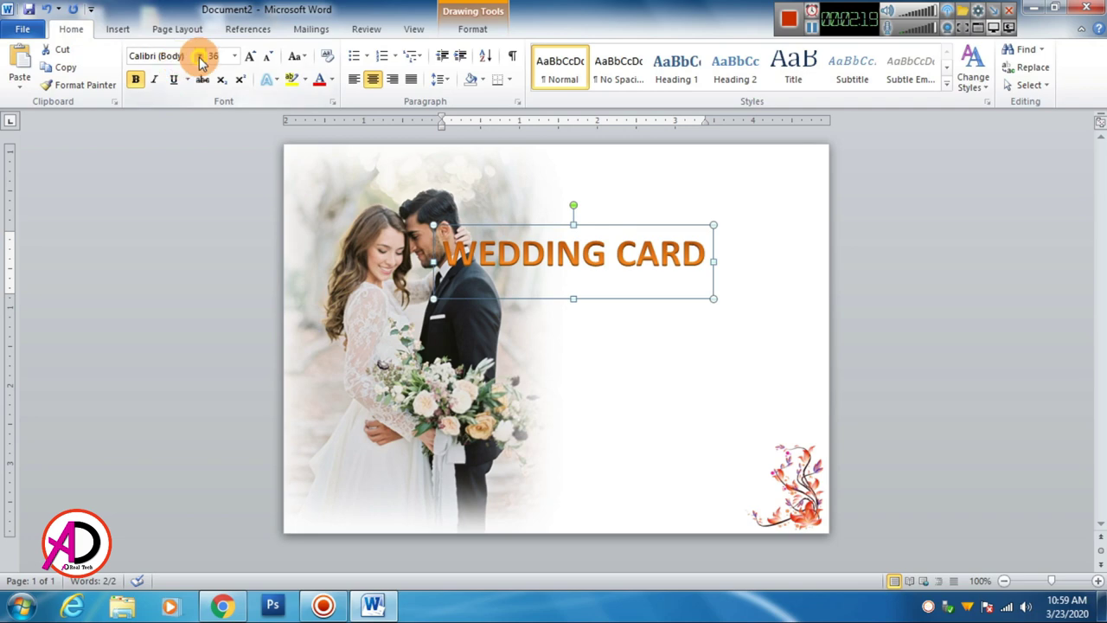
Change the 36 pt WEDDING CARD title's font to Algerian
click(199, 56)
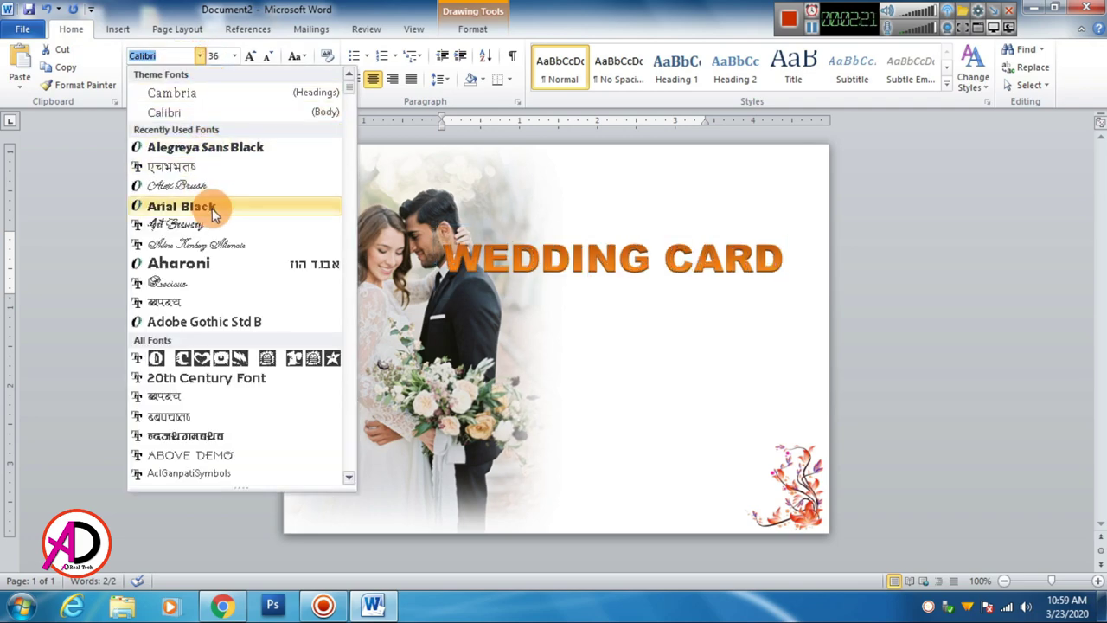
scroll(217, 363, down, 3)
scroll(221, 347, down, 4)
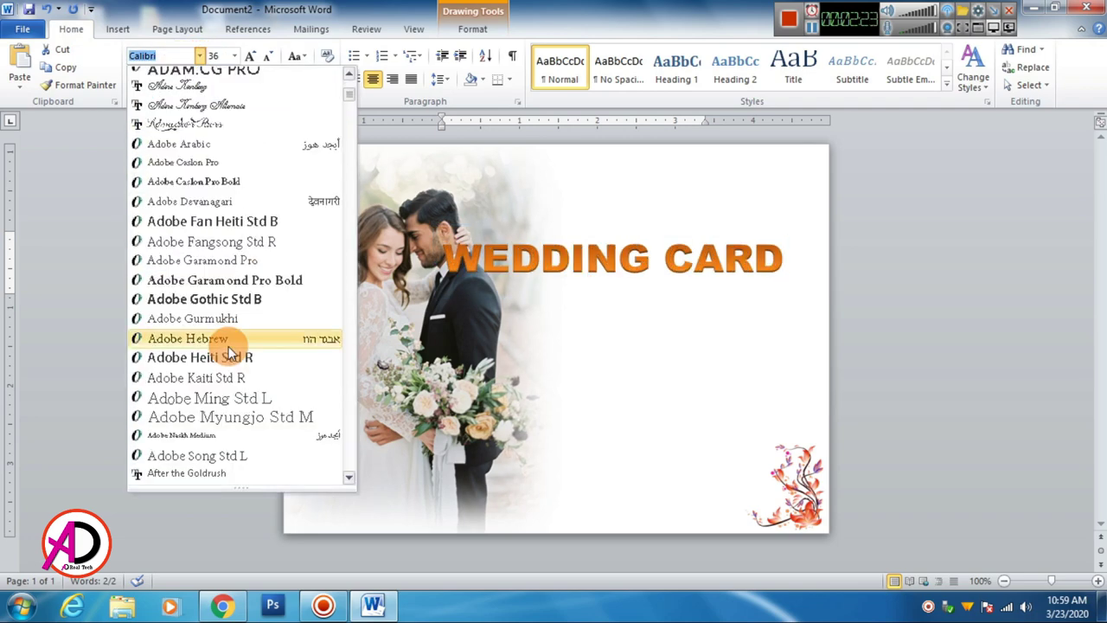
scroll(229, 350, down, 4)
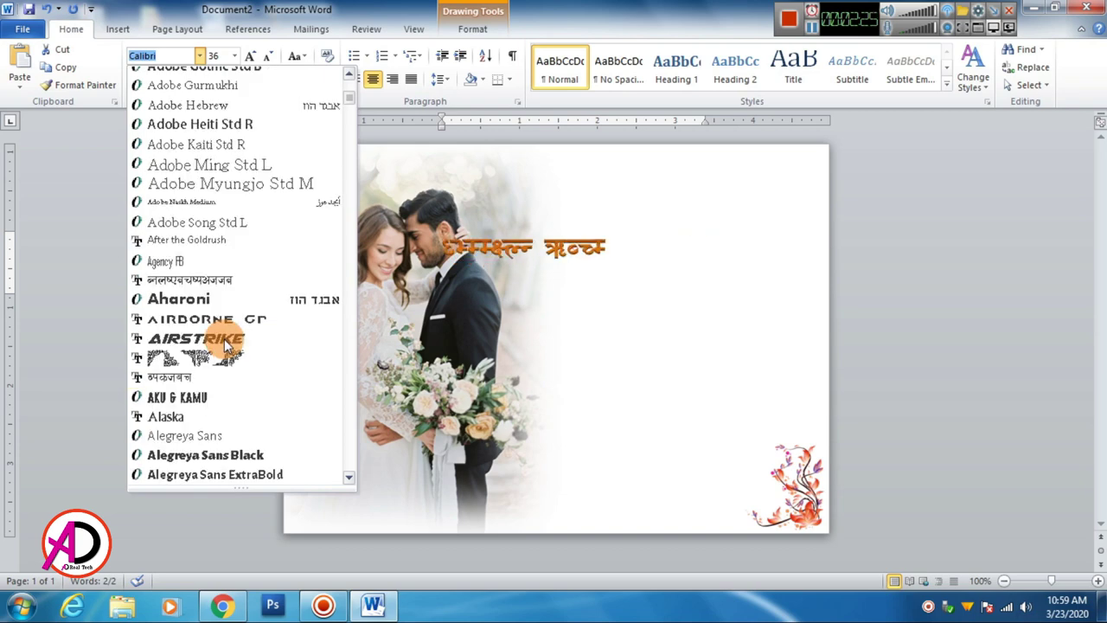
scroll(219, 362, down, 1)
scroll(222, 385, down, 2)
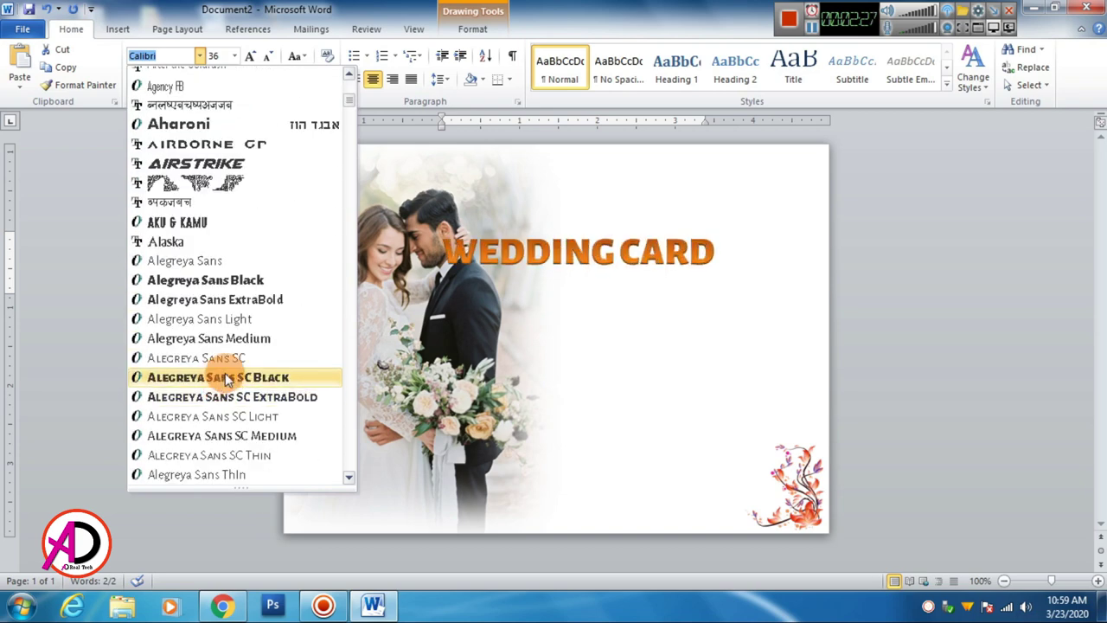
scroll(220, 346, down, 2)
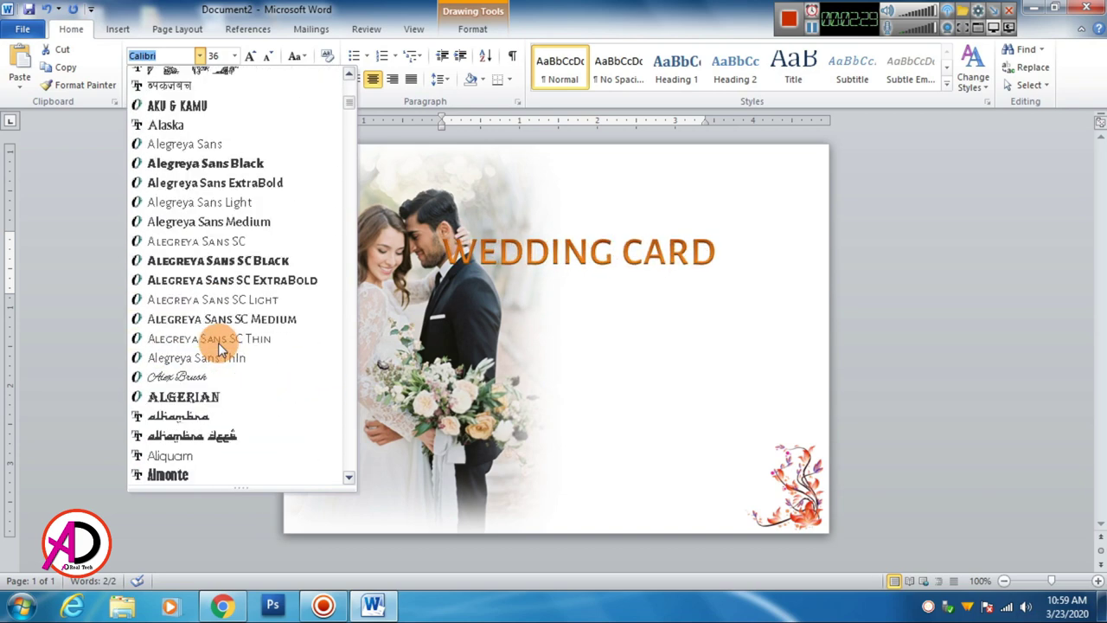
click(202, 399)
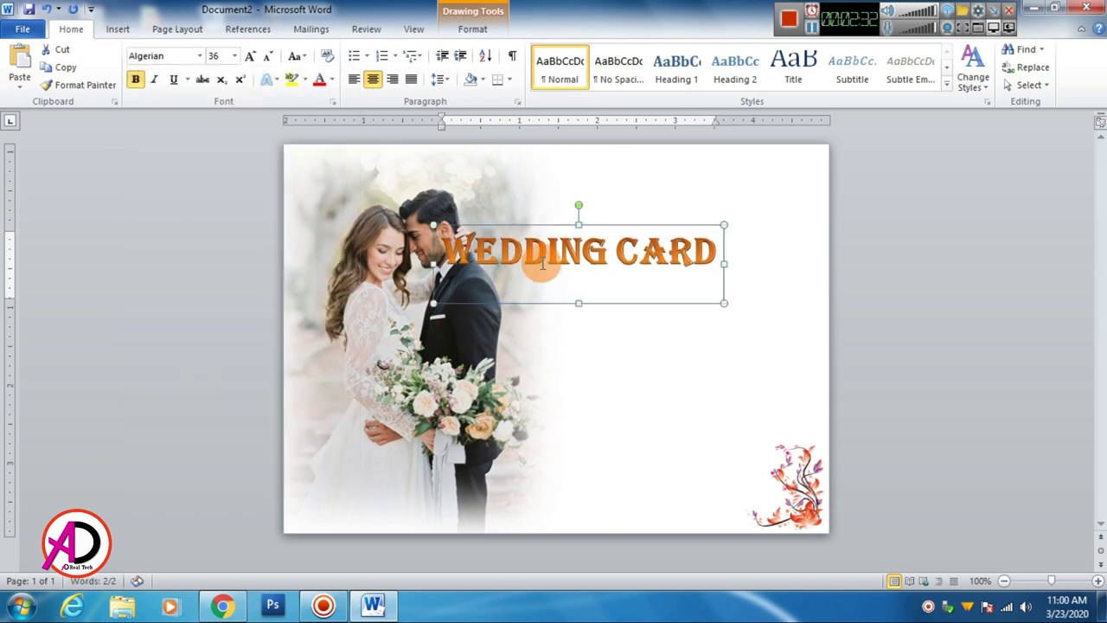
click(623, 252)
Move the title box to the top-right, shrink it and reduce the text to 24 pt
drag(640, 227, 740, 159)
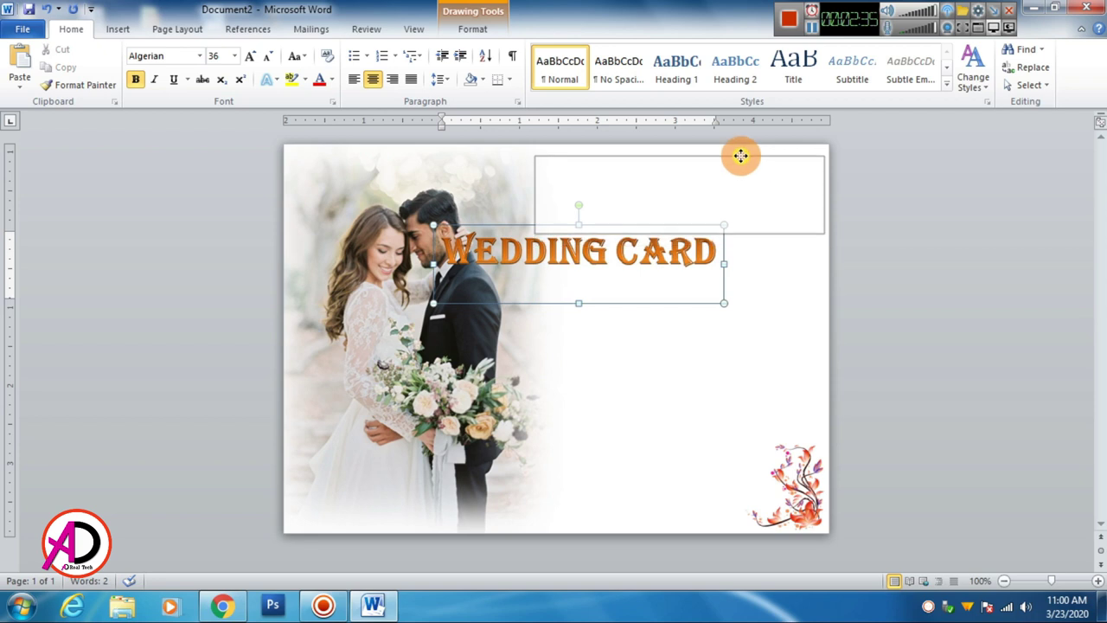
drag(824, 234, 788, 204)
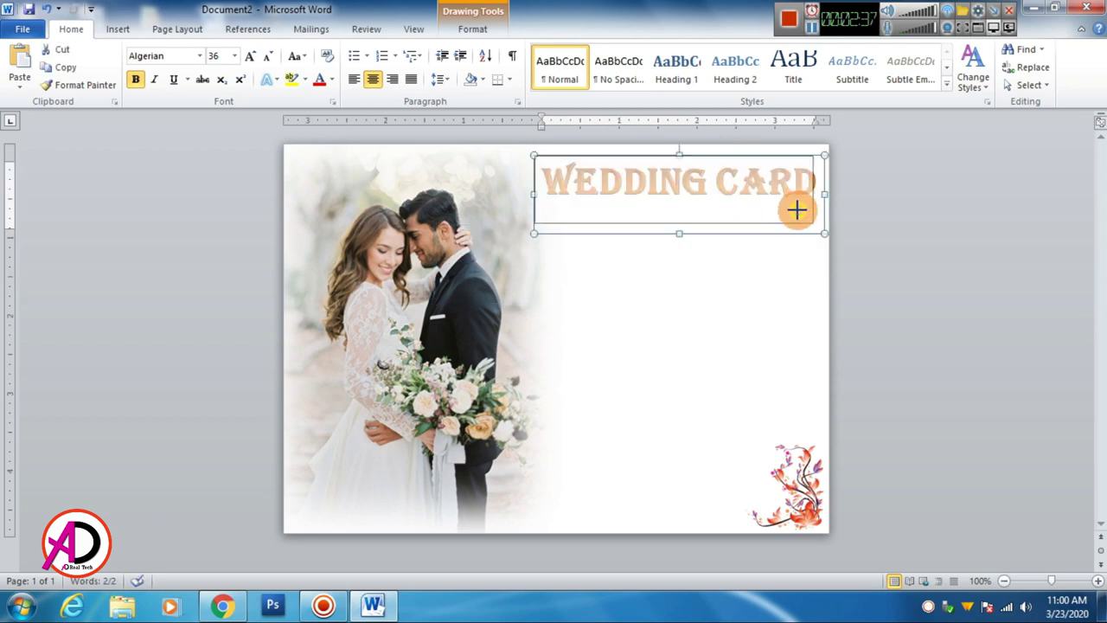
double_click(641, 187)
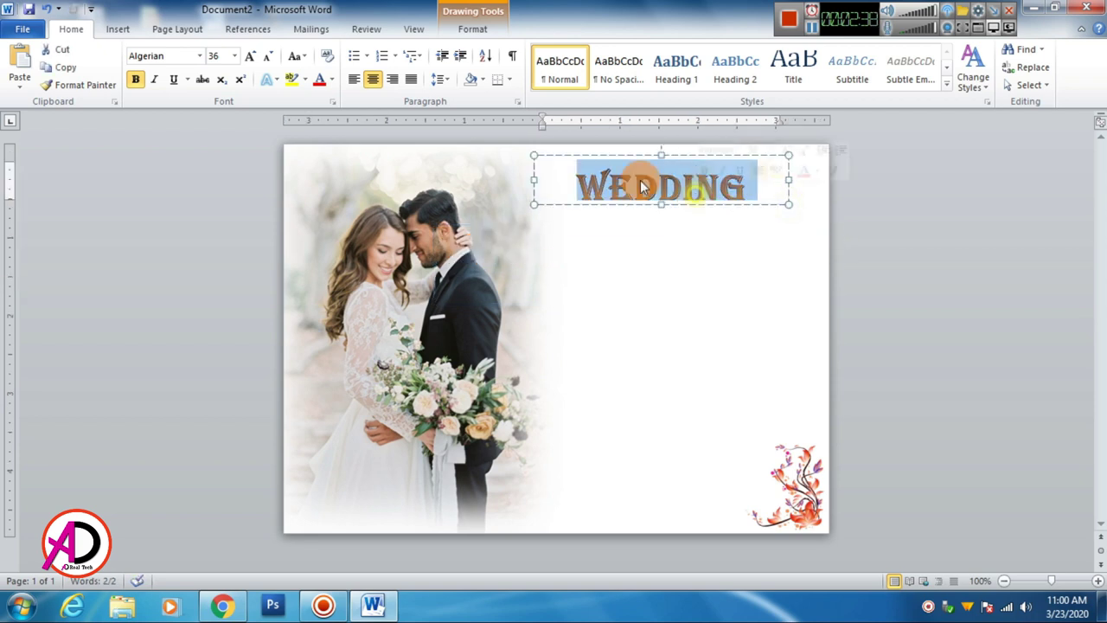
click(271, 58)
click(271, 59)
click(271, 59)
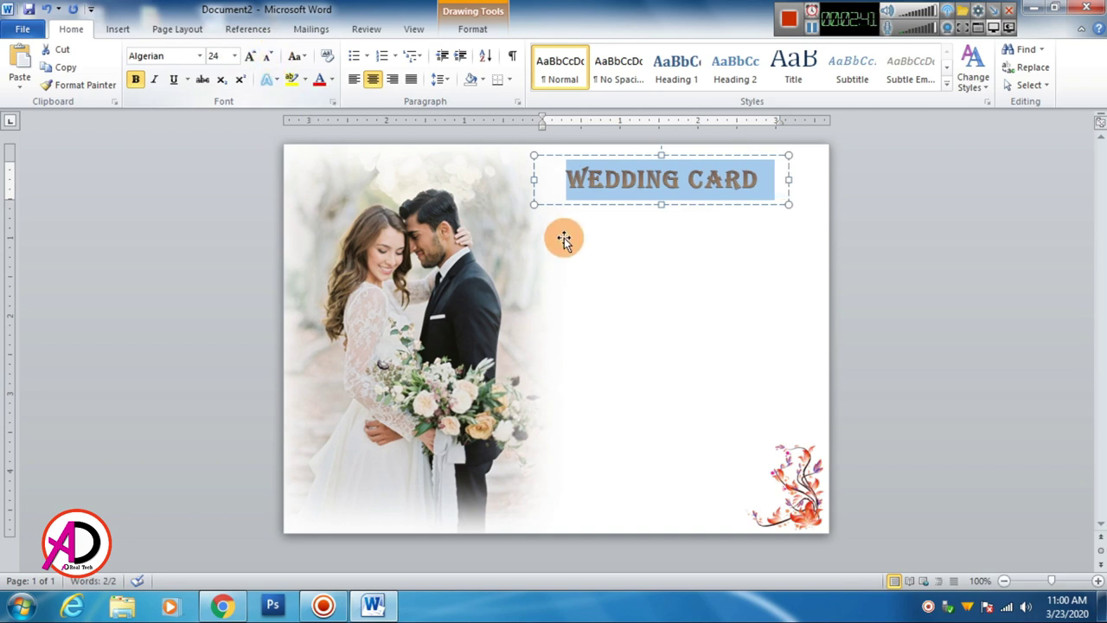
Nudge the title slightly right and lower, centred above the card's blank right half
click(820, 313)
click(692, 182)
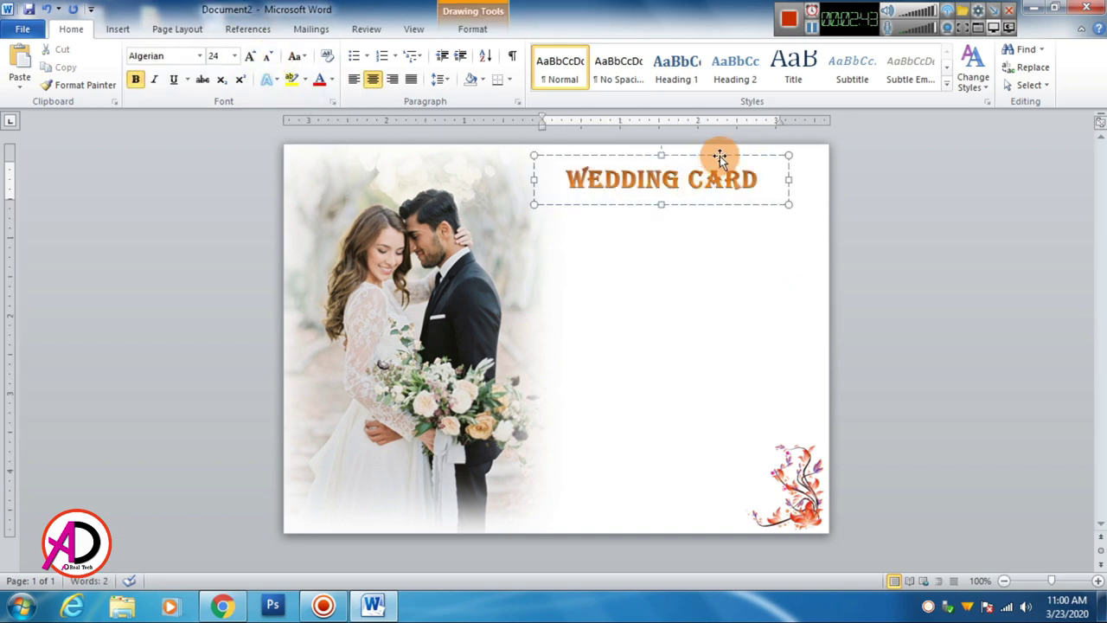
click(721, 156)
drag(721, 156, 742, 155)
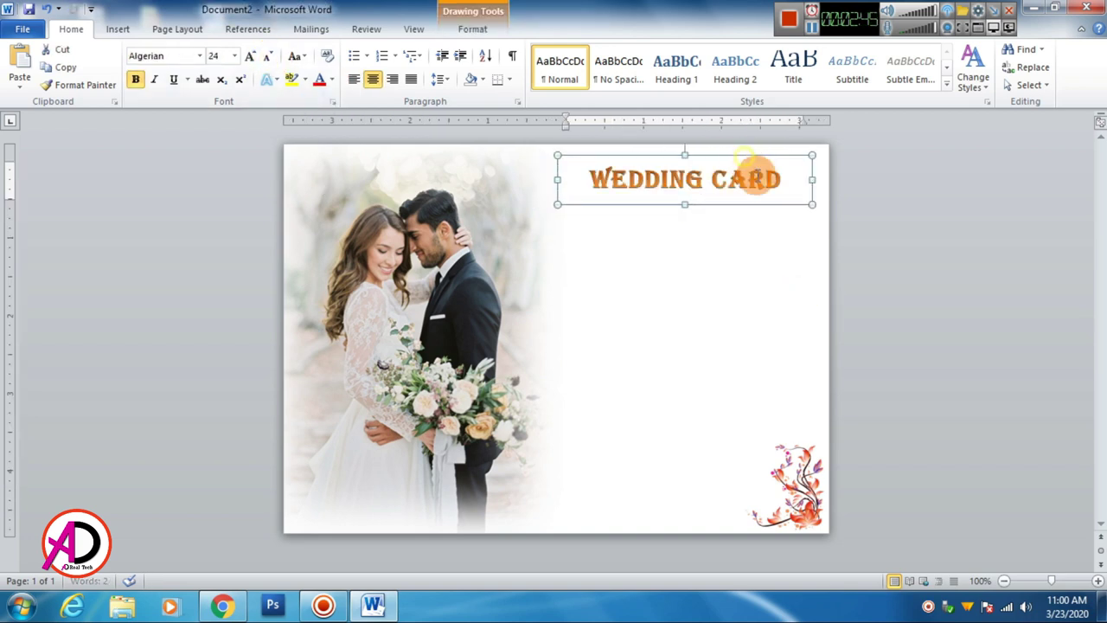
click(805, 300)
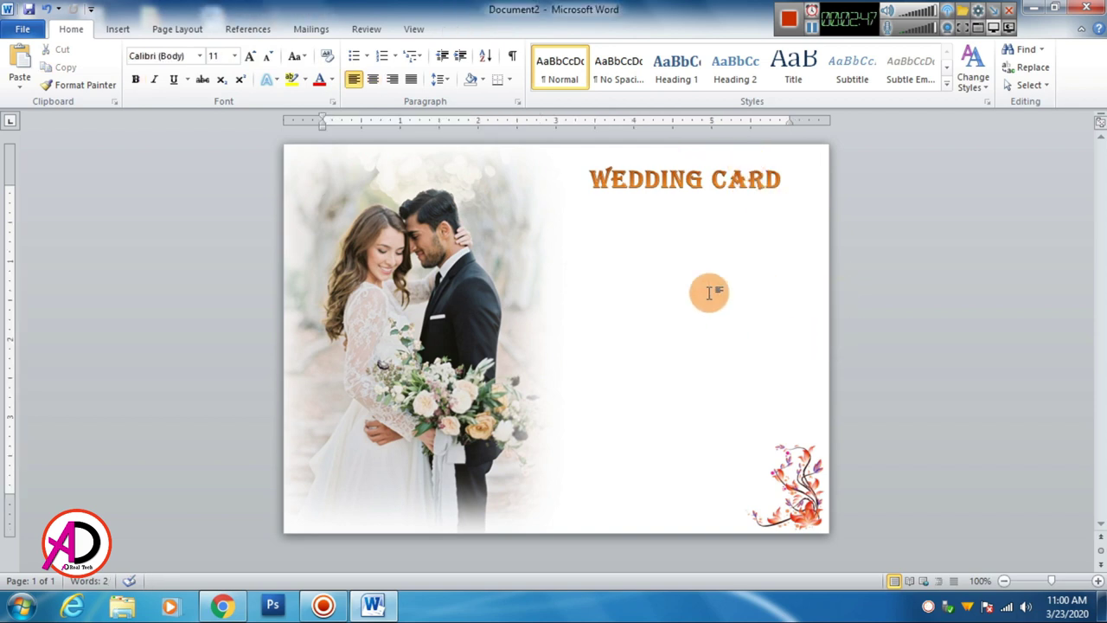
click(661, 184)
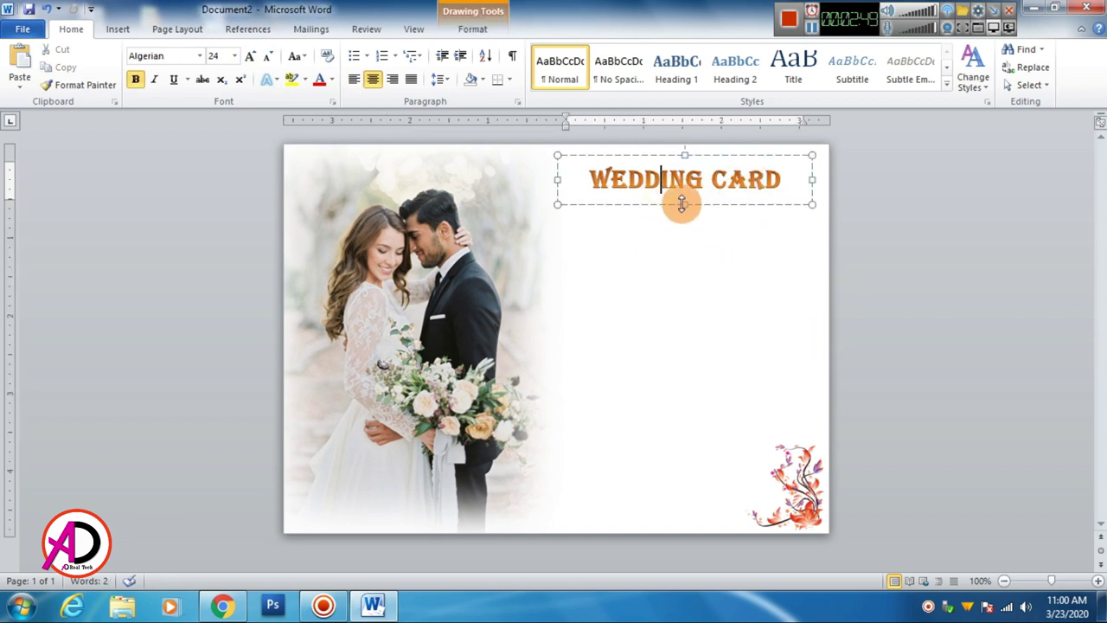
drag(707, 204, 706, 209)
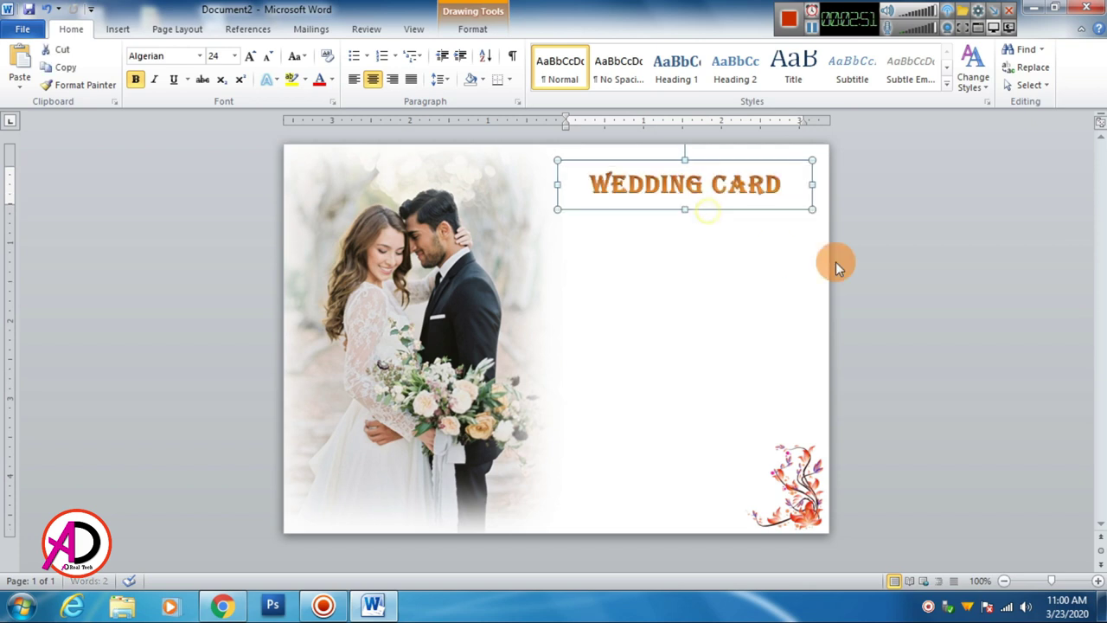
click(838, 263)
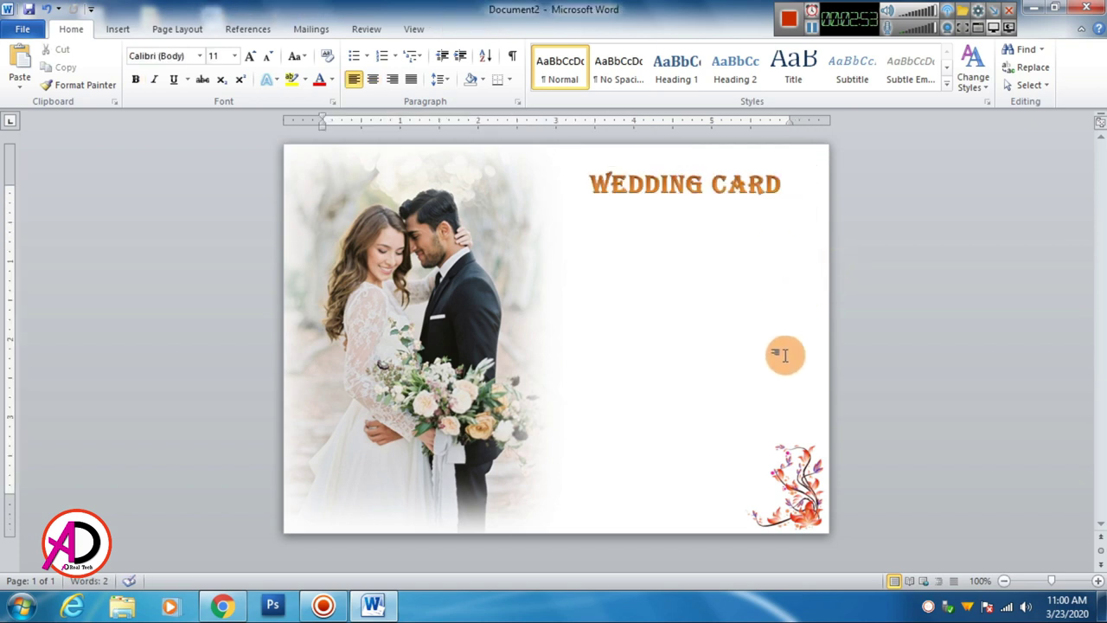
scroll(785, 355, up, 2)
scroll(784, 355, down, 1)
scroll(785, 354, down, 1)
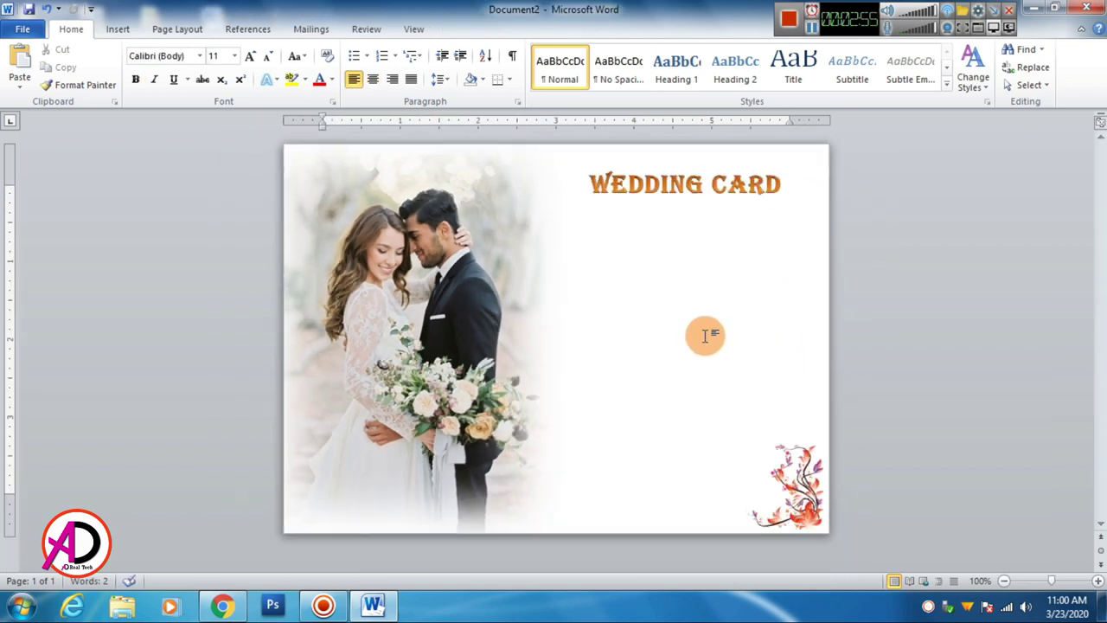
scroll(704, 335, up, 1)
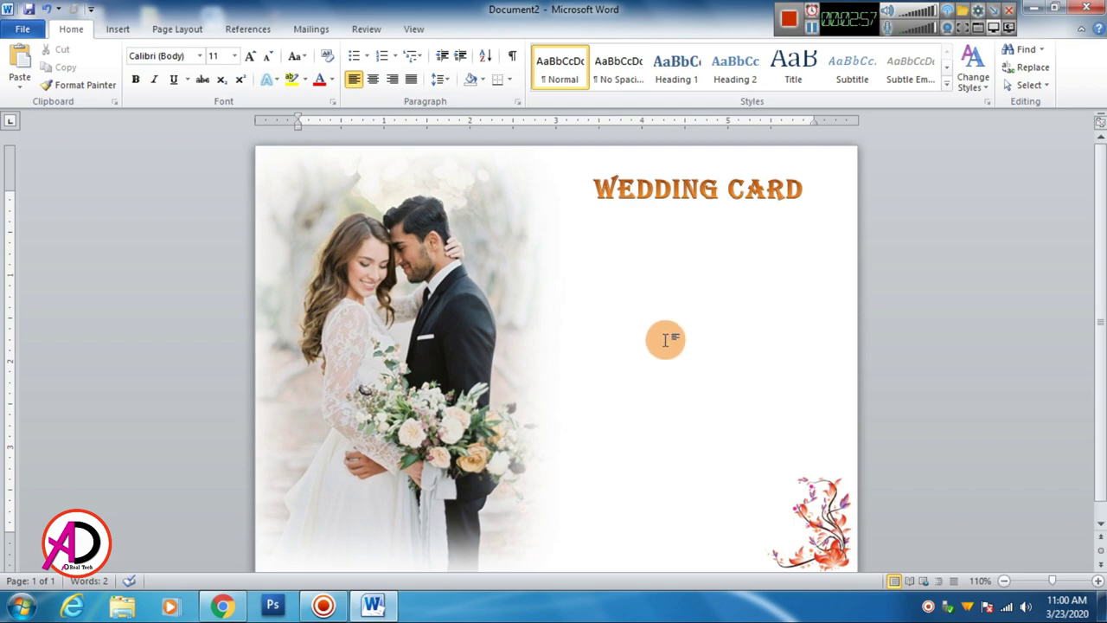
scroll(665, 339, down, 1)
scroll(665, 339, down, 1)
scroll(665, 339, up, 1)
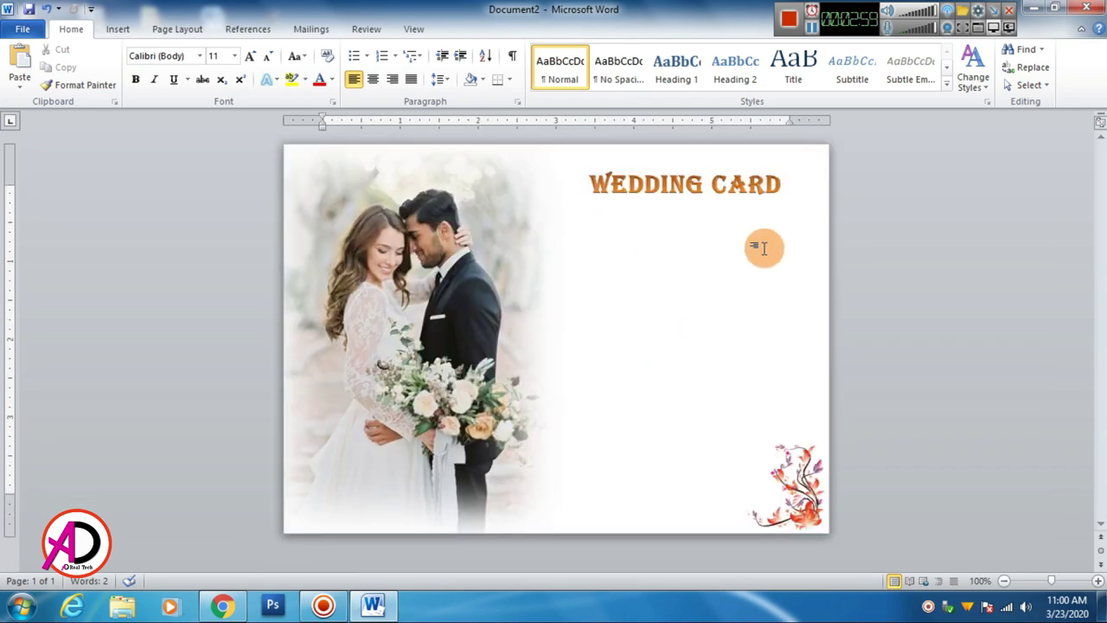
click(711, 185)
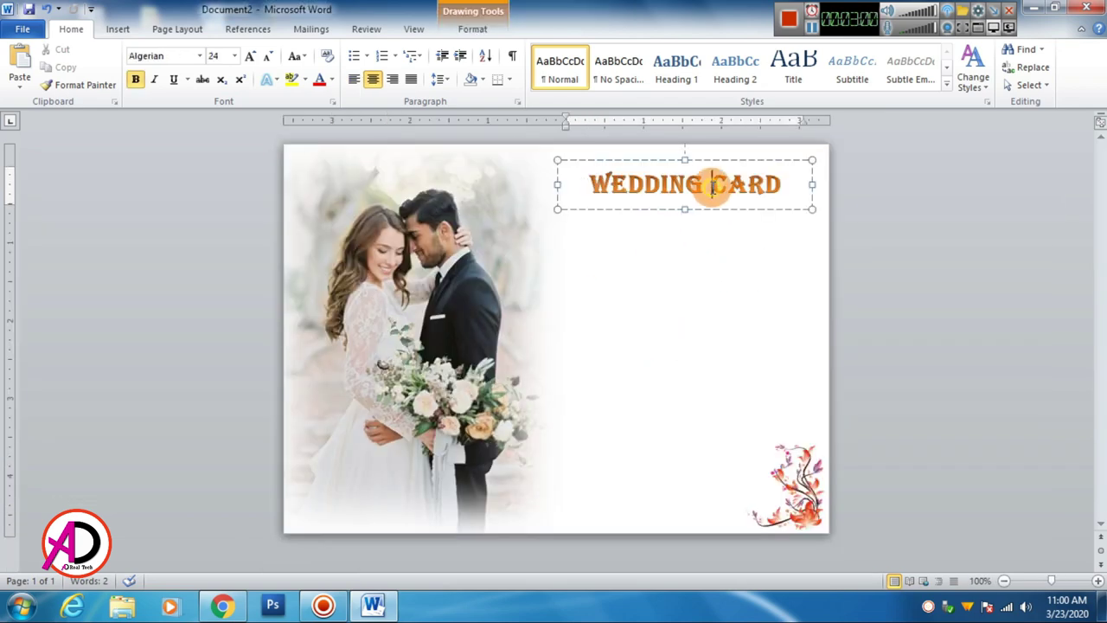
click(716, 235)
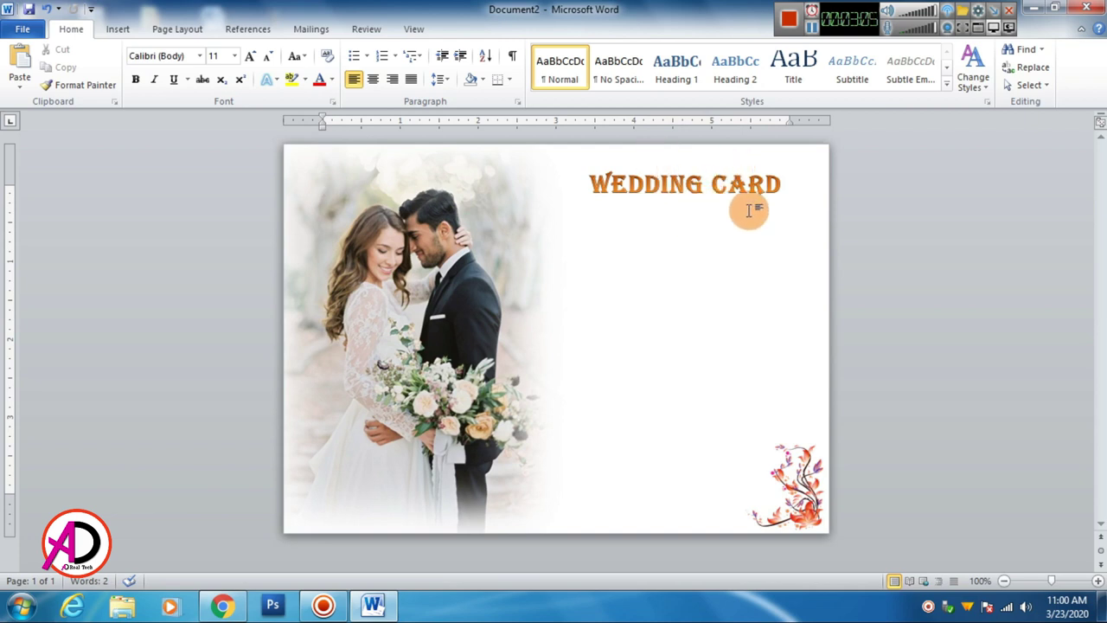
Insert a new WordArt box and type INVITATION
click(118, 31)
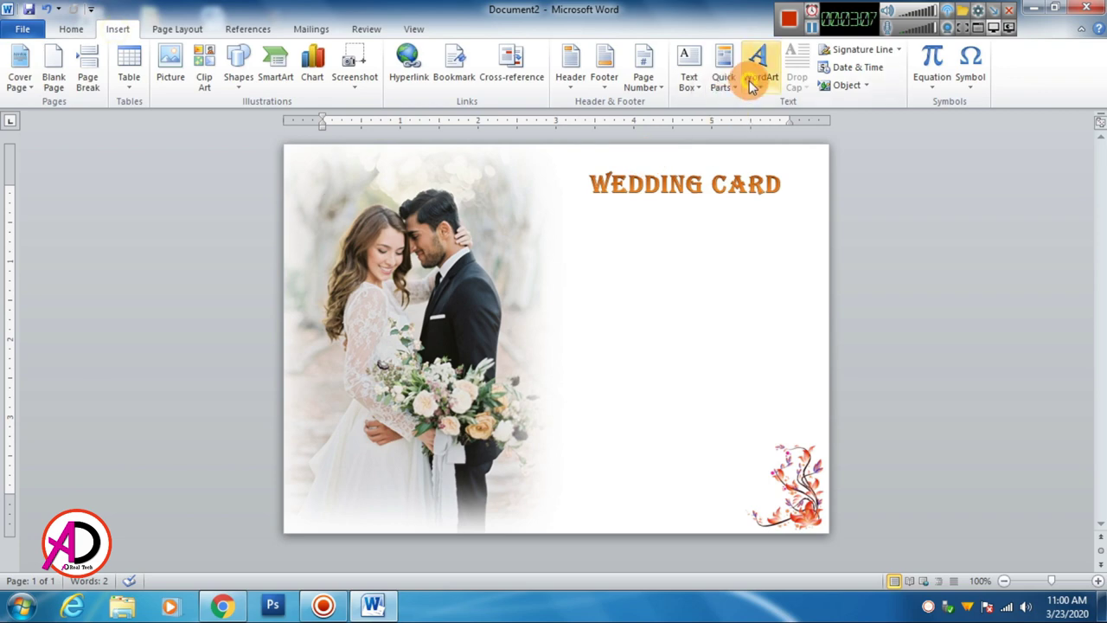
click(750, 84)
click(765, 255)
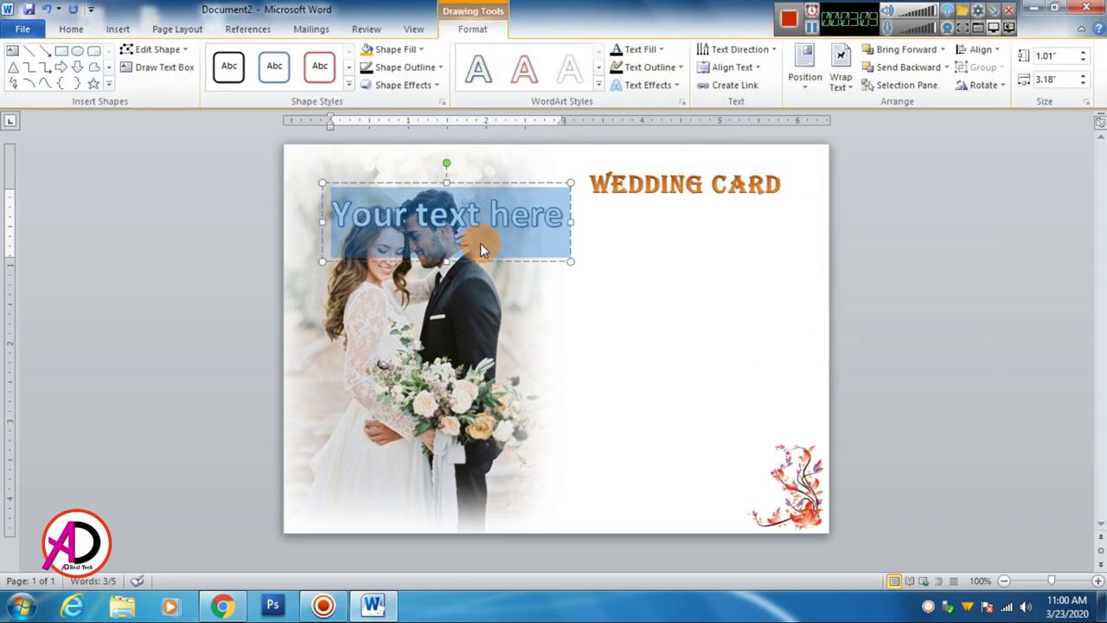
text(INVITATION)
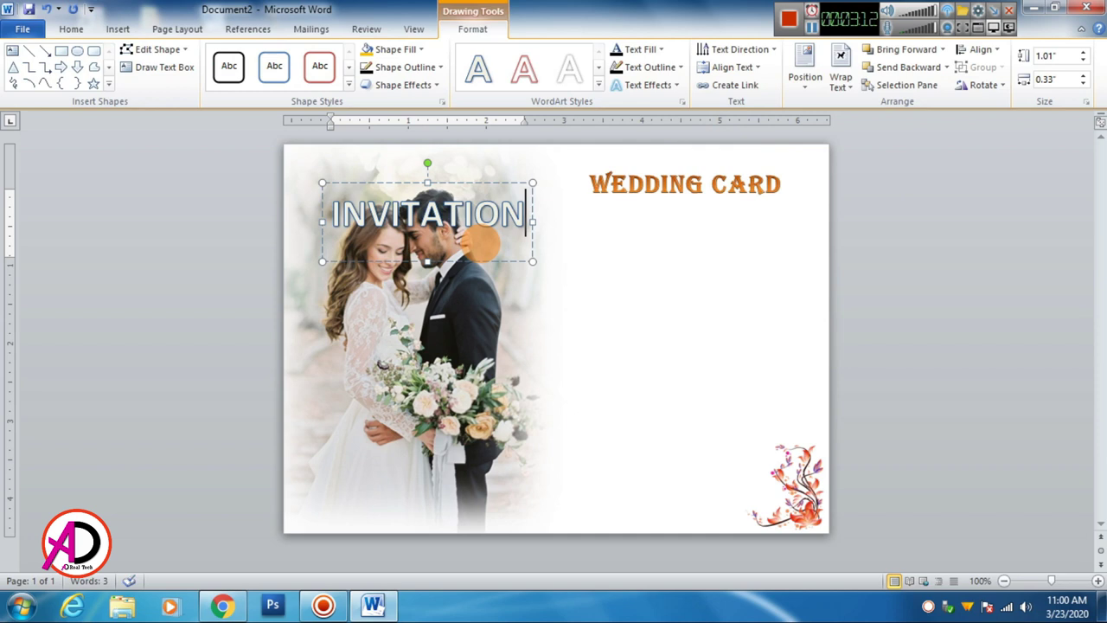
Reduce INVITATION to 20 pt and place it just beneath WEDDING CARD
key(ctrl+a)
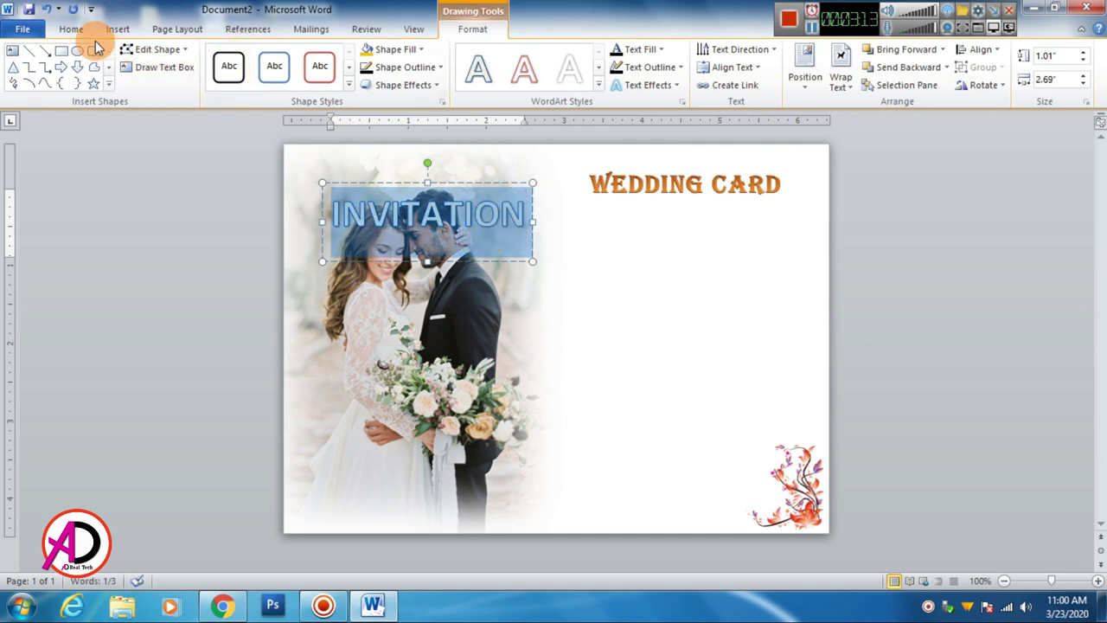
click(71, 28)
click(269, 59)
click(269, 58)
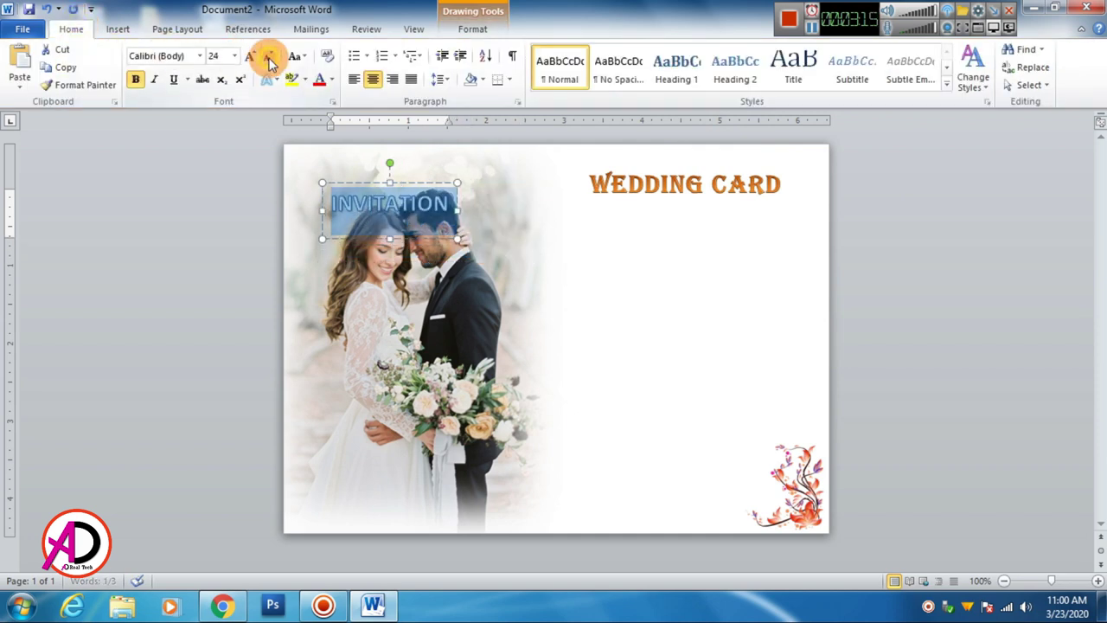
click(269, 59)
click(269, 59)
drag(370, 183, 671, 198)
drag(687, 238, 688, 236)
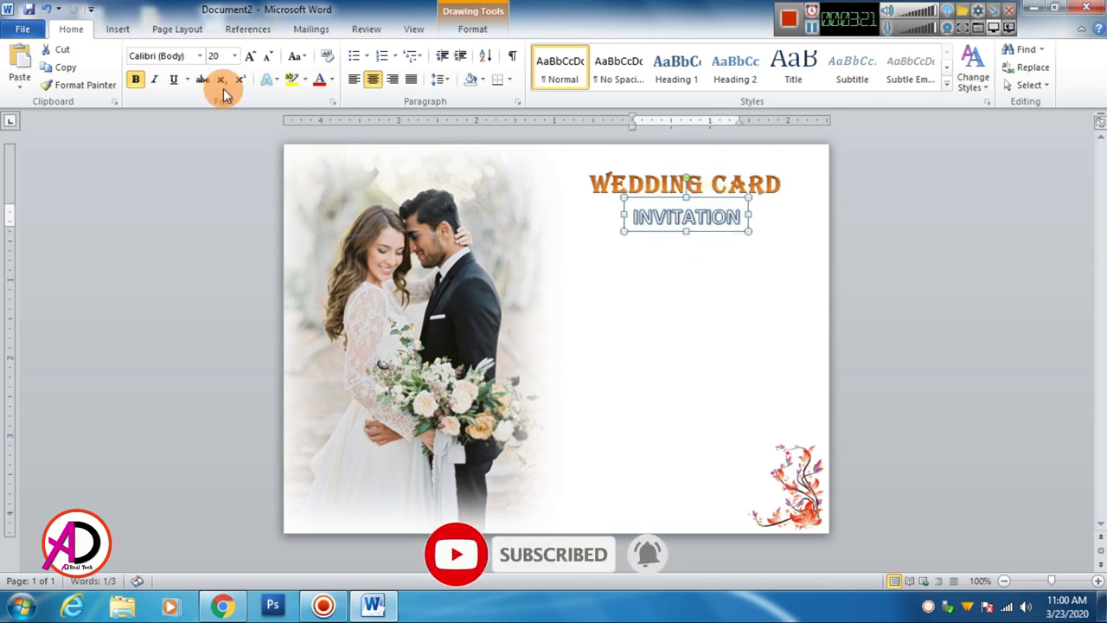
Apply Alegreya Sans Medium to the 20 pt INVITATION line
click(198, 55)
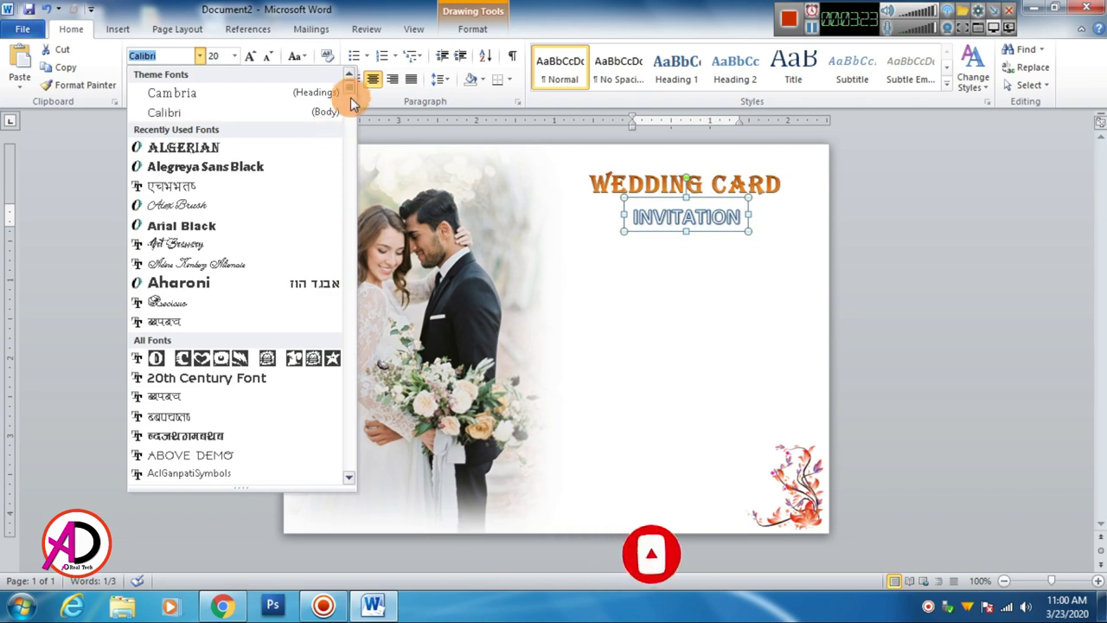
drag(351, 84, 358, 109)
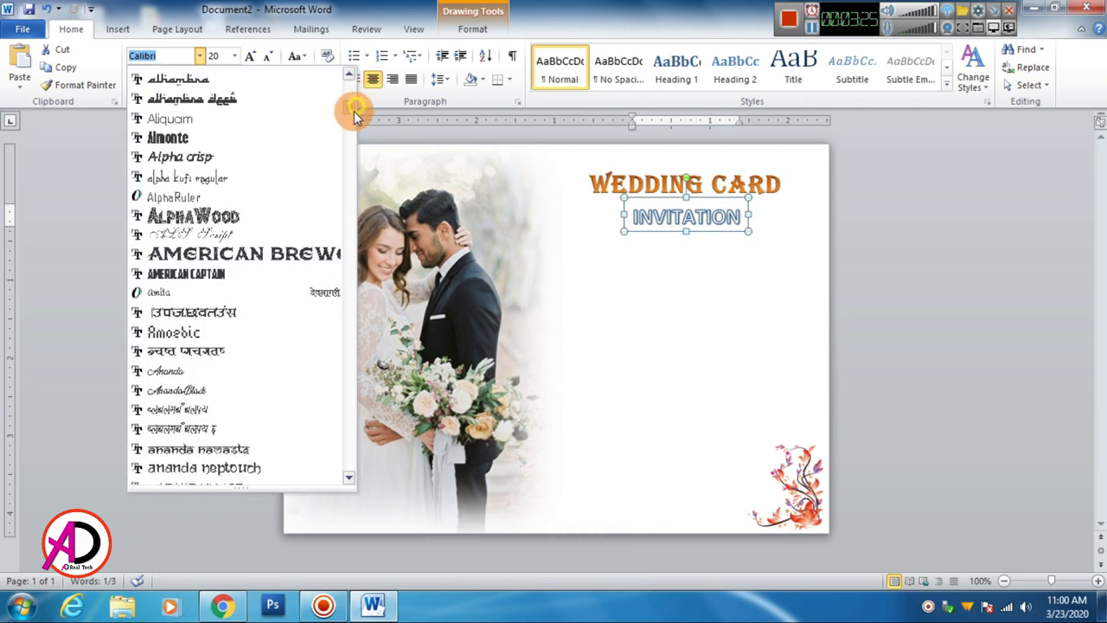
scroll(233, 415, down, 4)
scroll(238, 415, down, 5)
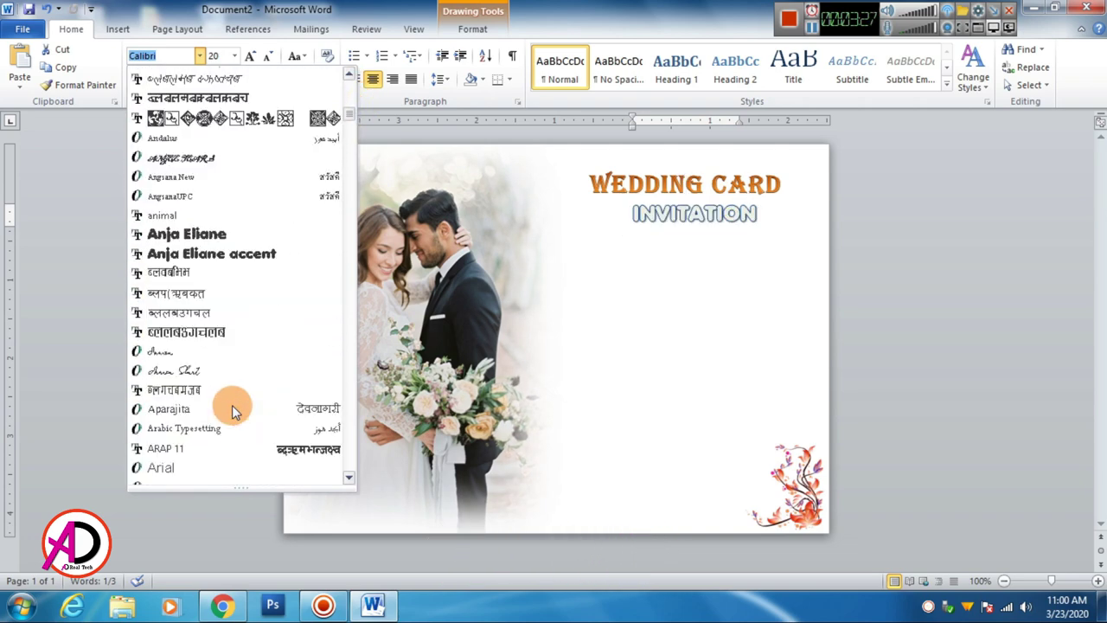
scroll(234, 403, down, 5)
scroll(235, 389, down, 1)
scroll(231, 329, down, 5)
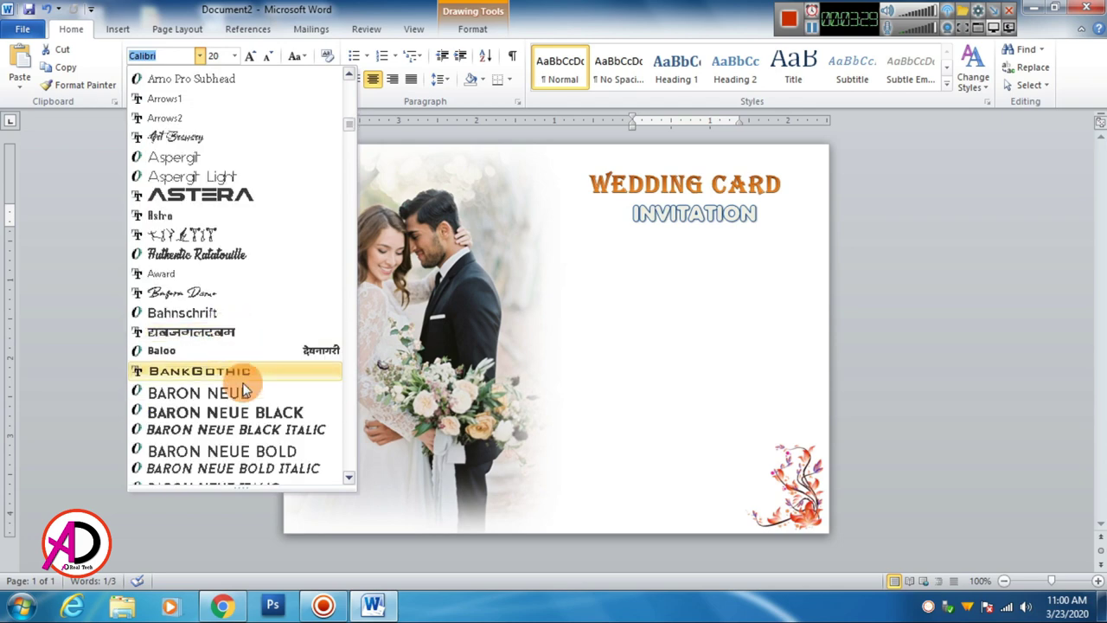
scroll(235, 330, up, 4)
scroll(233, 328, up, 5)
scroll(234, 327, up, 4)
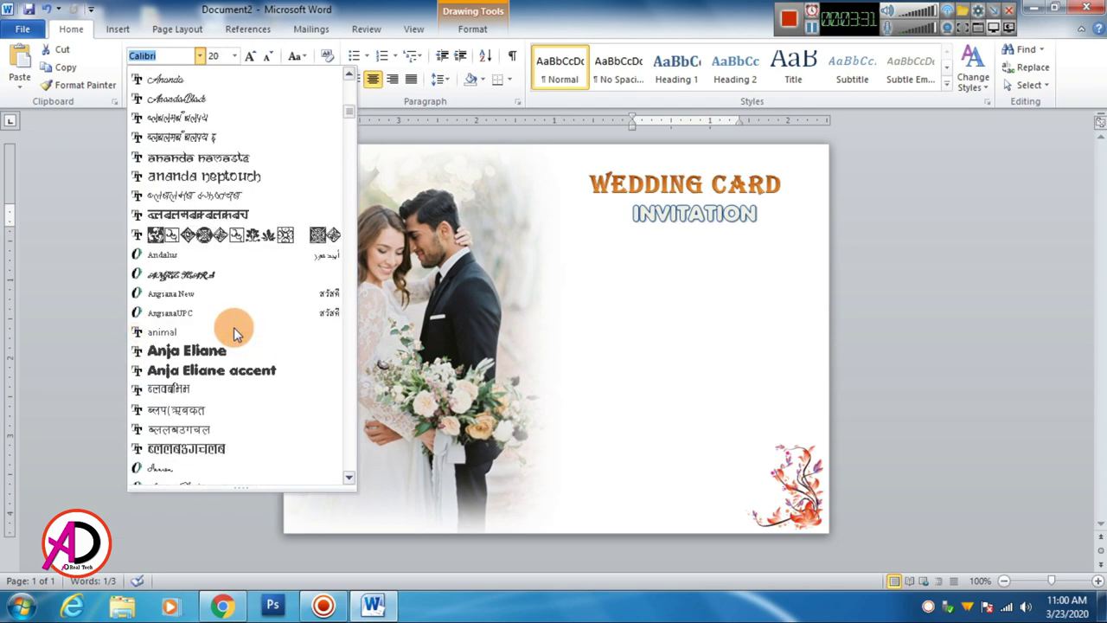
scroll(233, 329, up, 3)
scroll(233, 333, up, 2)
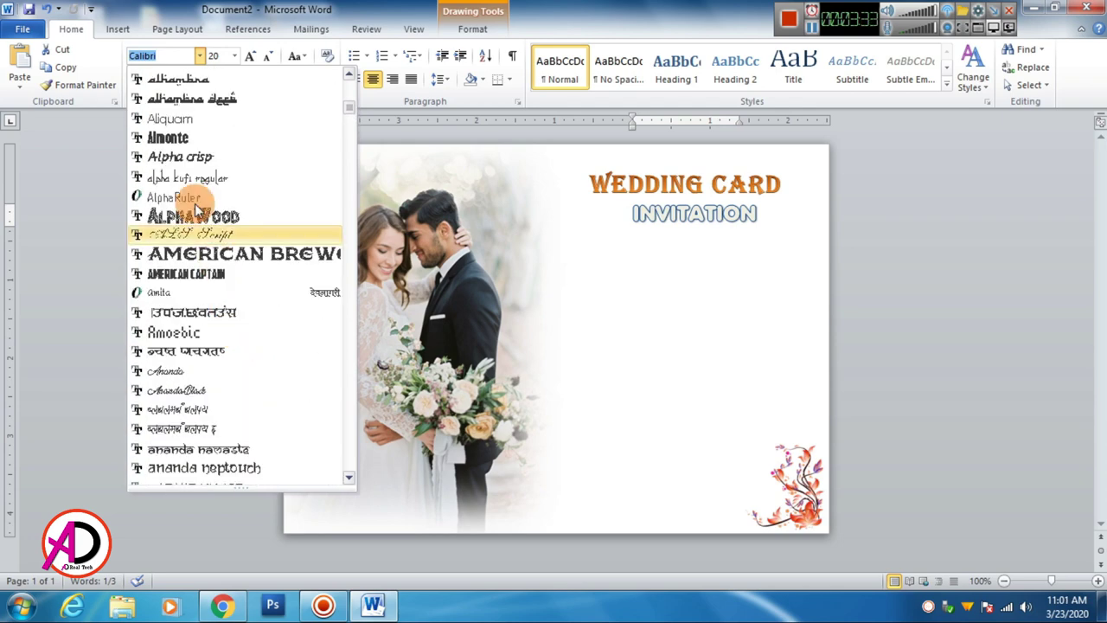
scroll(194, 164, up, 2)
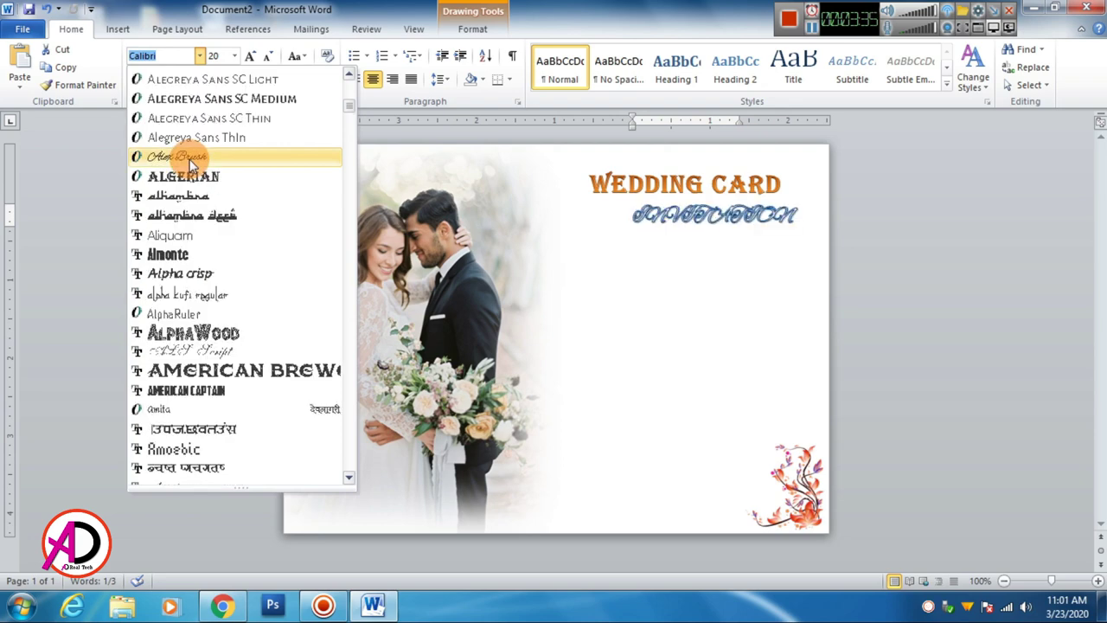
scroll(190, 164, up, 2)
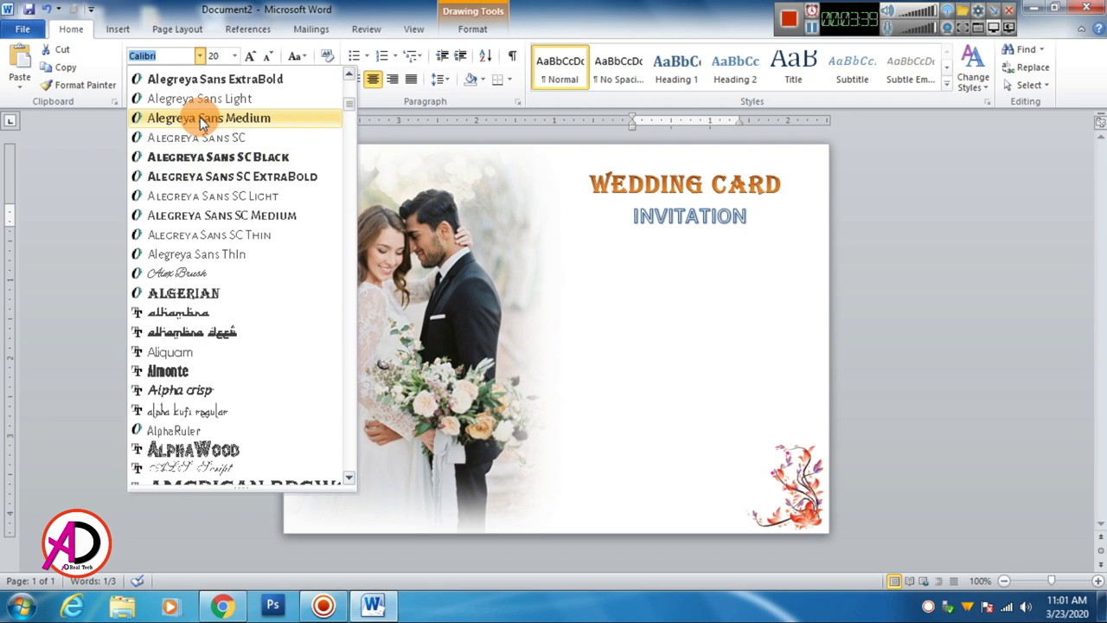
click(200, 119)
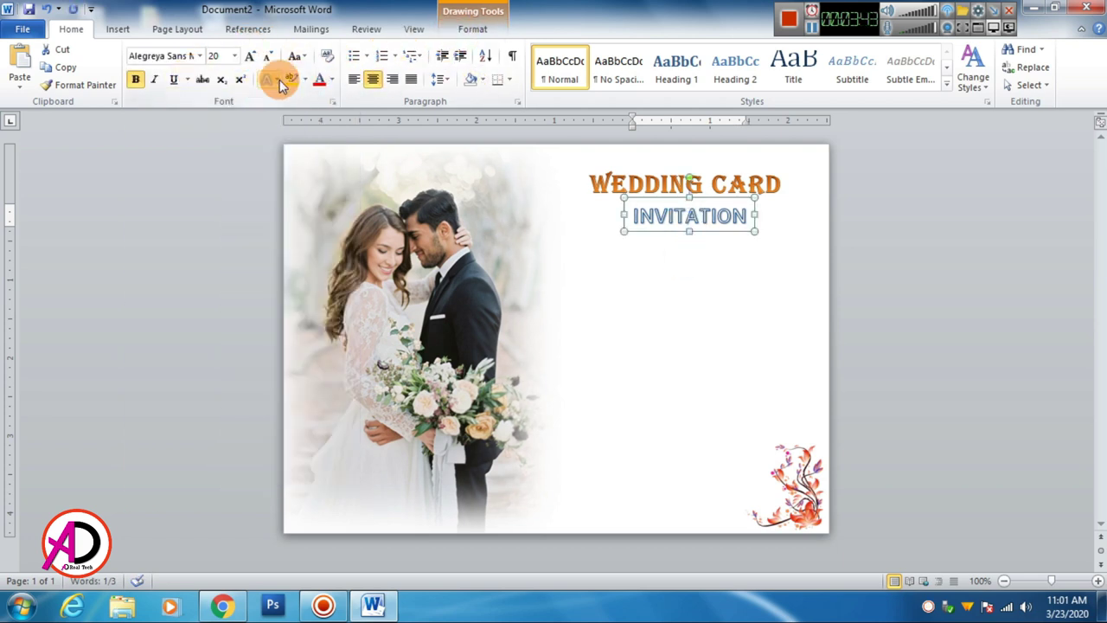
Make INVITATION black with no text outline and remove its bold
click(331, 80)
click(327, 98)
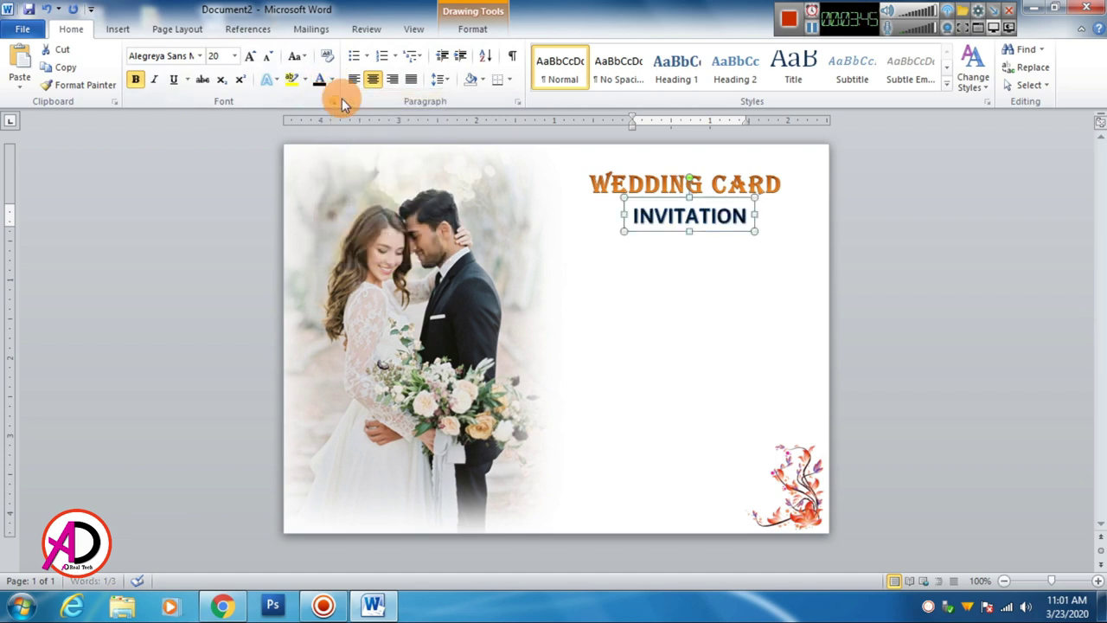
click(473, 29)
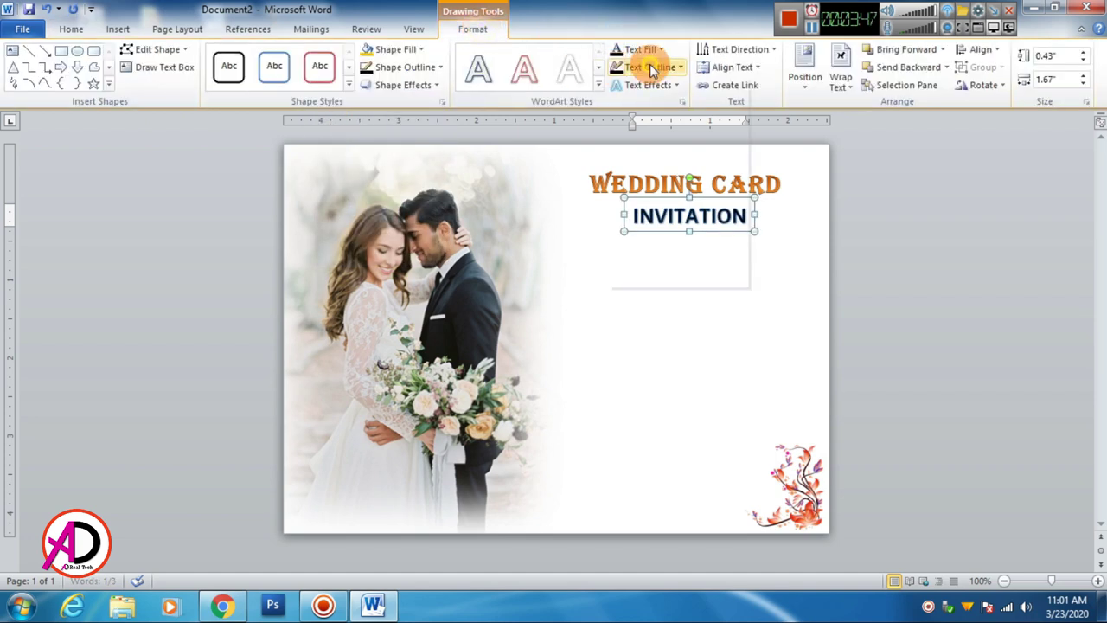
click(679, 68)
click(670, 222)
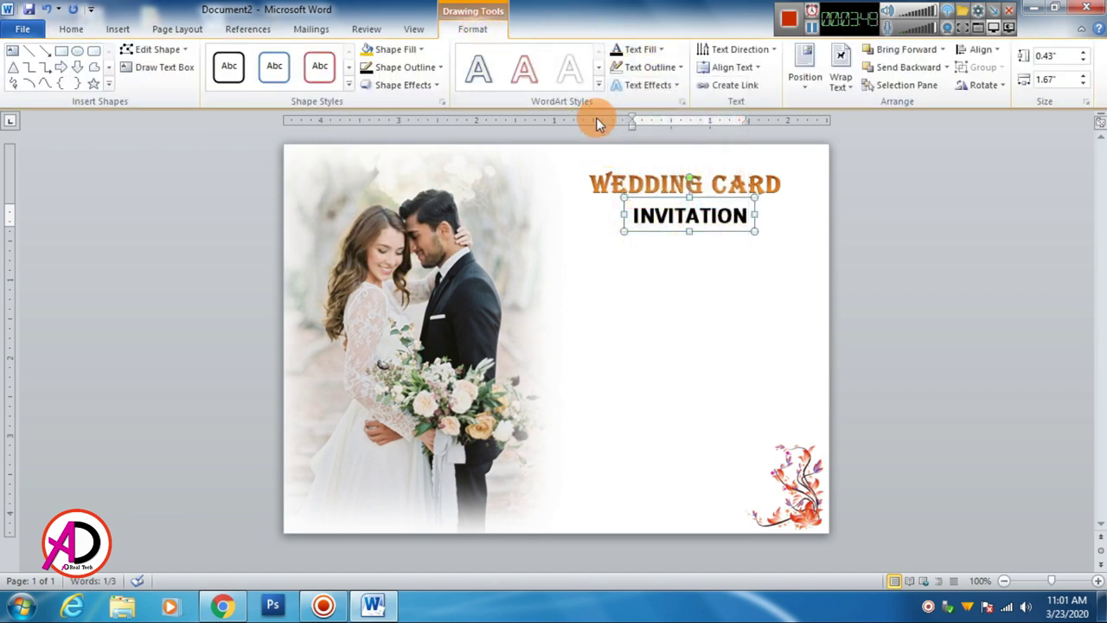
click(646, 85)
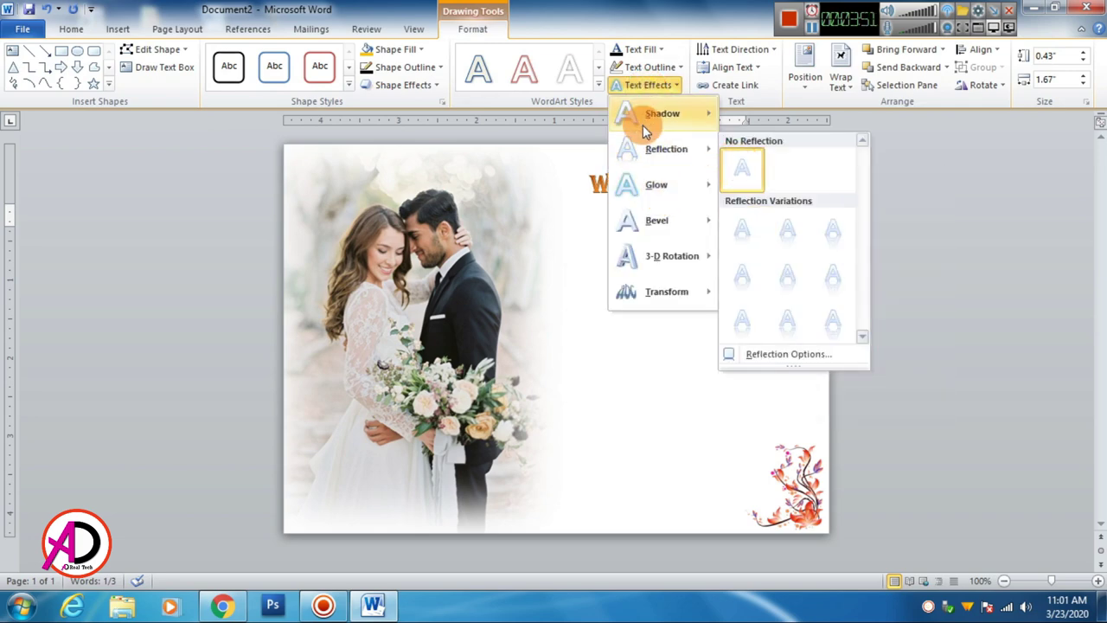
click(634, 241)
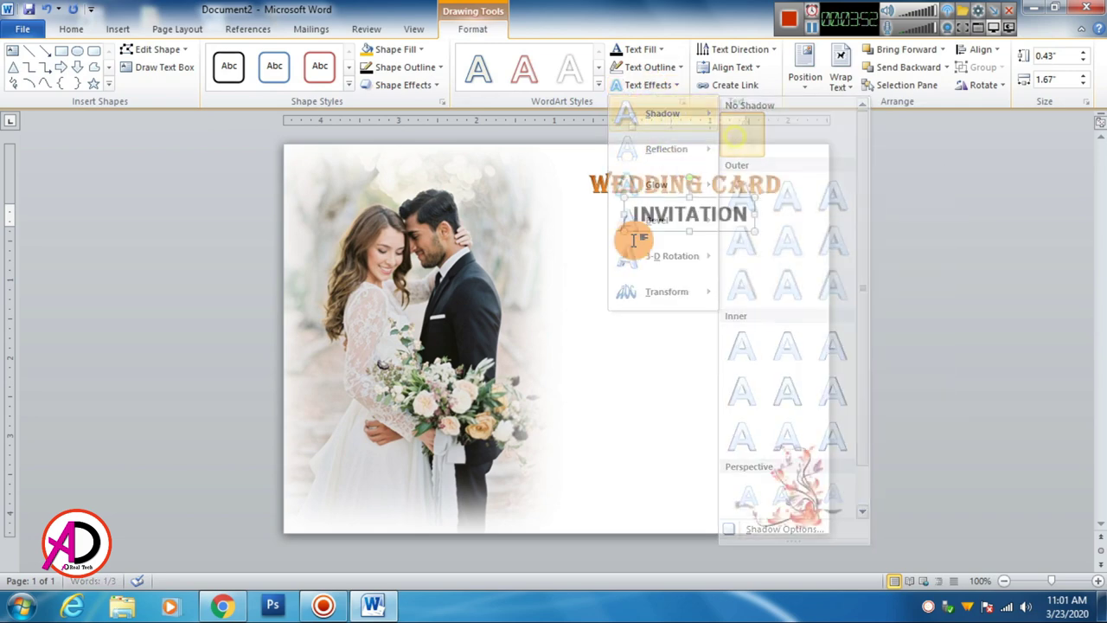
click(70, 28)
click(132, 79)
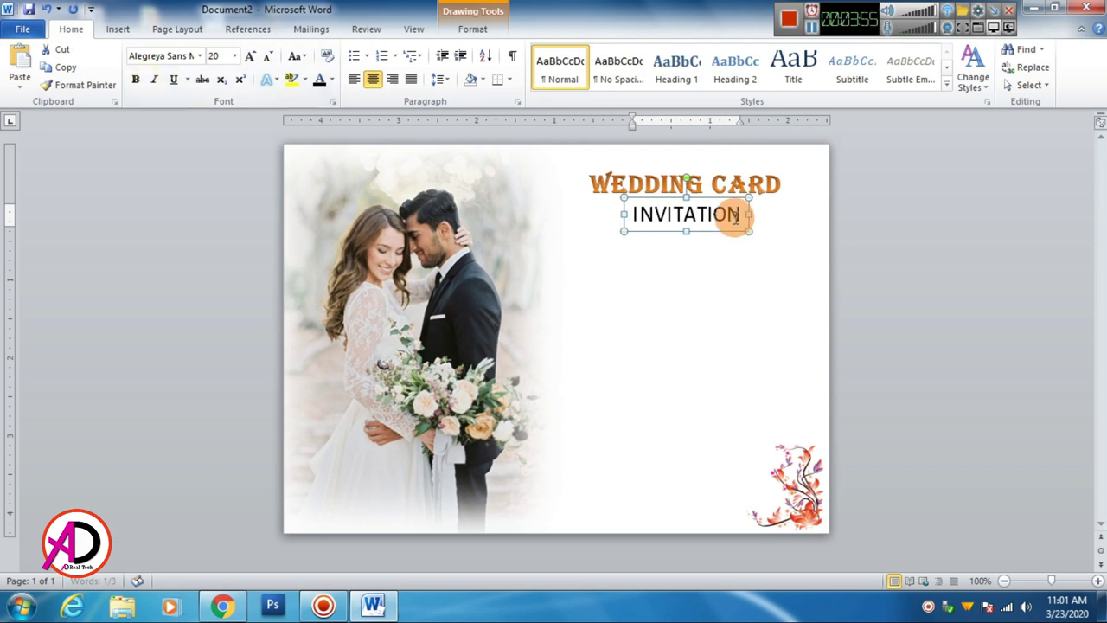
Nudge the INVITATION box slightly up, closer beneath the title
click(721, 193)
drag(722, 194, 718, 193)
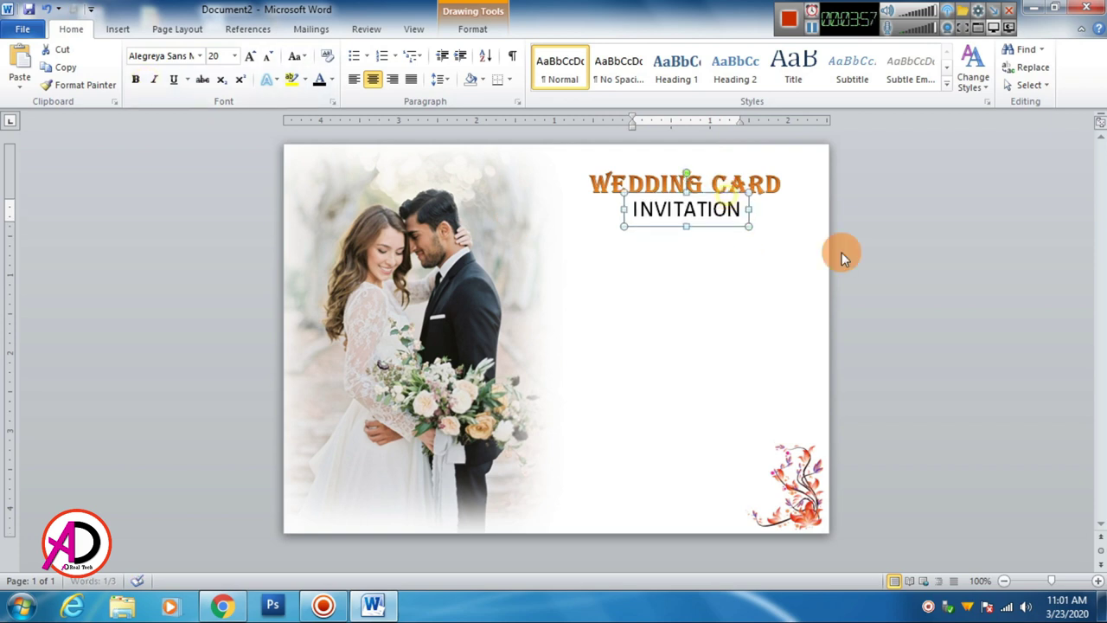
click(712, 323)
click(693, 229)
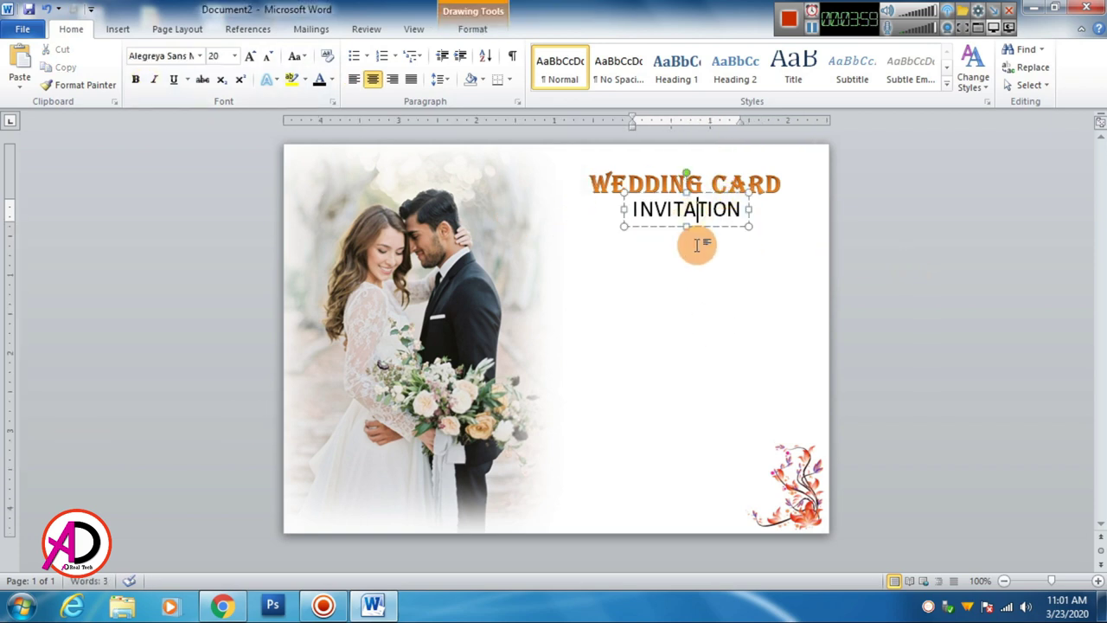
click(786, 272)
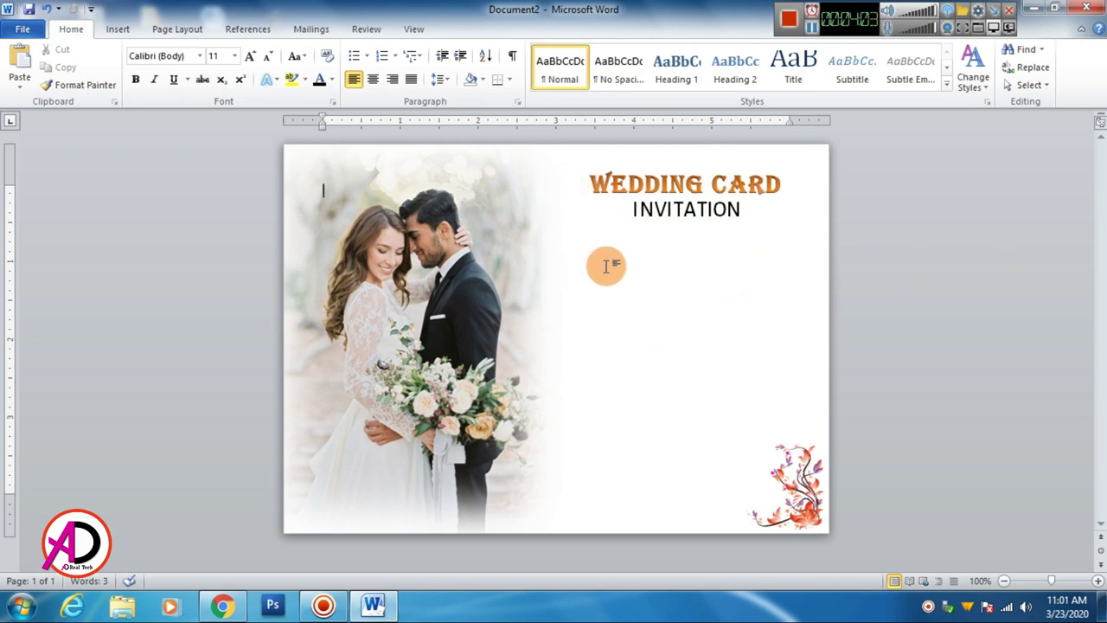
click(799, 34)
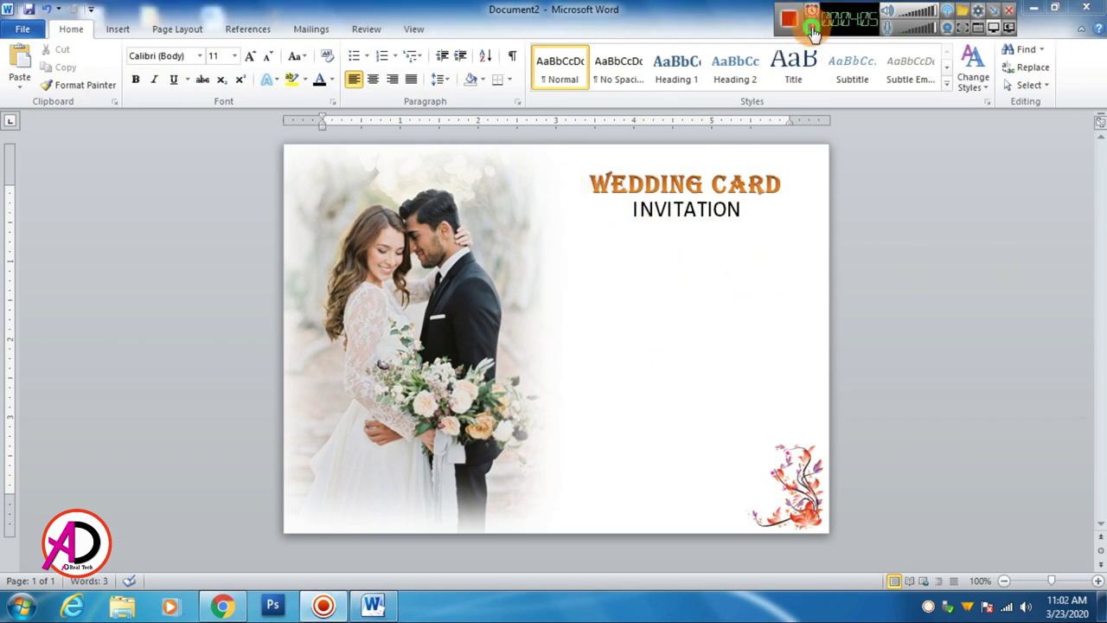
click(734, 260)
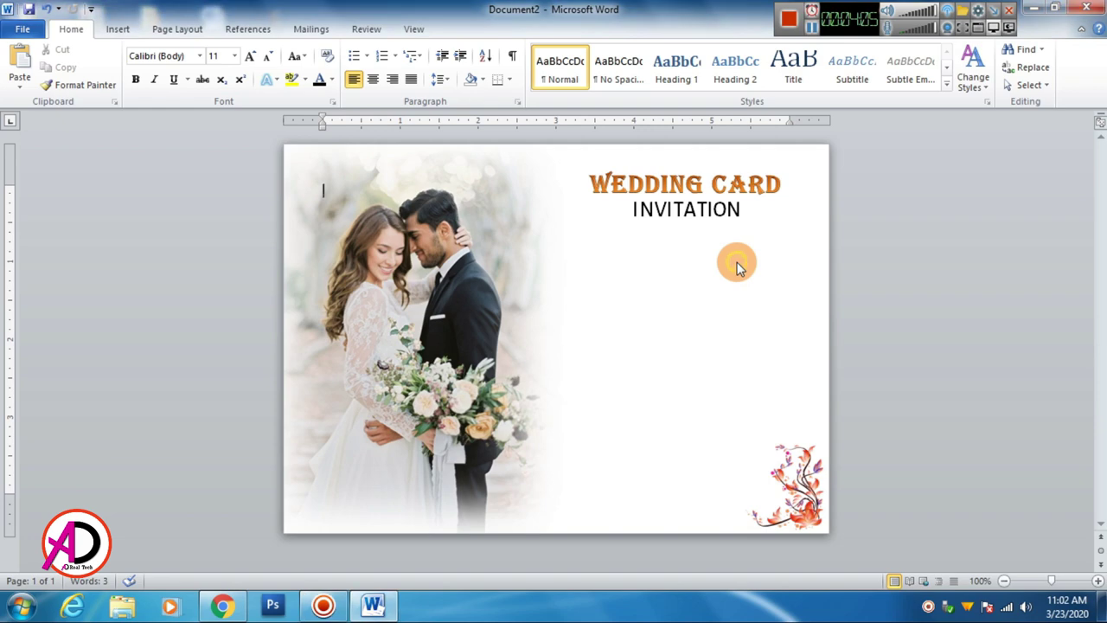
click(118, 29)
Insert the pink flower cluster image and set its wrapping to In Front of Text
click(170, 69)
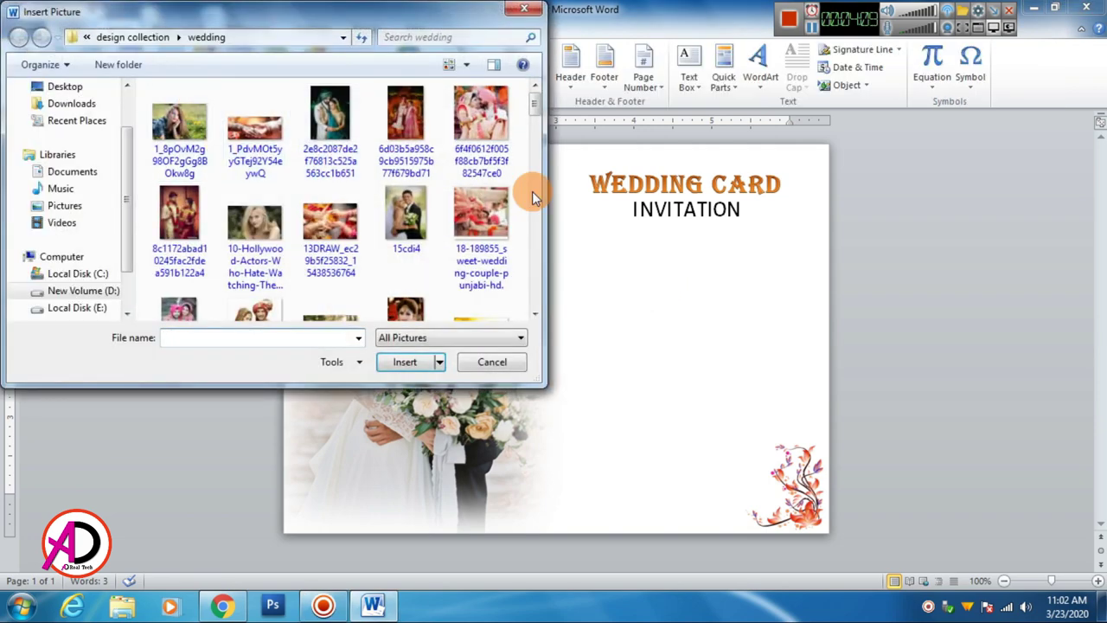
scroll(534, 117, down, 2)
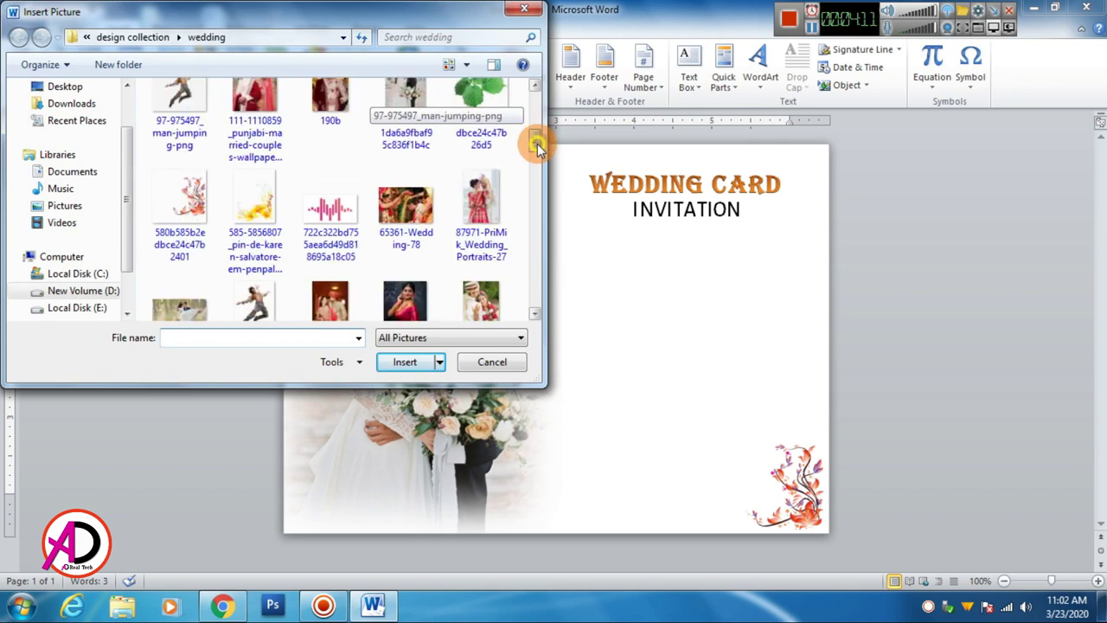
mouse_move(533, 126)
mouse_down()
mouse_move(521, 285)
mouse_move(533, 287)
mouse_up()
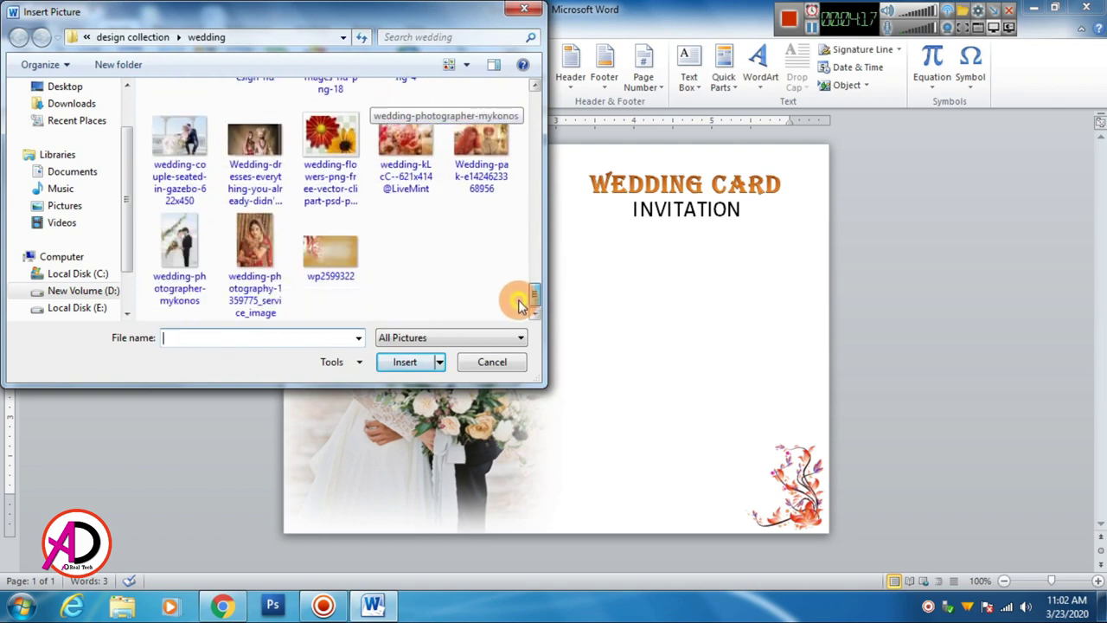
click(334, 290)
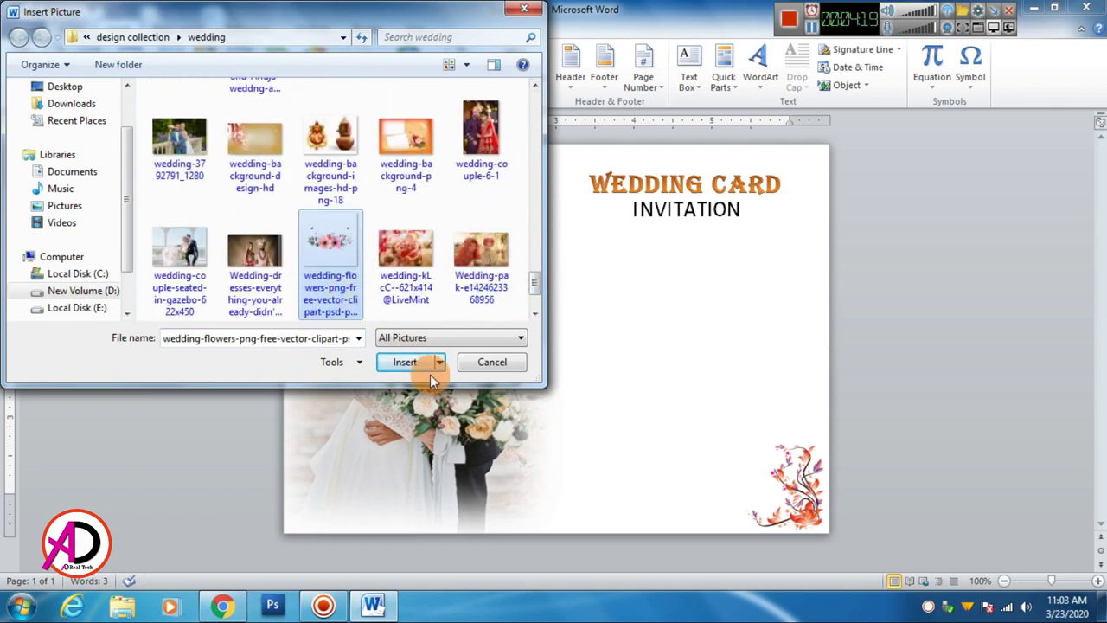
click(407, 361)
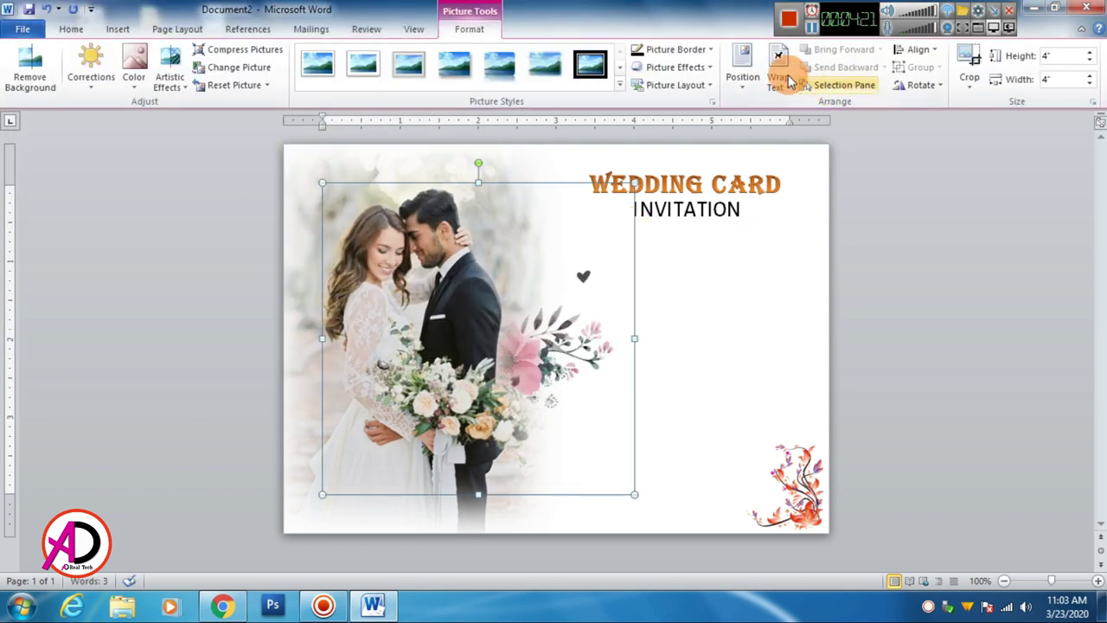
click(778, 69)
click(828, 225)
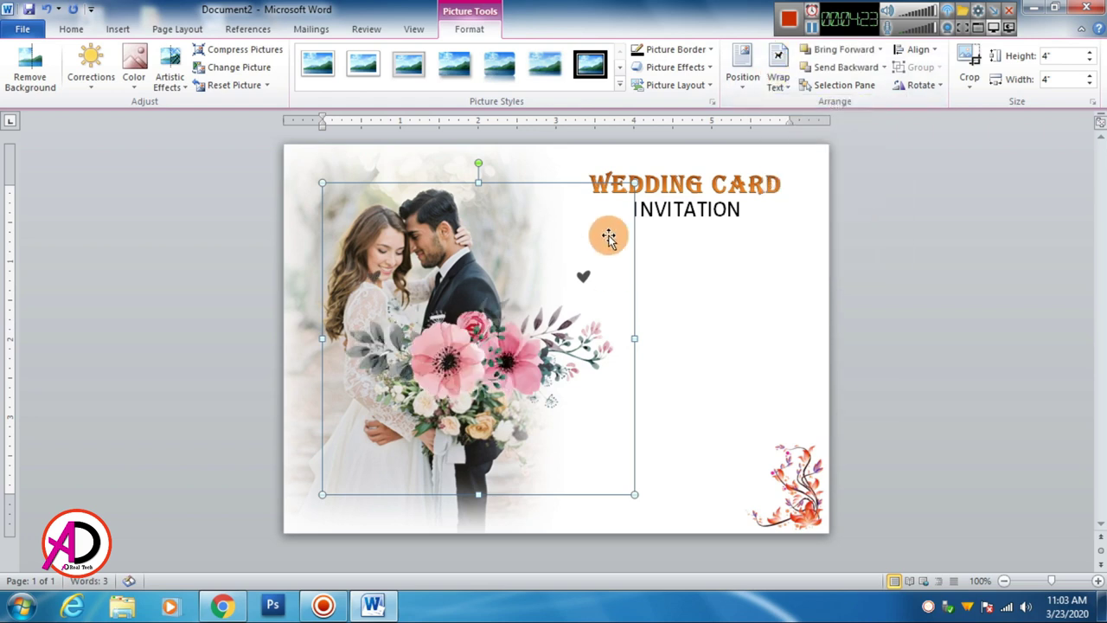
Crop the empty space off the top and bottom of the flower image
click(966, 63)
drag(478, 493, 478, 447)
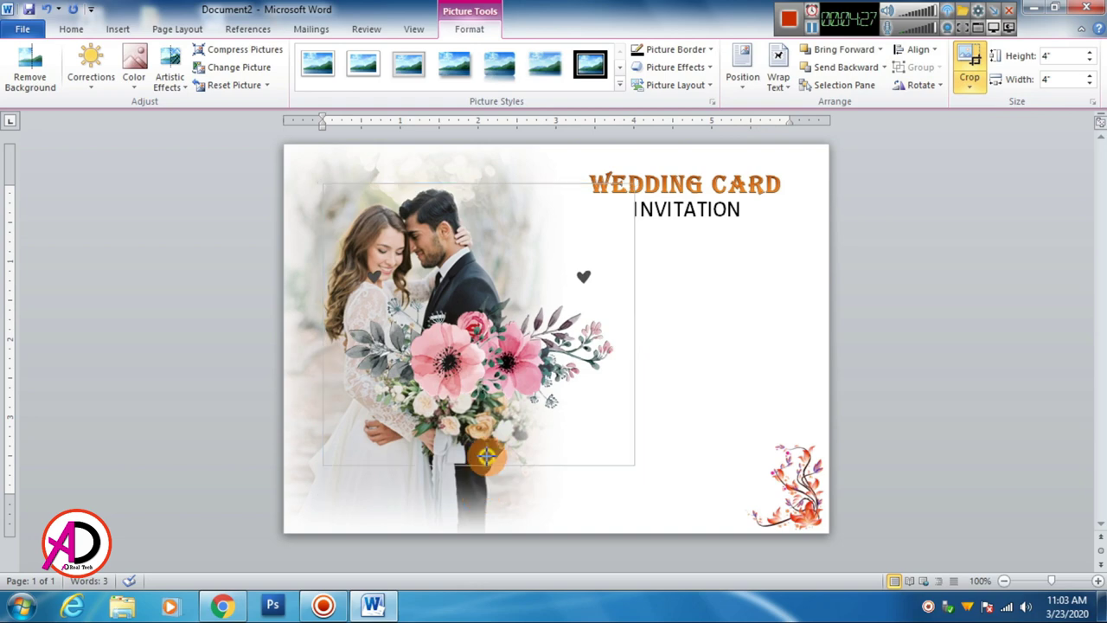
drag(478, 182, 478, 260)
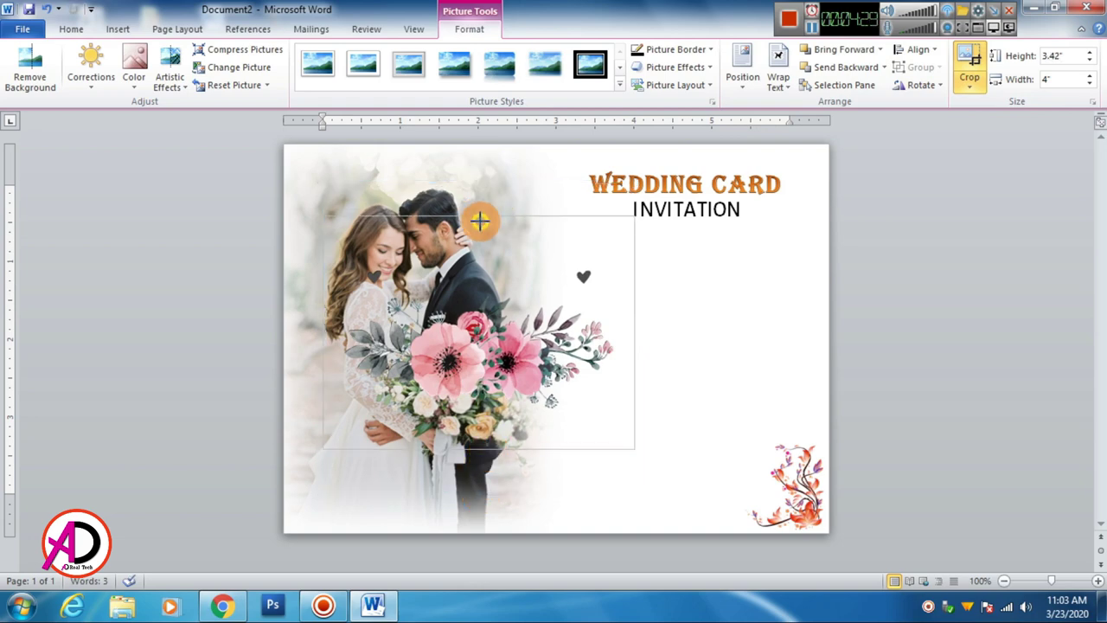
click(791, 358)
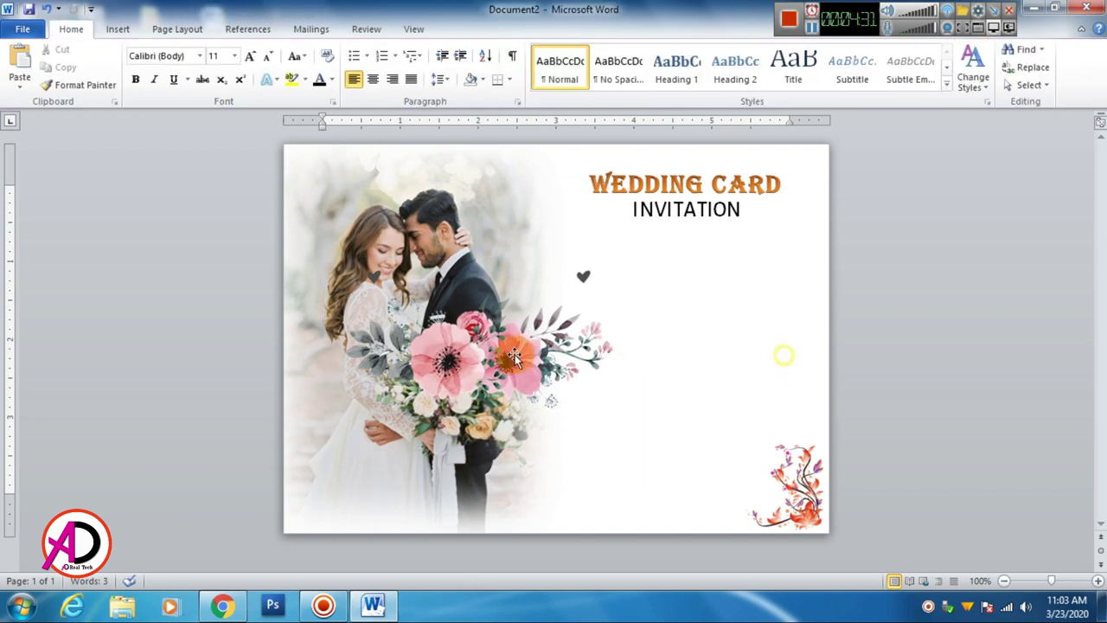
Shrink the flowers to 1.42" × 2.31" and centre them just below INVITATION
click(635, 427)
drag(635, 449, 491, 378)
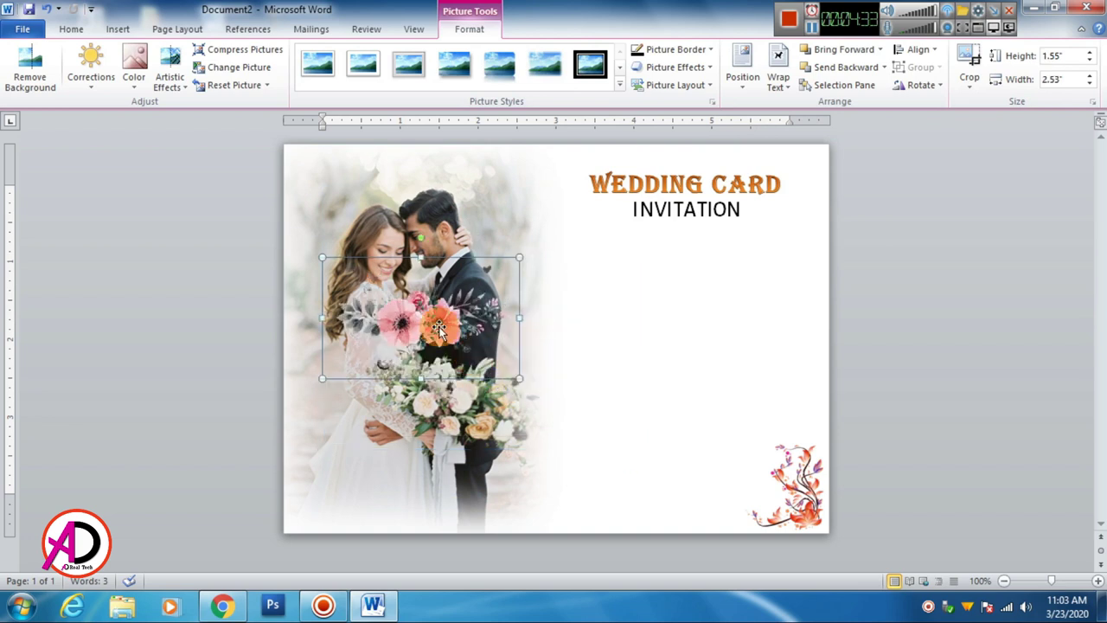
drag(426, 306, 686, 242)
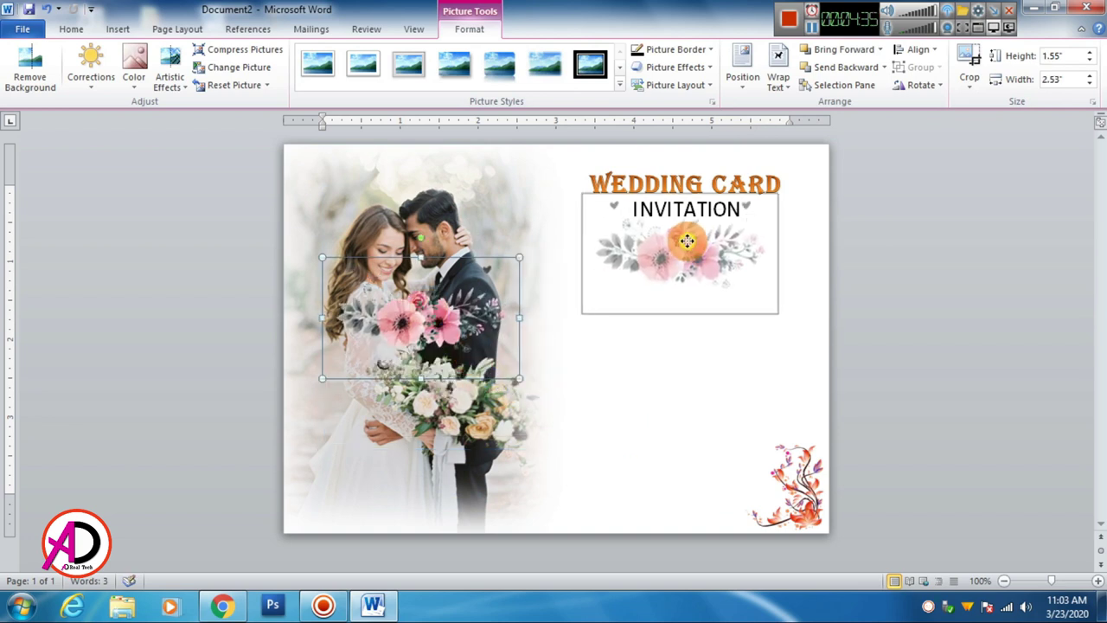
drag(687, 241, 684, 243)
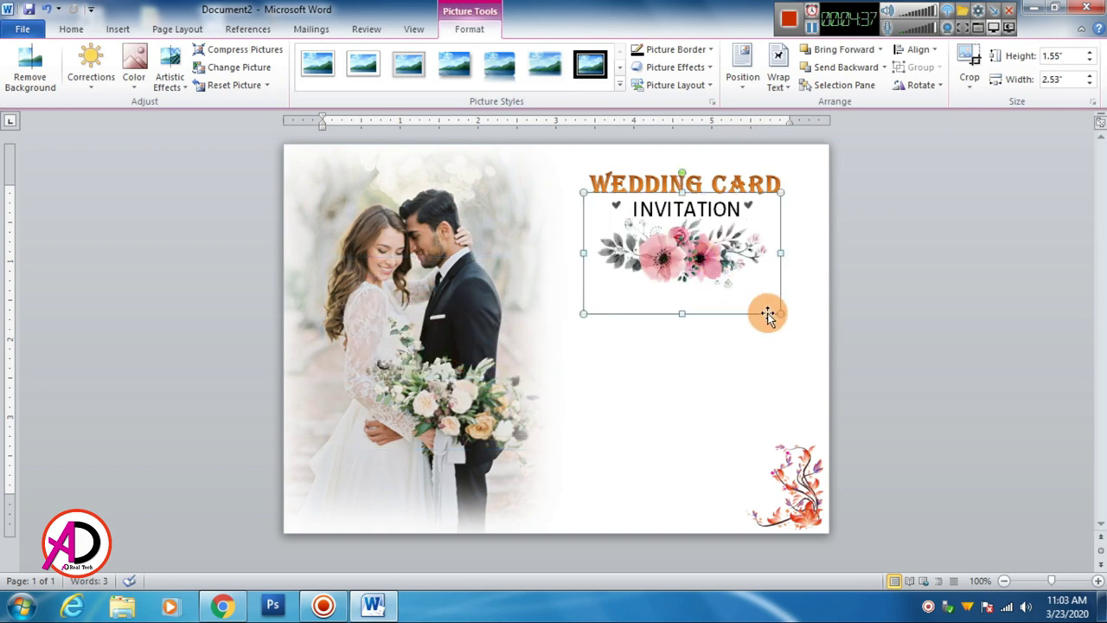
drag(780, 313, 764, 303)
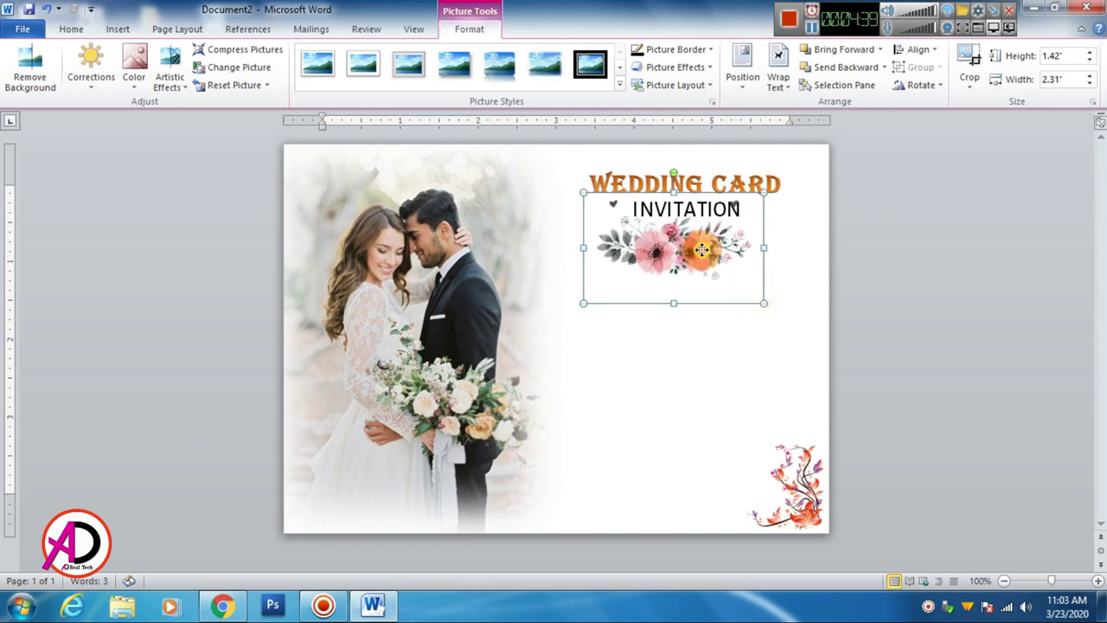
drag(701, 249, 710, 250)
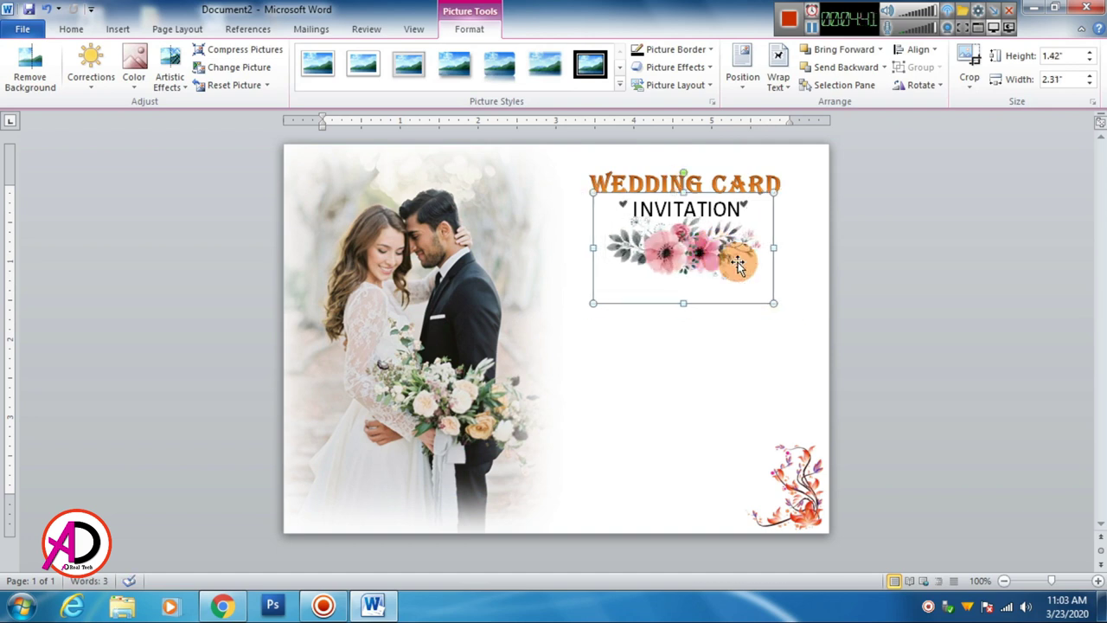
key(Right)
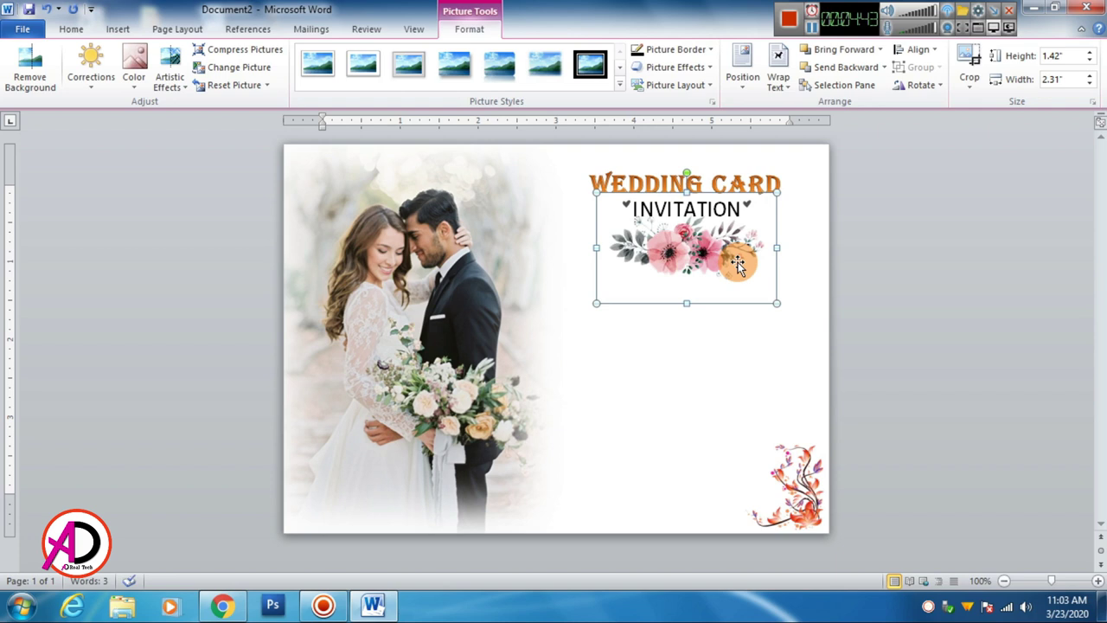
click(855, 301)
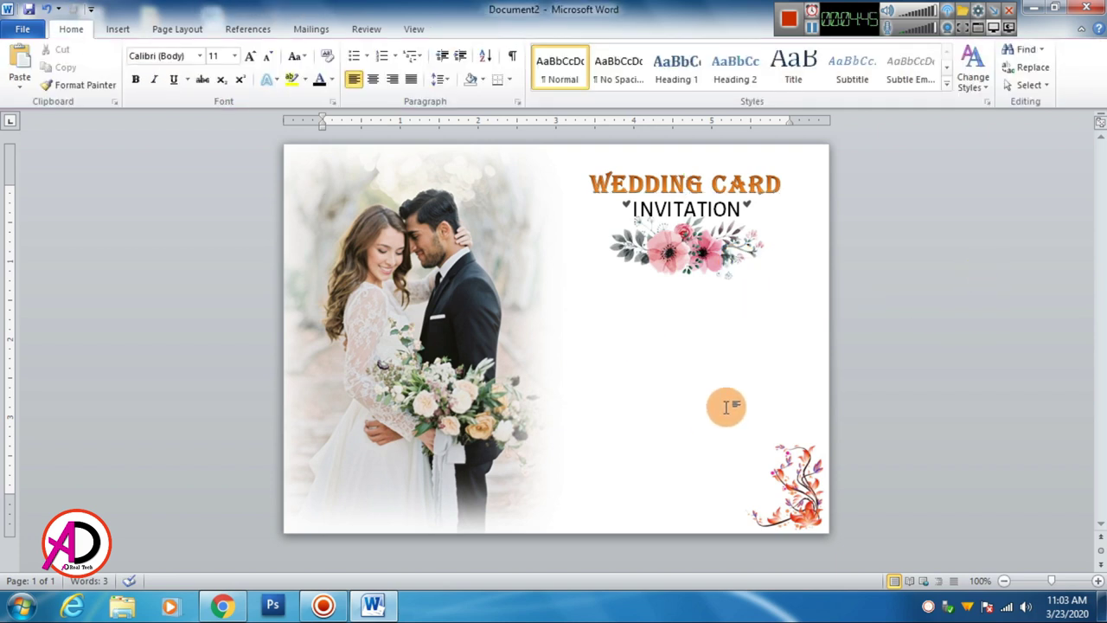
Insert a 'Your text here' WordArt box, drag it to the centre, then delete it
scroll(698, 310, up, 1)
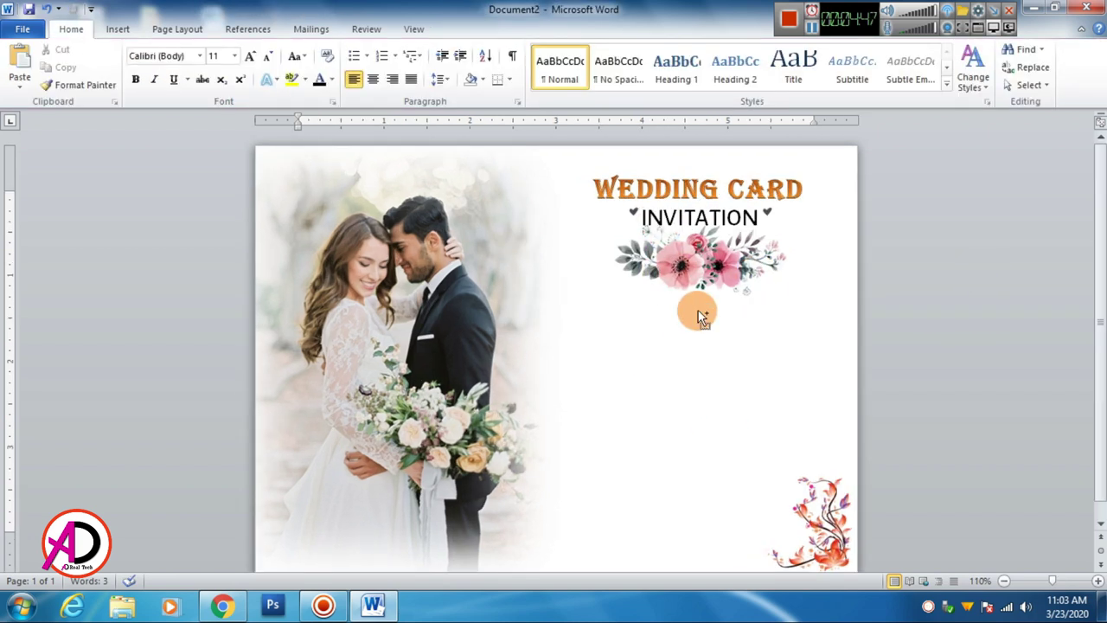
scroll(700, 316, down, 1)
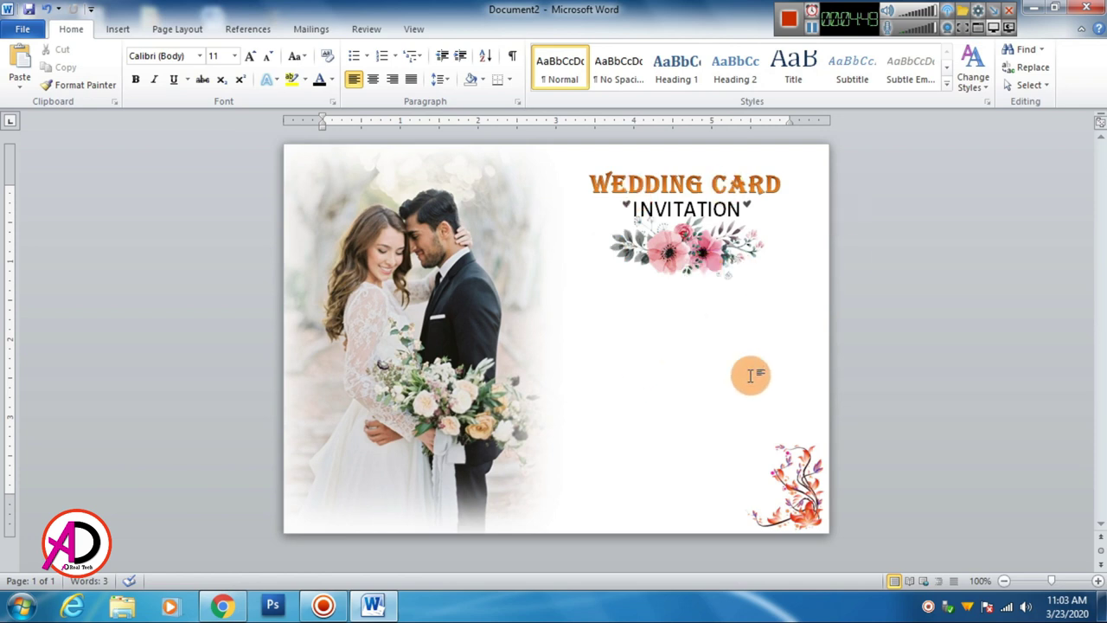
click(310, 157)
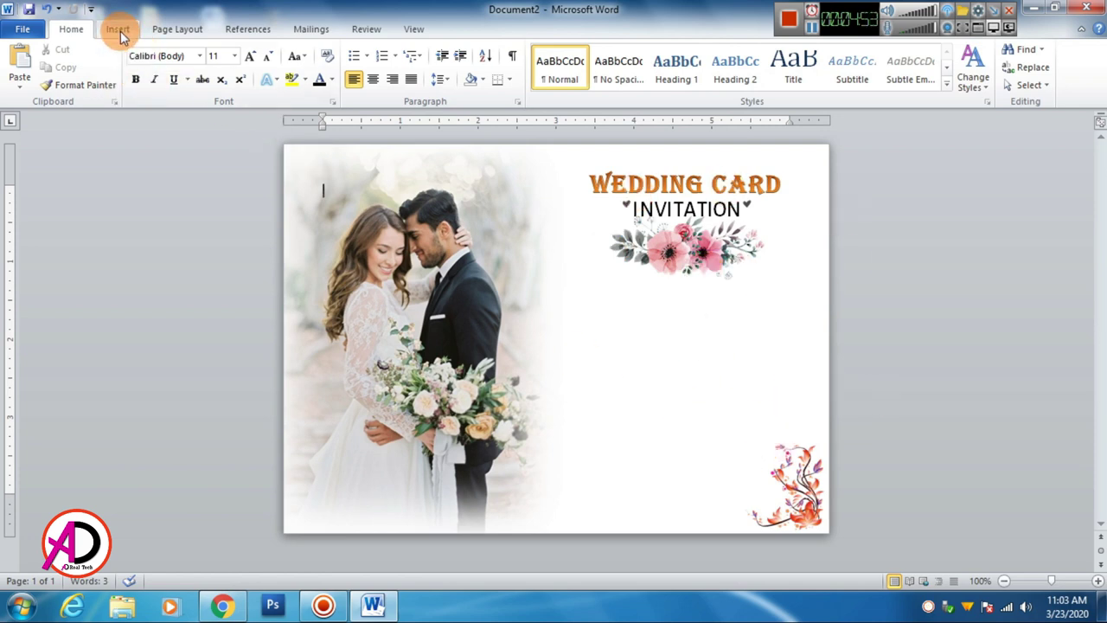
click(119, 29)
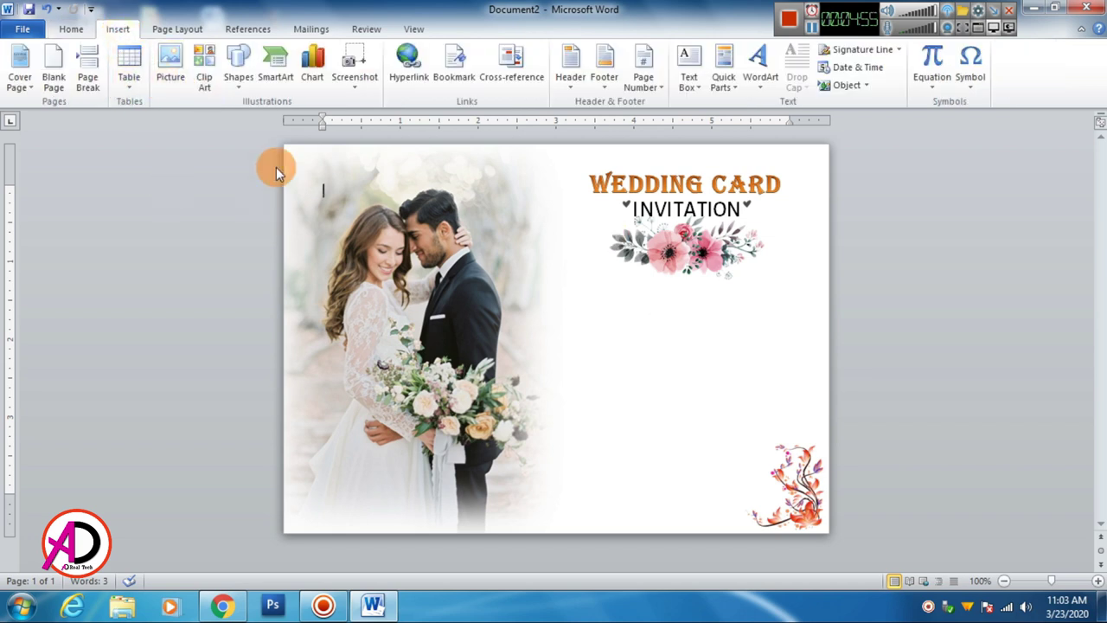
click(764, 79)
click(773, 164)
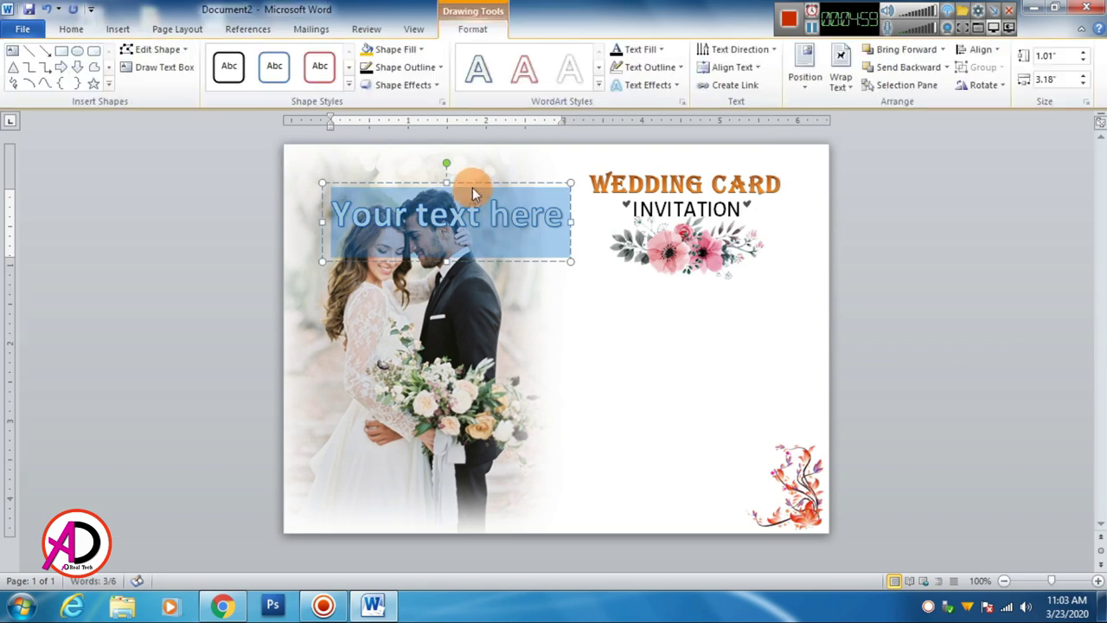
drag(471, 181, 577, 302)
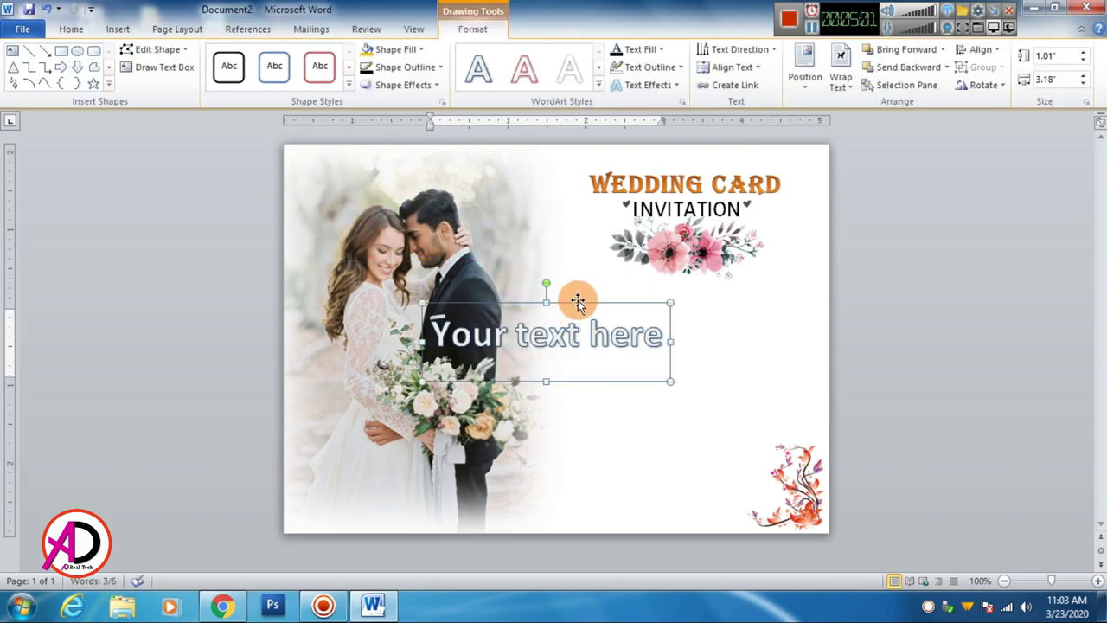
key(Delete)
click(128, 30)
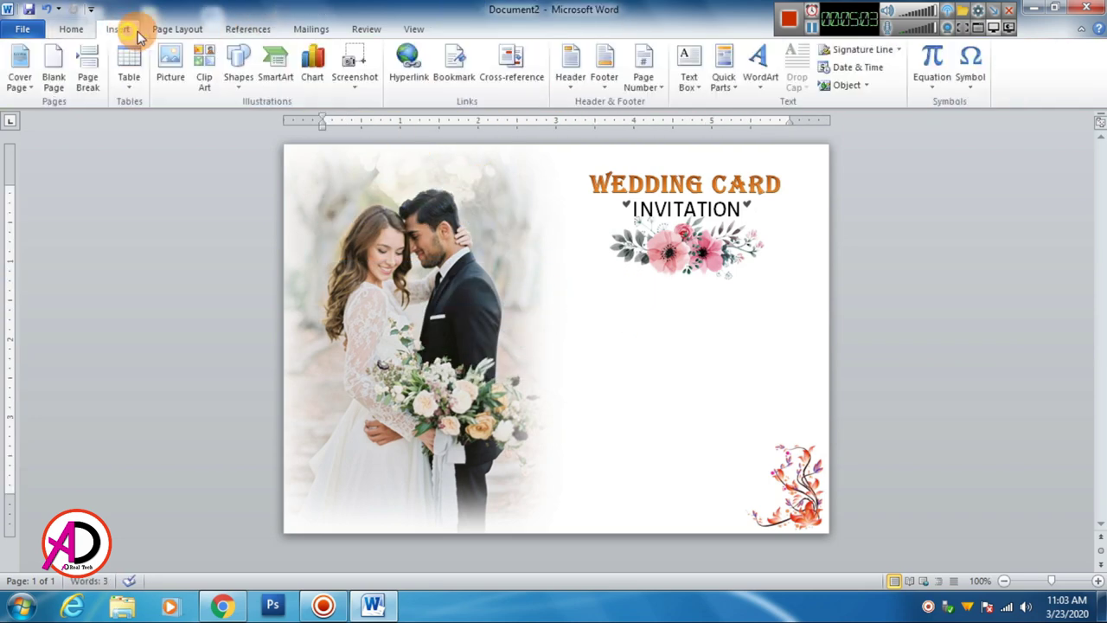
Draw a text box below the flowers and centre its text
click(239, 63)
click(226, 115)
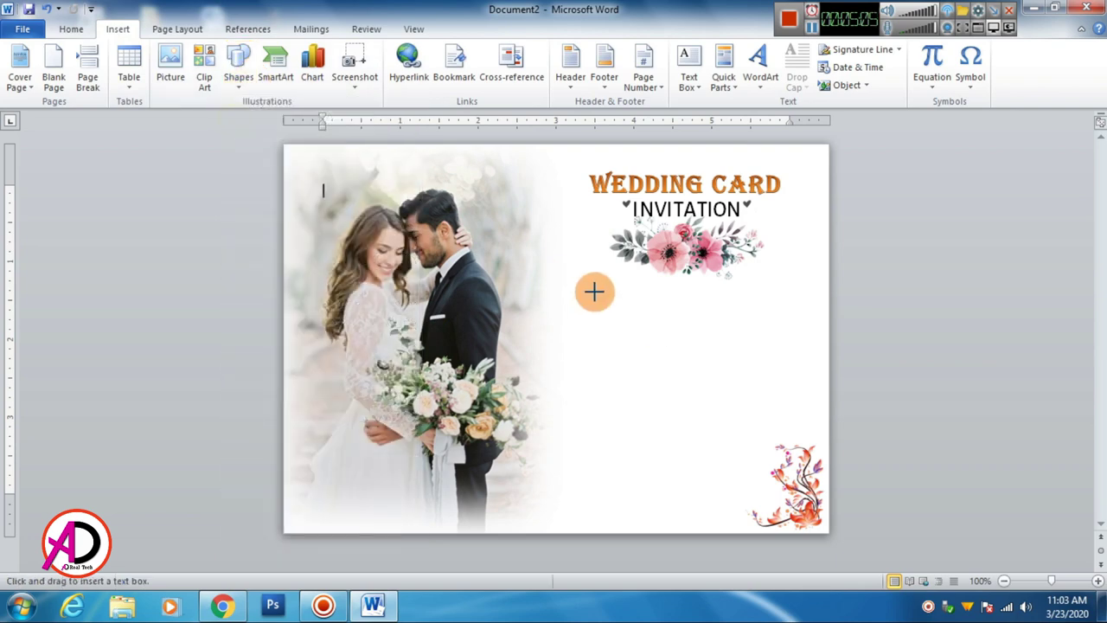
drag(593, 292, 798, 512)
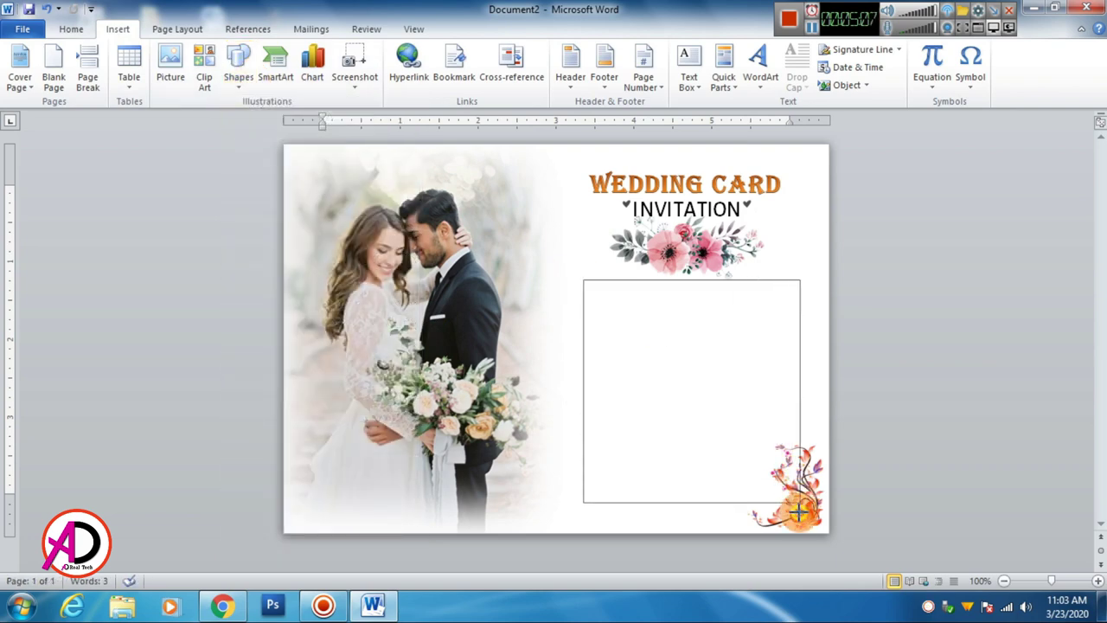
drag(798, 512, 807, 517)
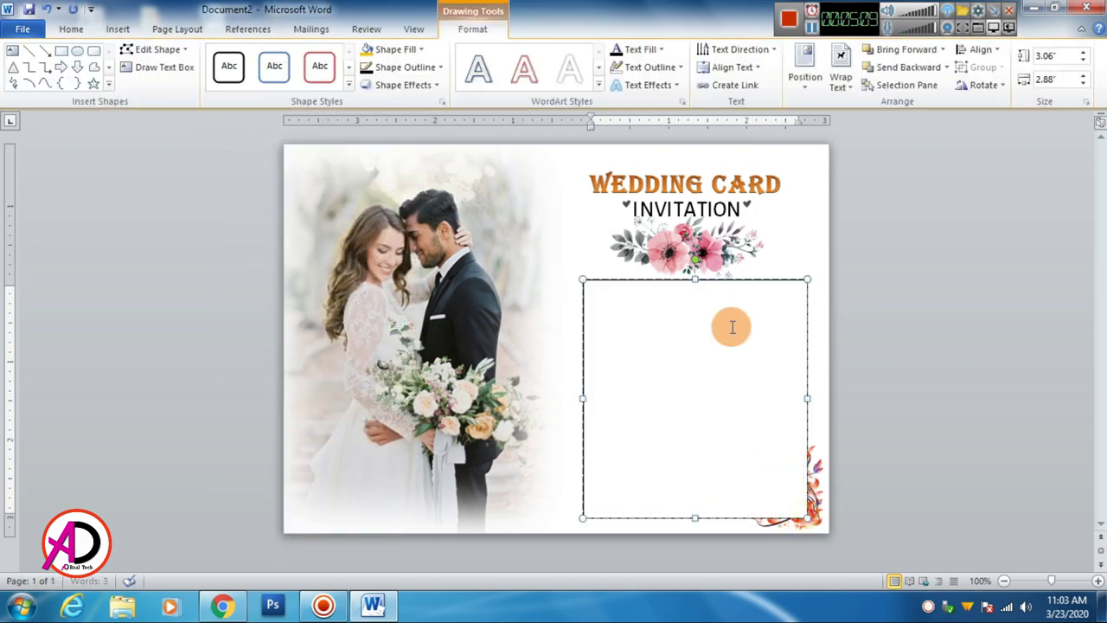
click(732, 327)
click(71, 28)
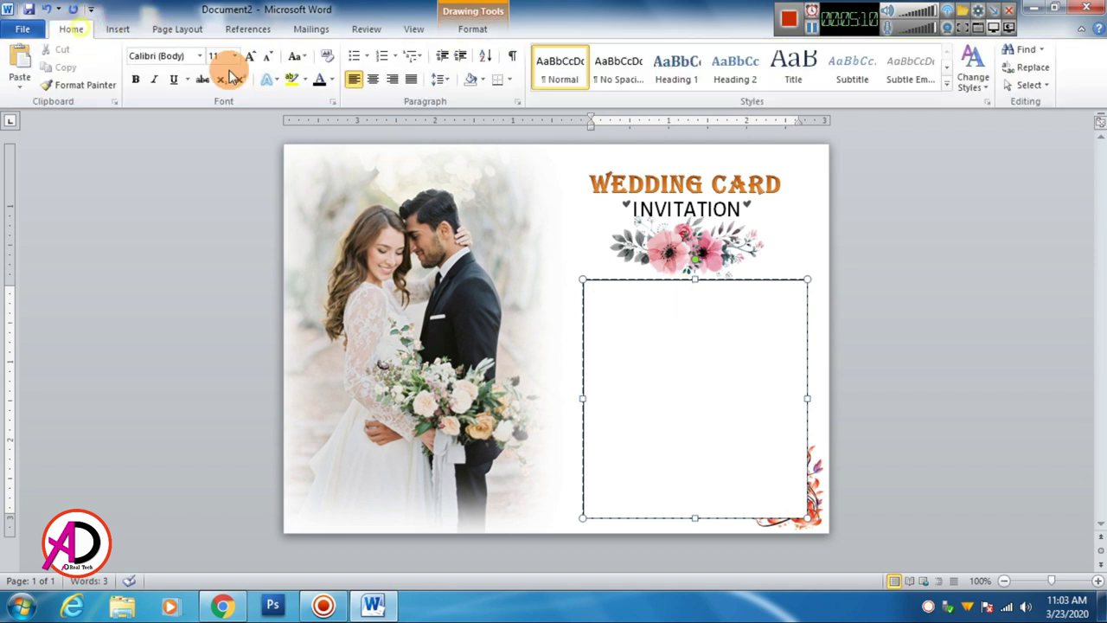
click(373, 79)
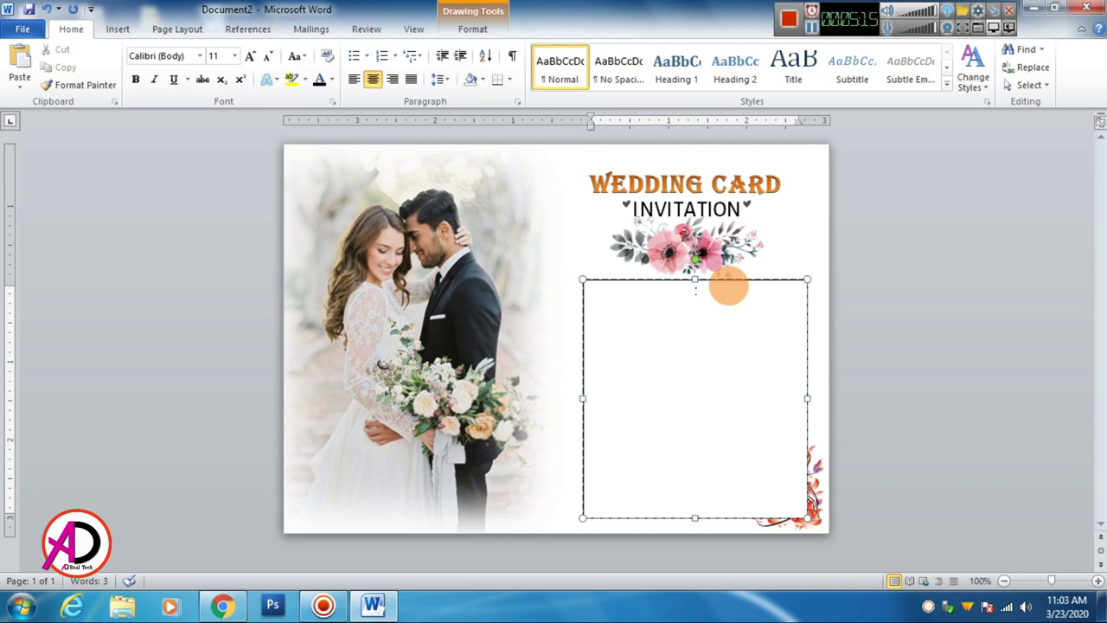
Type the 'ON MARCH 28 2020' line and give it the No Spacing style, centred
text(CH )
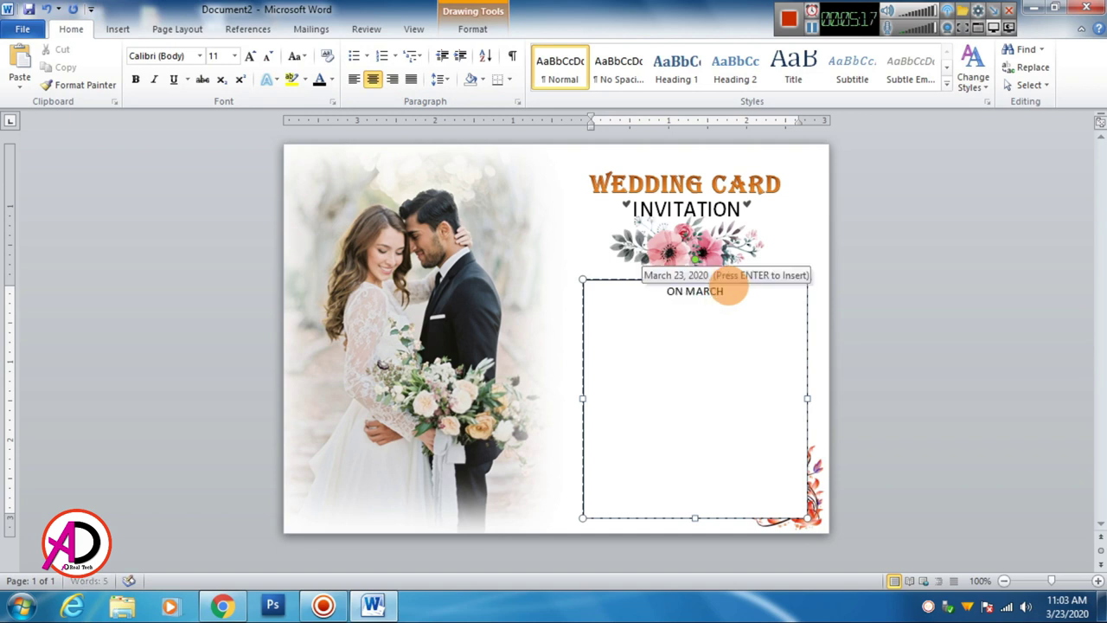
text(2)
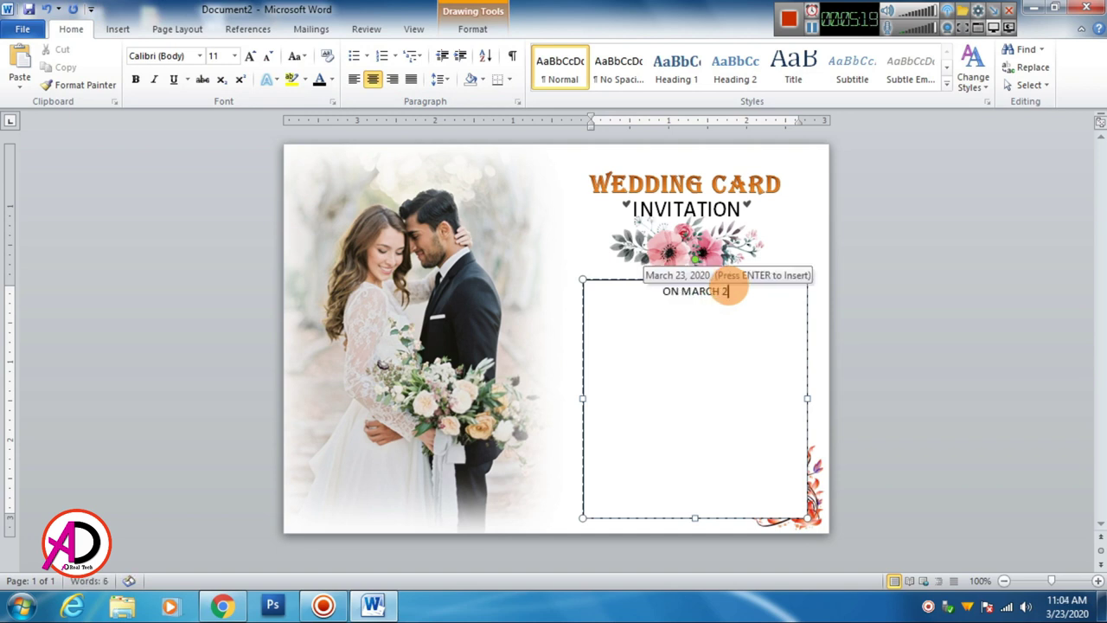
text(8 )
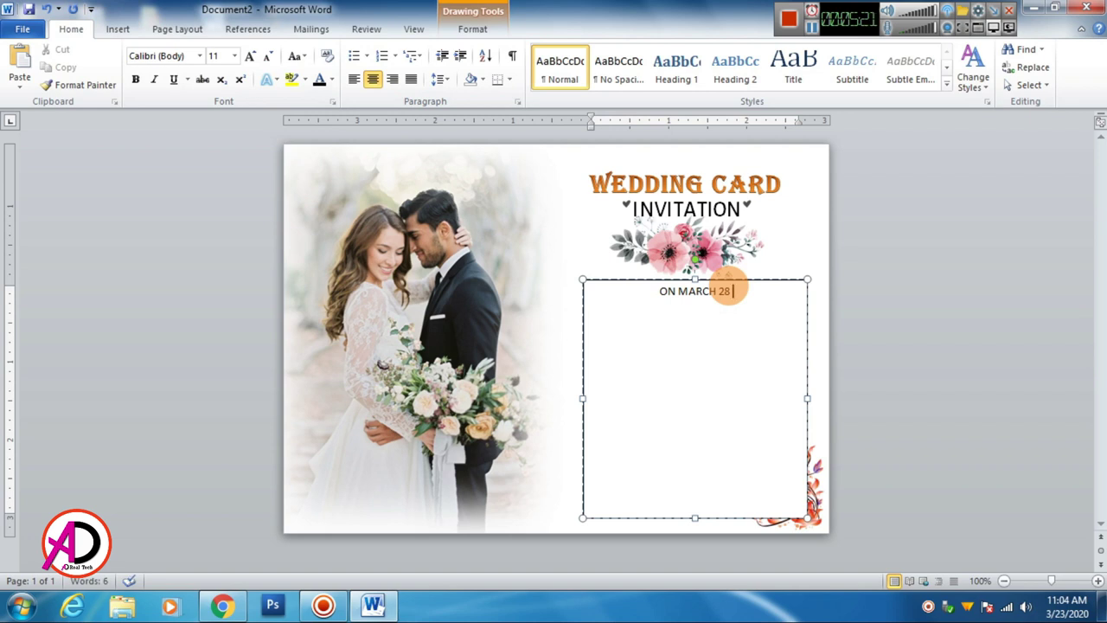
text(2020)
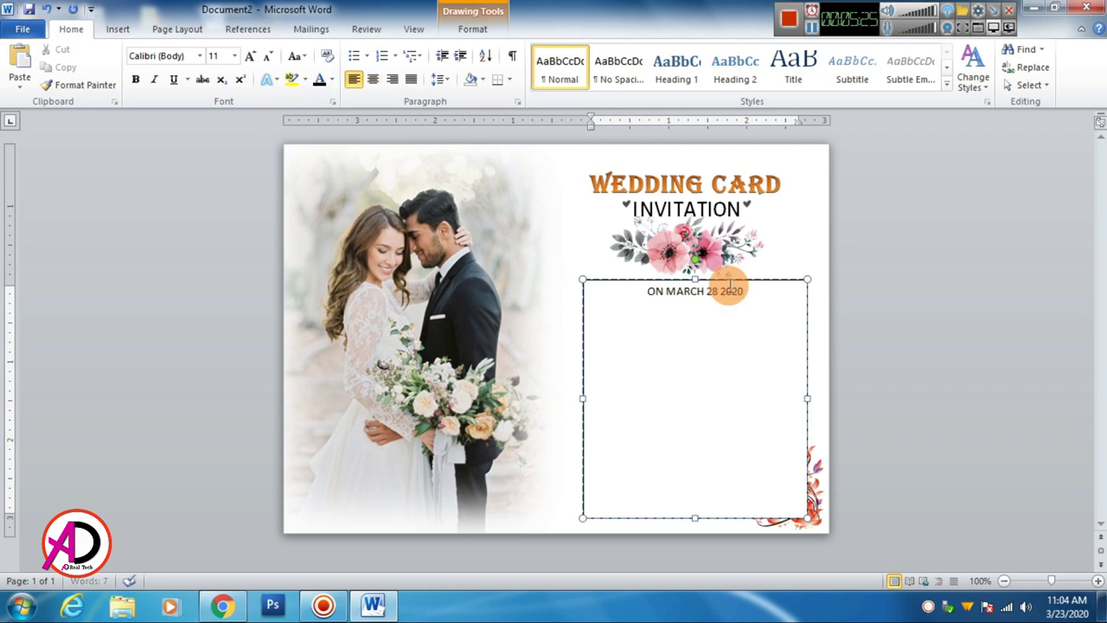
click(761, 291)
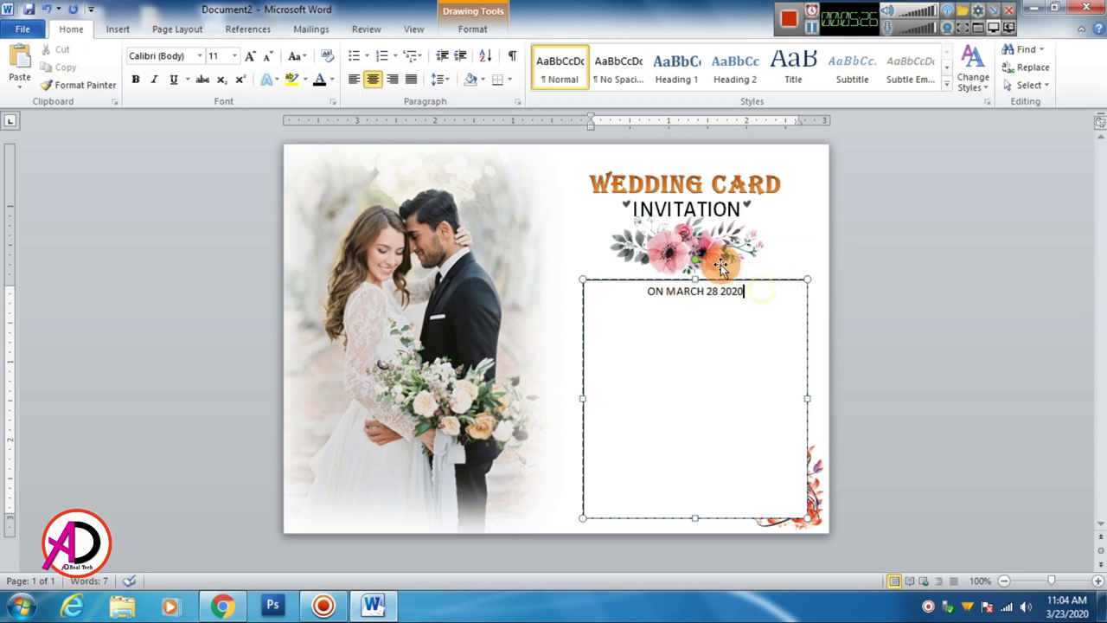
click(617, 67)
click(374, 78)
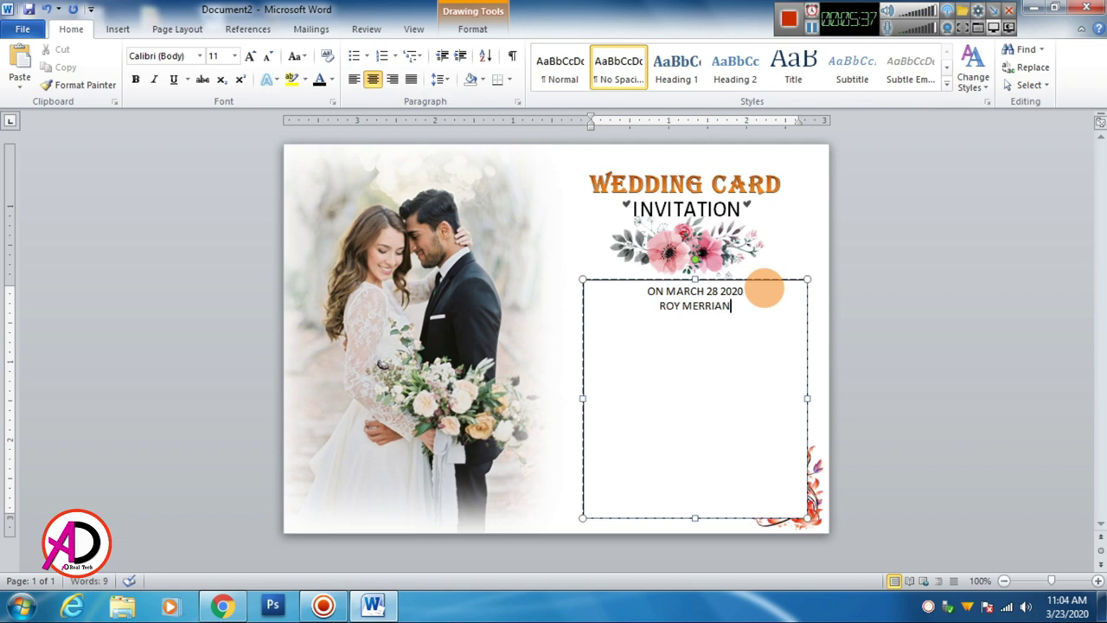
Add the couple's names and the 'BECAME HUSBAND AND WIFE' line, fixing a surname typo
key(BackSpace)
key(BackSpace)
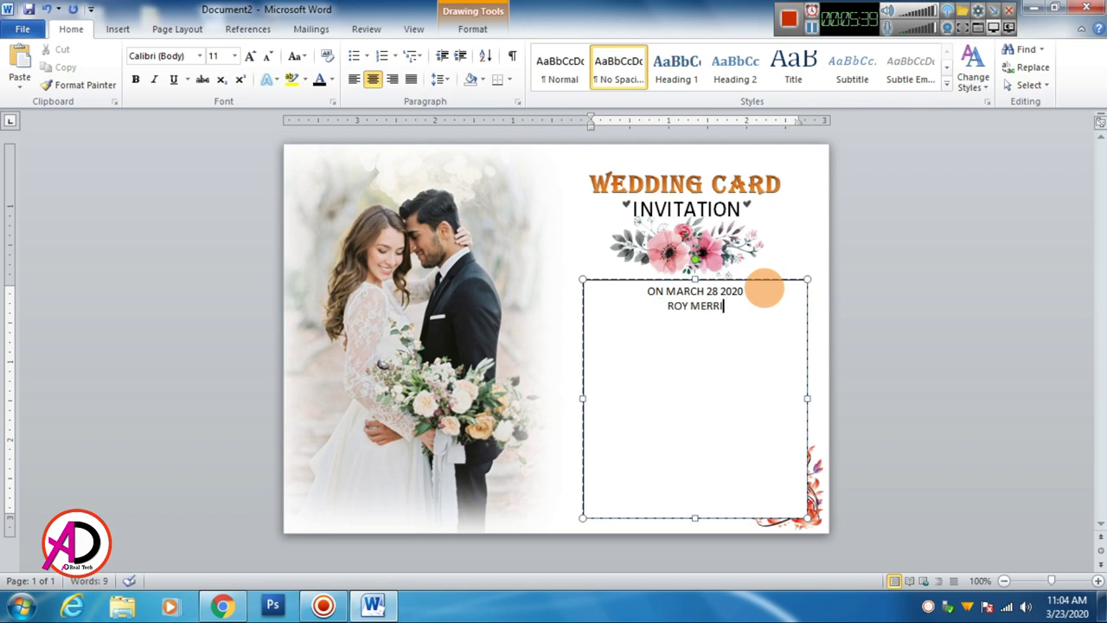
text(AN)
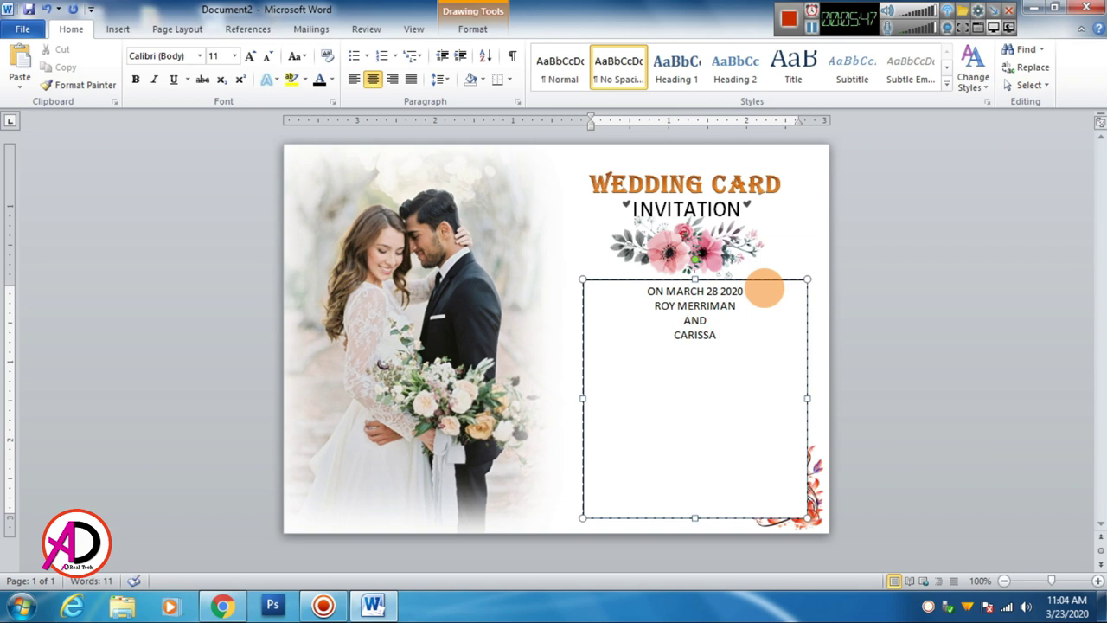
text(CCL)
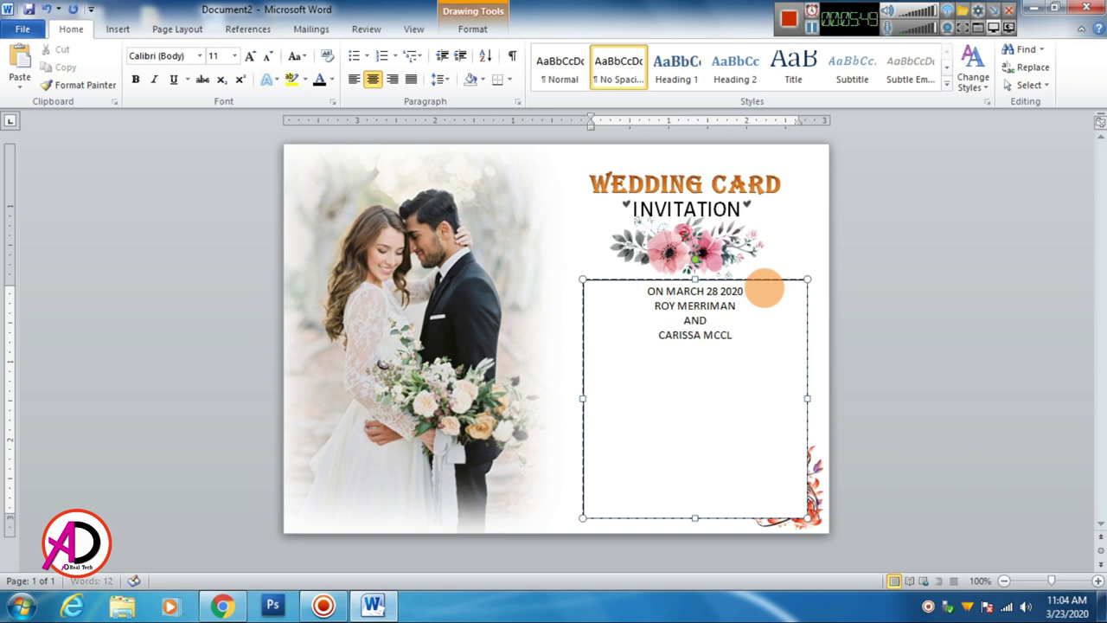
text(ELLAN)
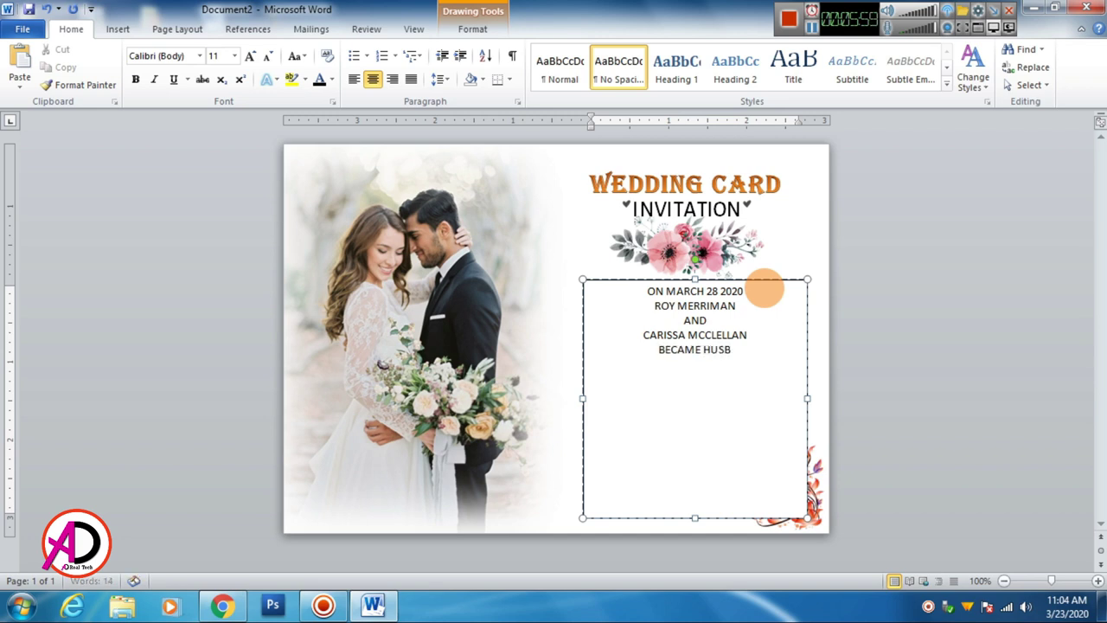
text(AND AND)
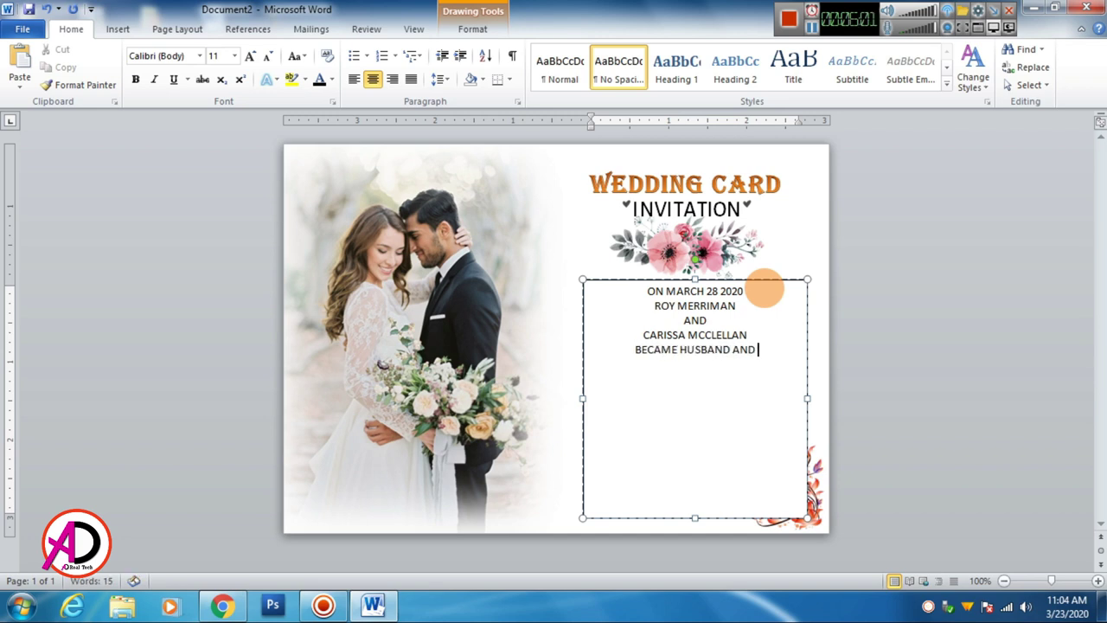
text(WIFE)
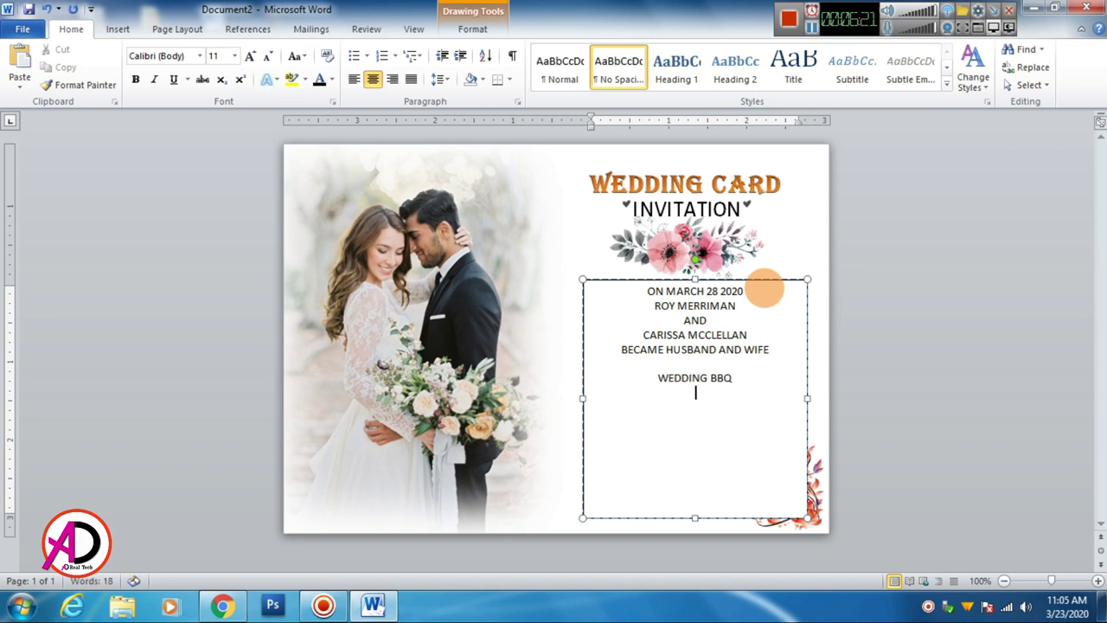
text(SAT)
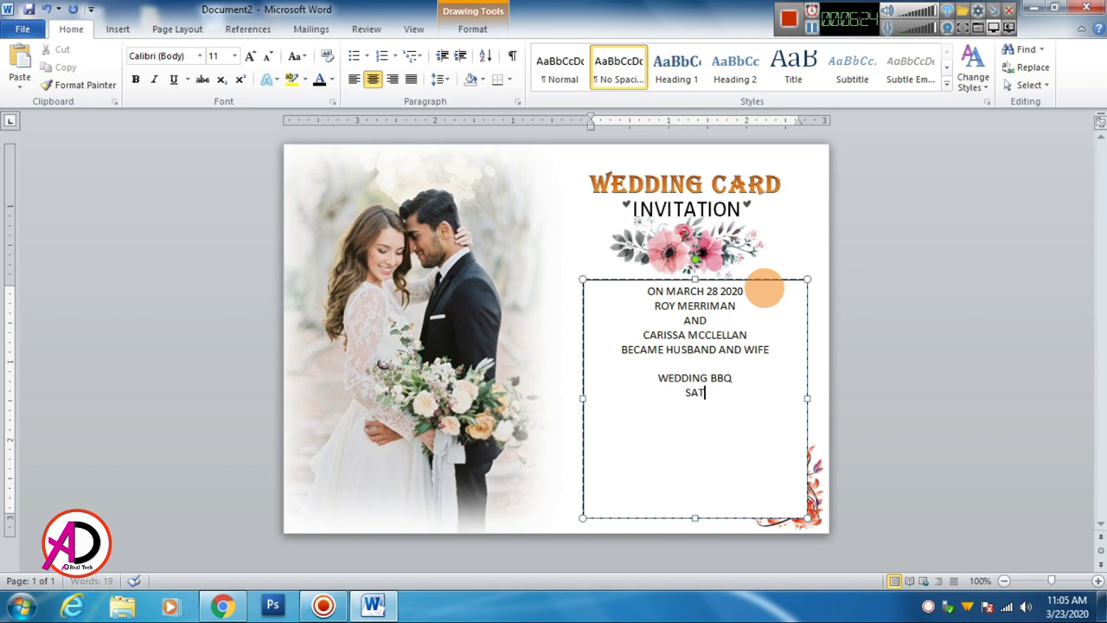
Add the 'SATURDAY, MAY 3, 2020' line and a 4:00 time line
text(UR)
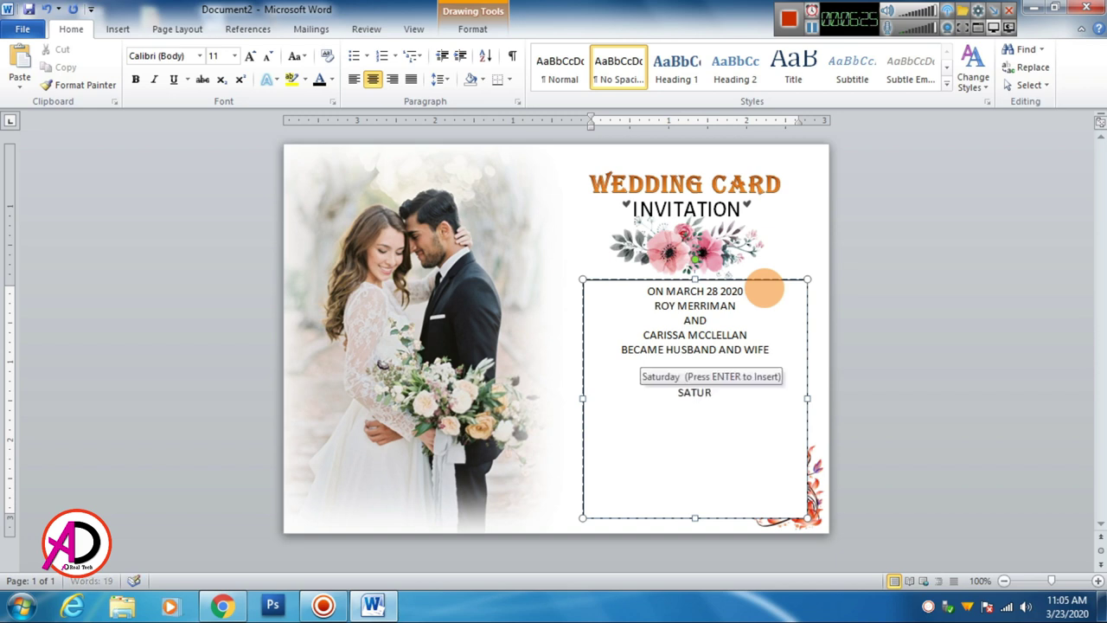
key(Return)
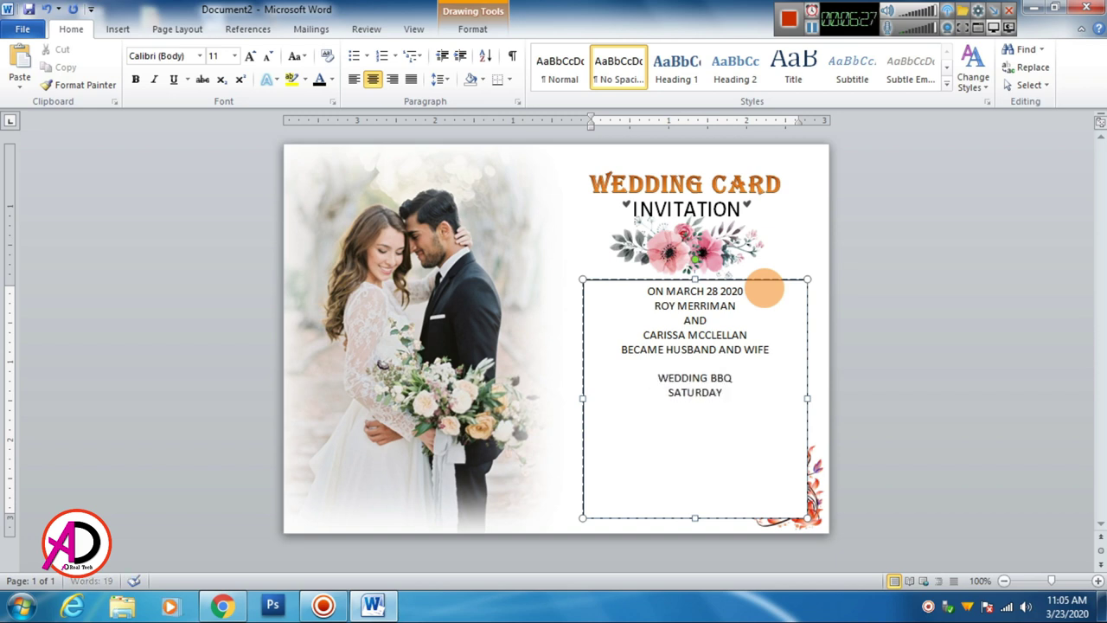
text(MAY )
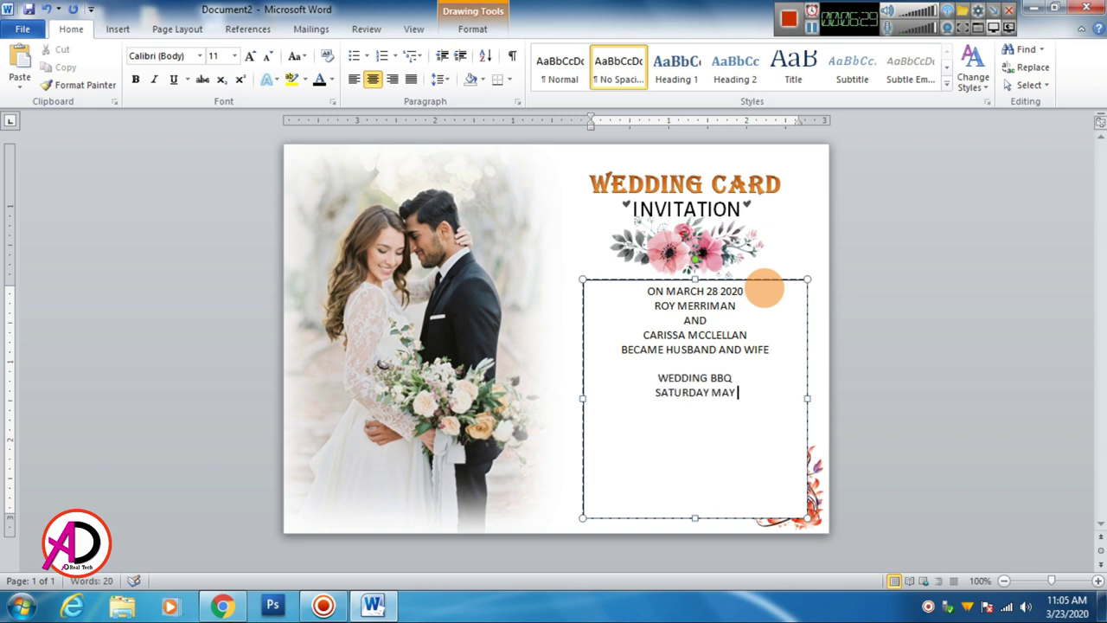
text(3)
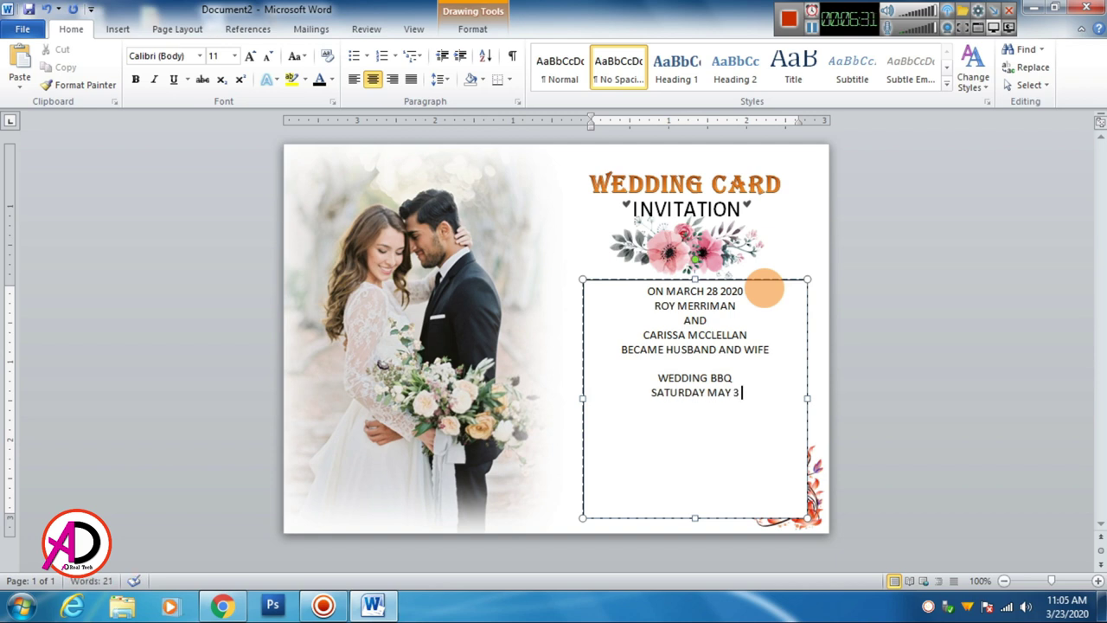
text( 2020)
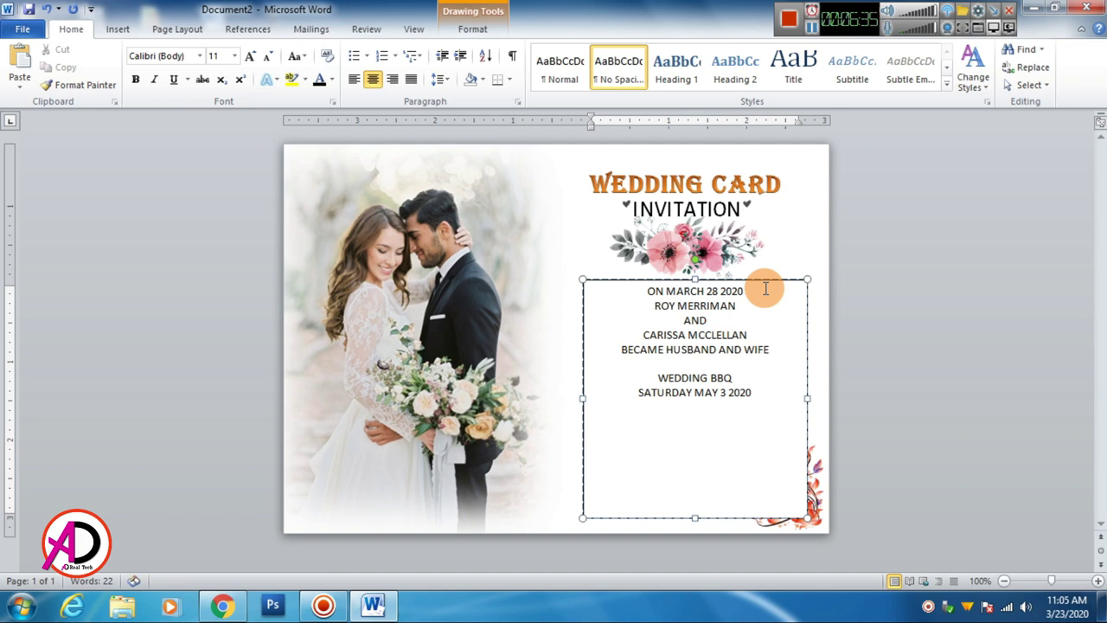
text(,)
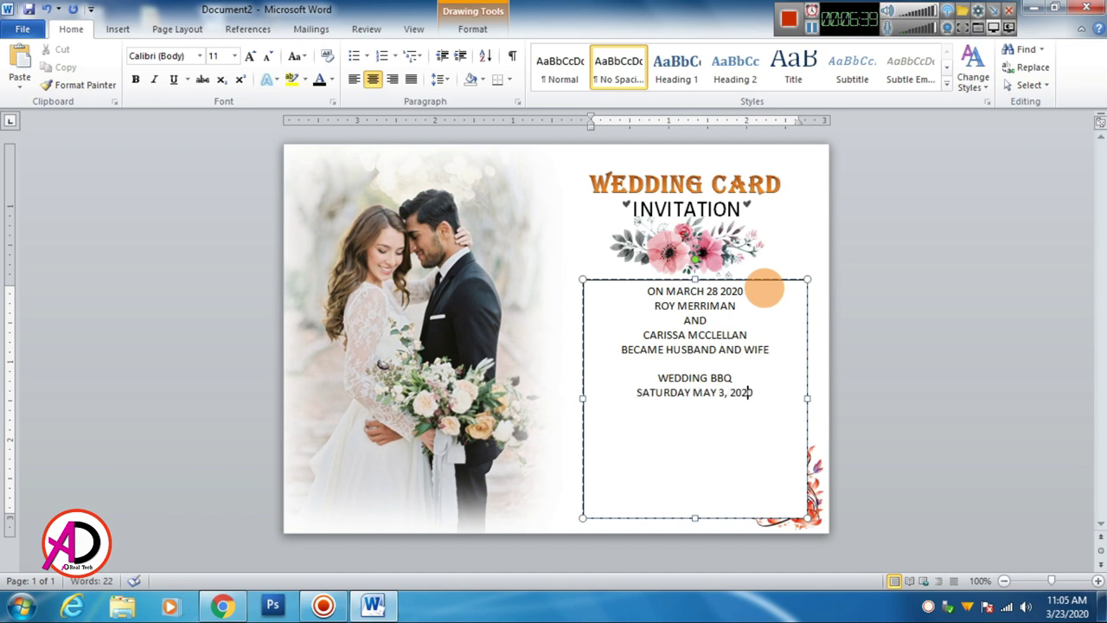
key(Return)
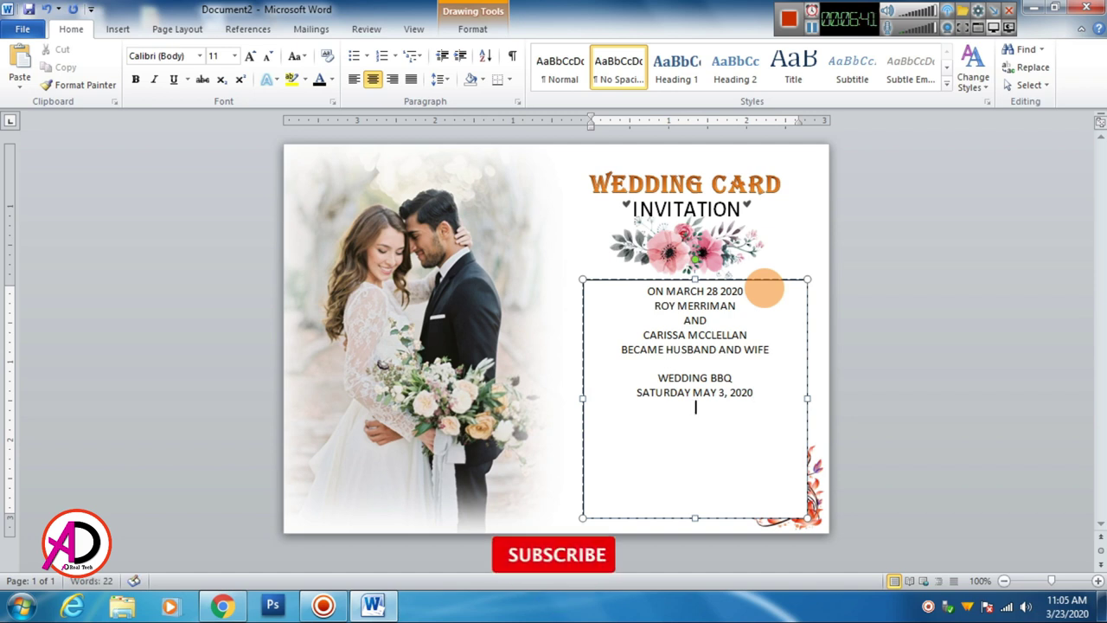
text(4)
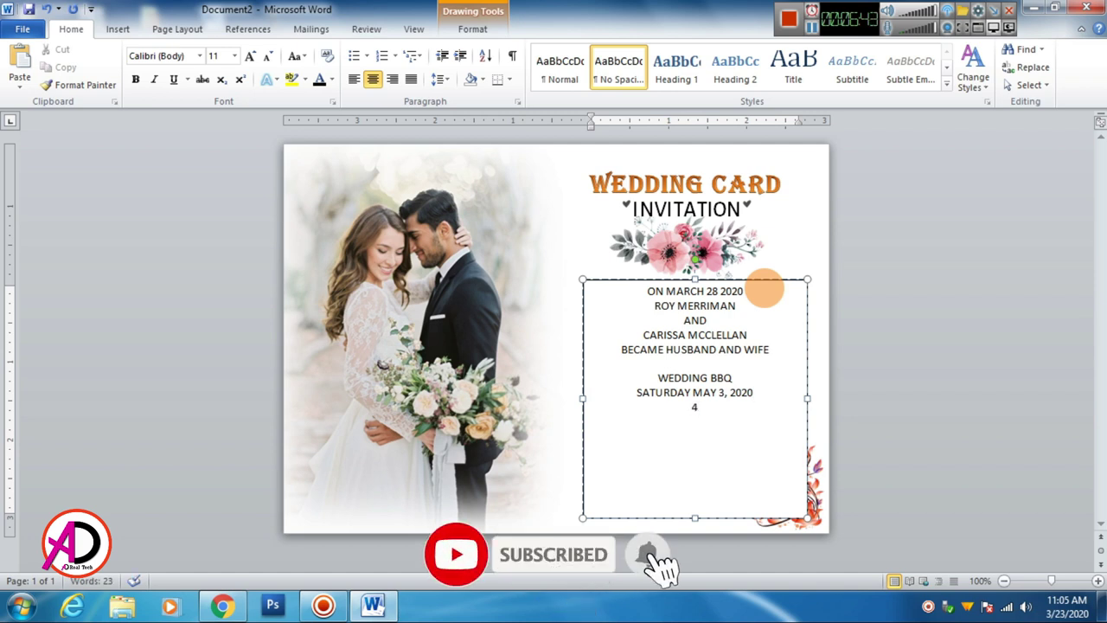
text(:00 p)
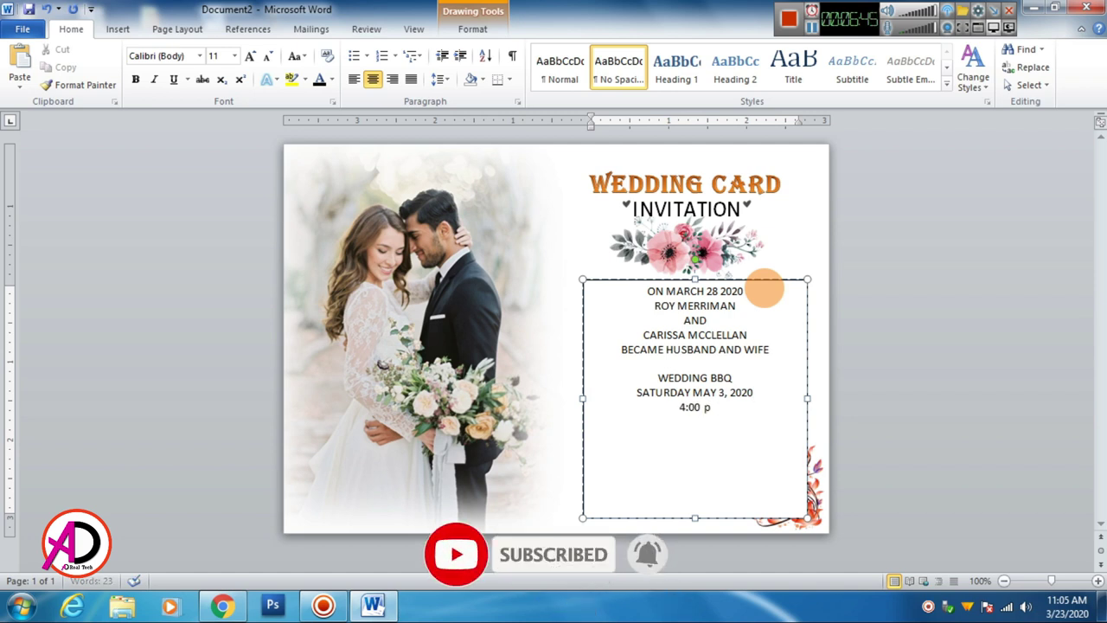
key(BackSpace)
key(BackSpace)
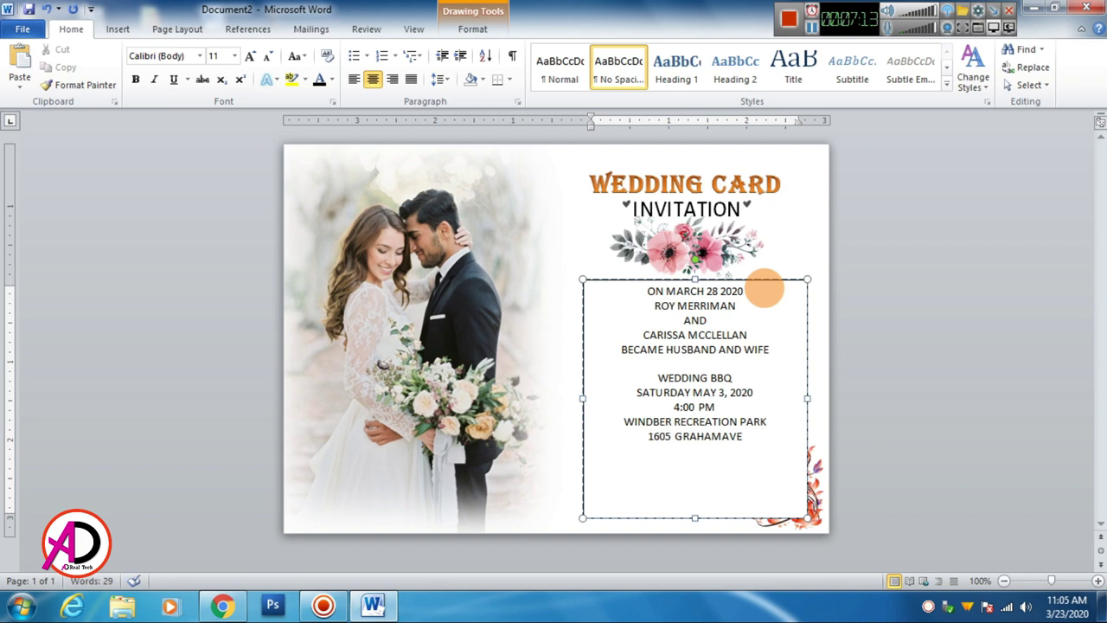
Type the rest of the venue's street address and its ZIP code
text(ER)
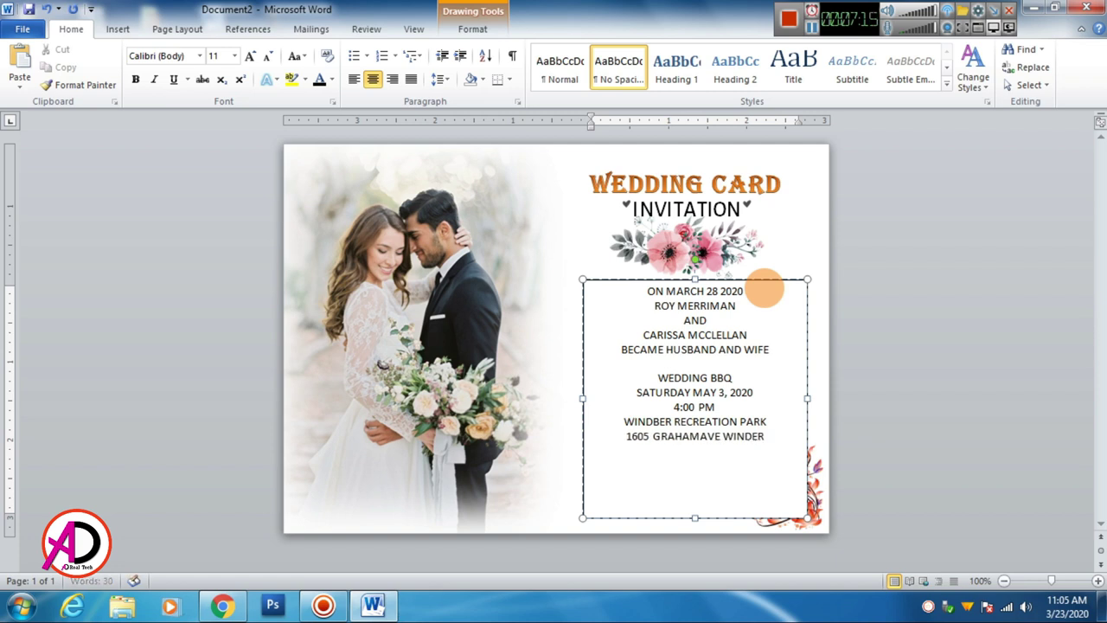
text( PA15)
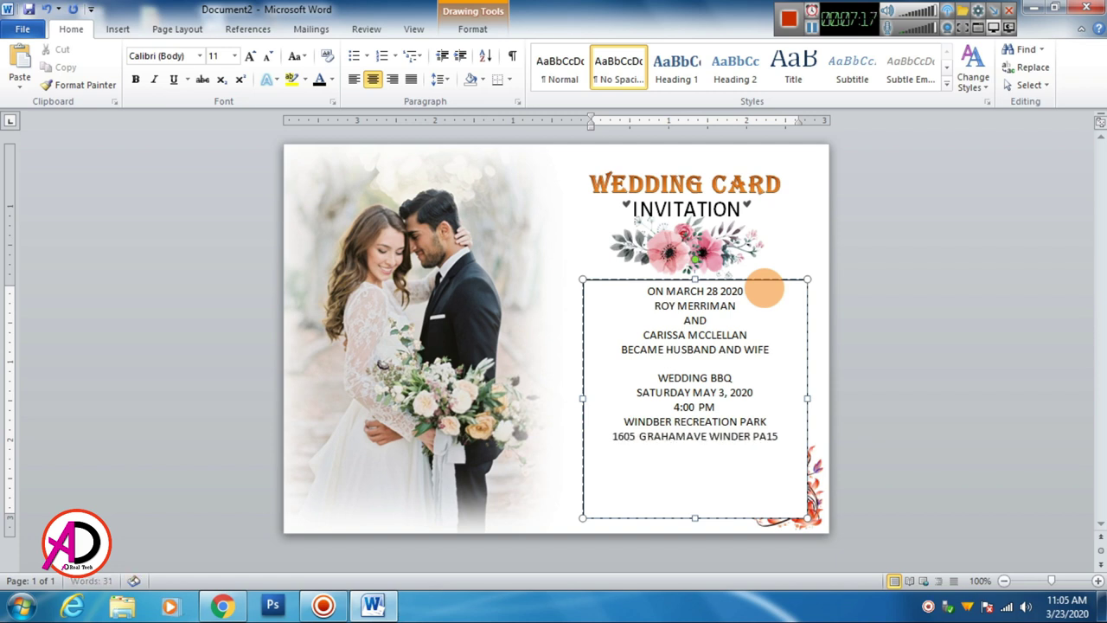
text(963)
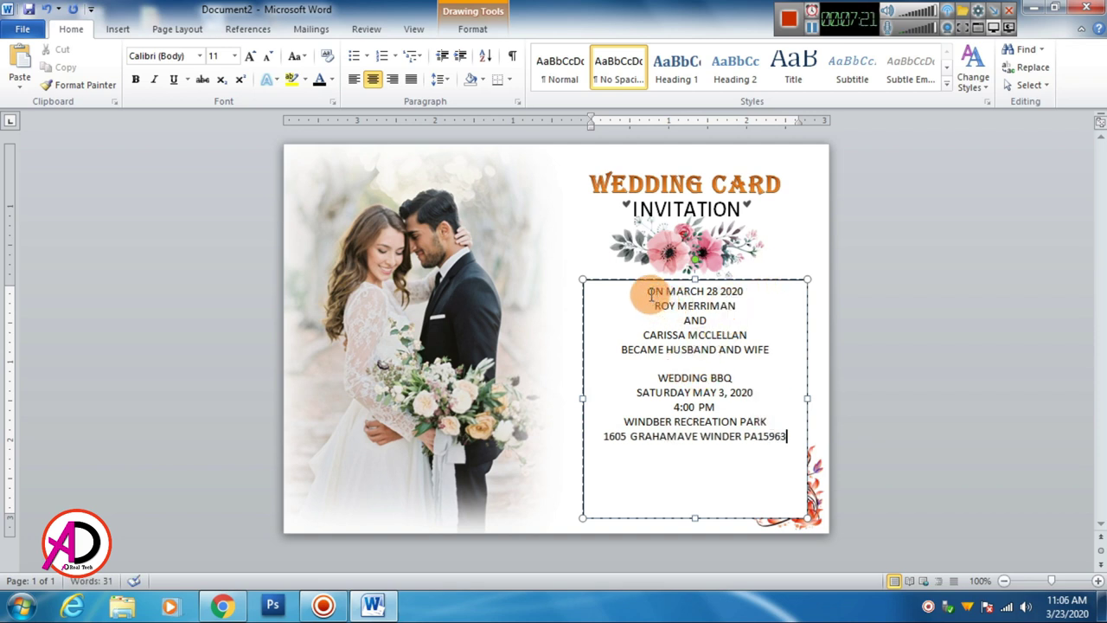
Grow the groom's and bride's name lines, bringing the bride's name to 16 pt
drag(654, 305, 747, 305)
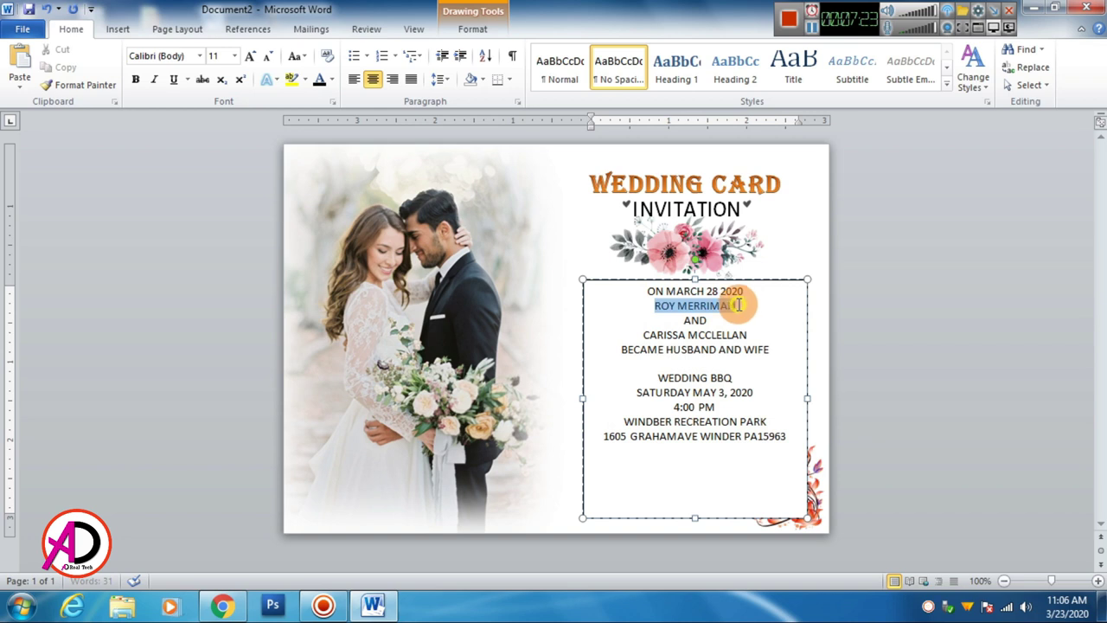
click(250, 57)
click(250, 57)
click(250, 57)
click(250, 57)
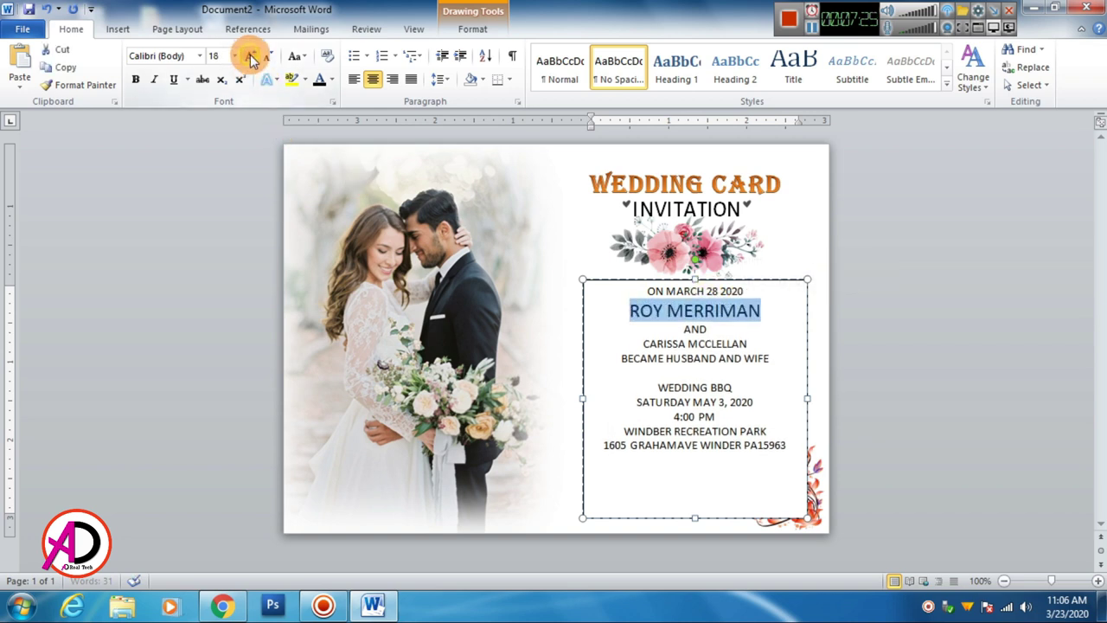
click(267, 55)
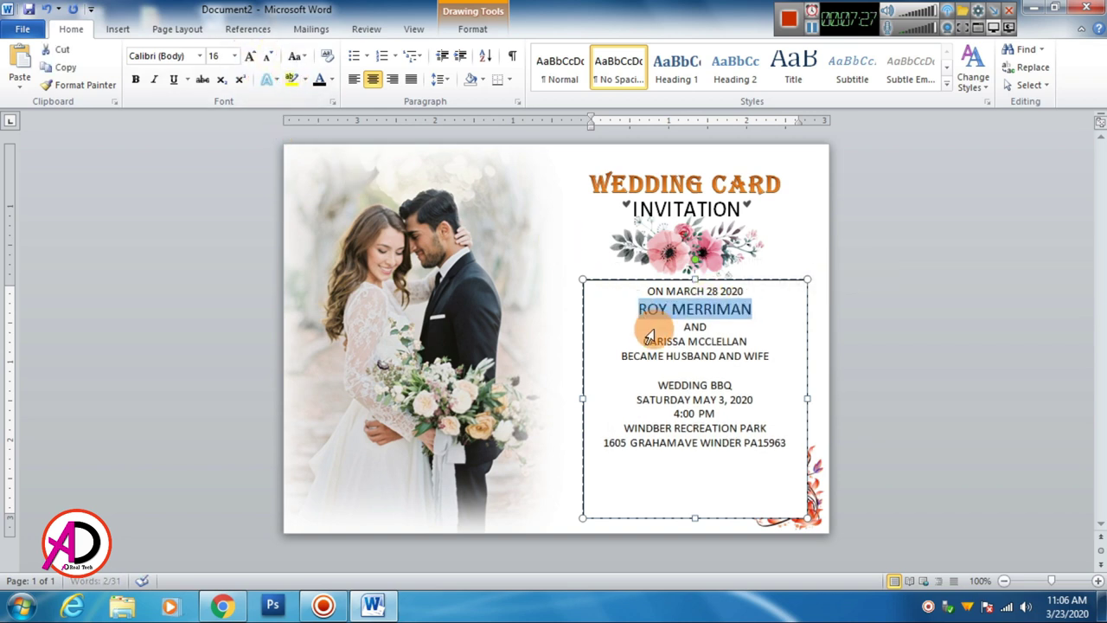
drag(642, 341, 756, 342)
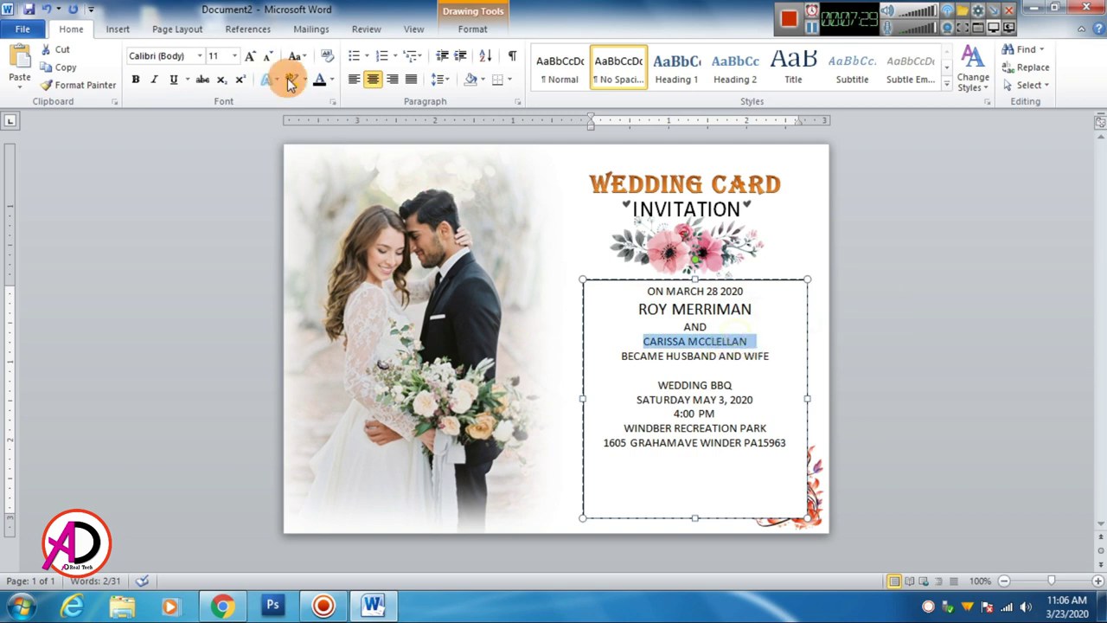
click(250, 58)
click(250, 57)
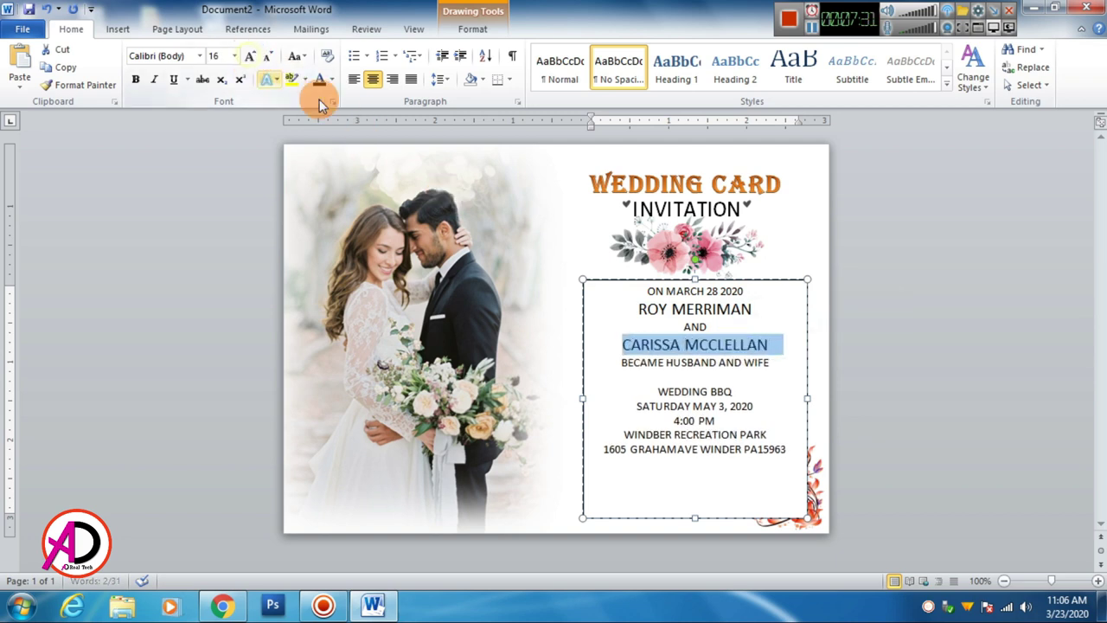
click(637, 371)
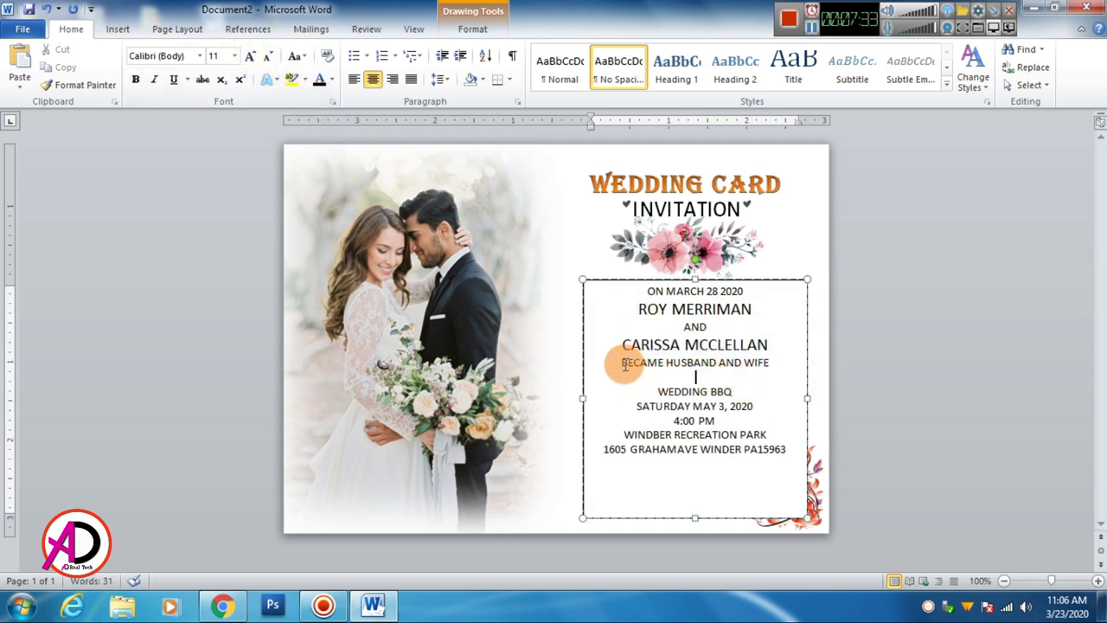
Grow both name lines one more step to 18 pt
drag(638, 308, 765, 310)
click(249, 57)
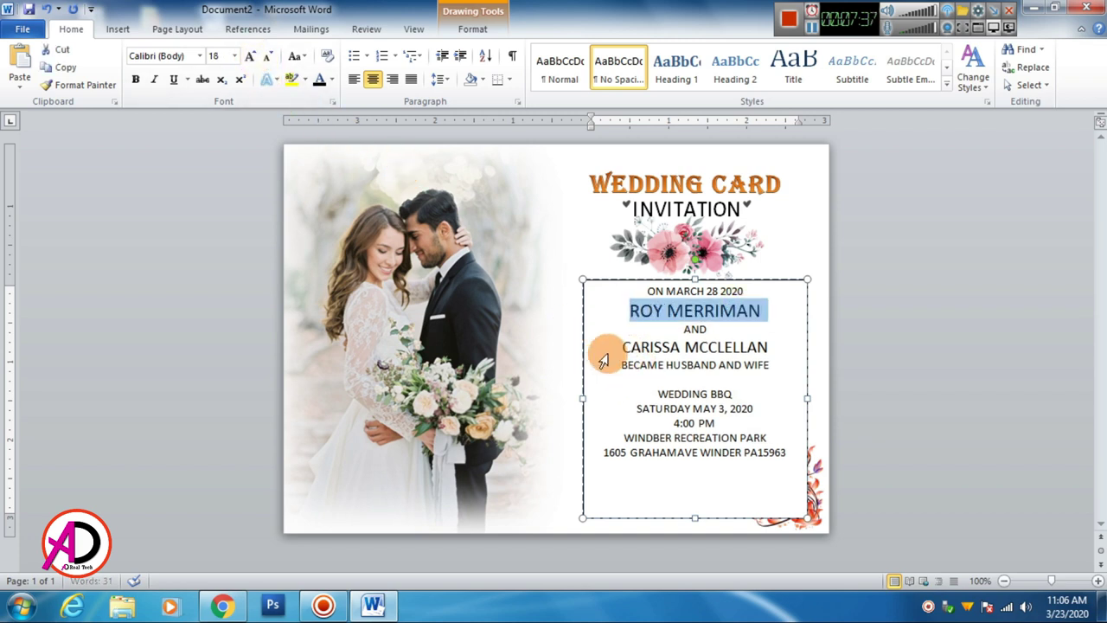
drag(621, 346, 779, 346)
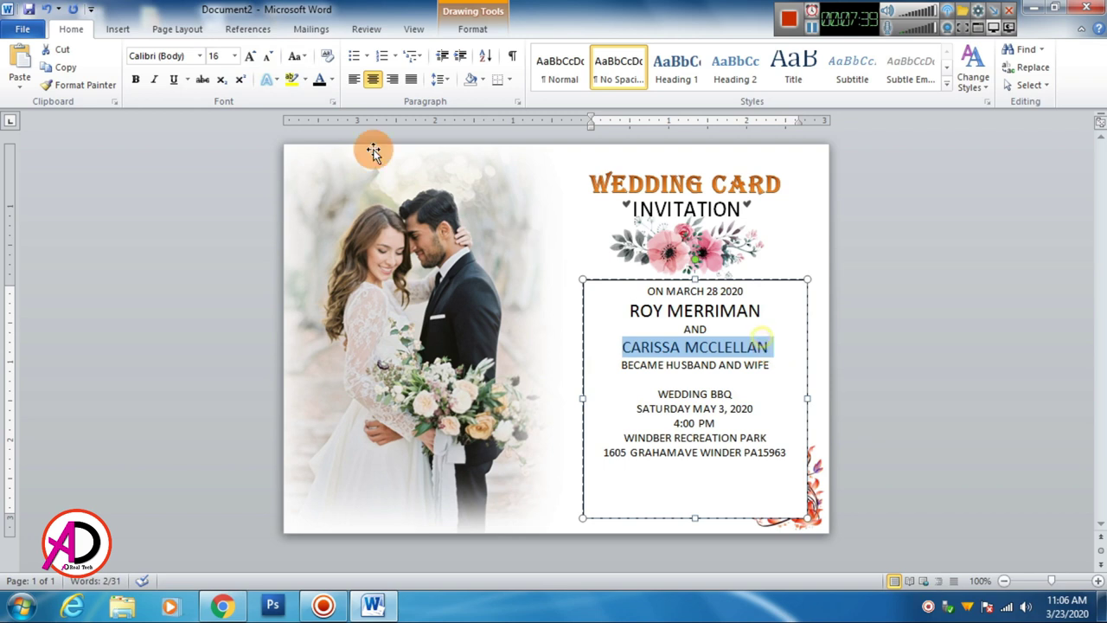
click(250, 57)
drag(630, 311, 764, 311)
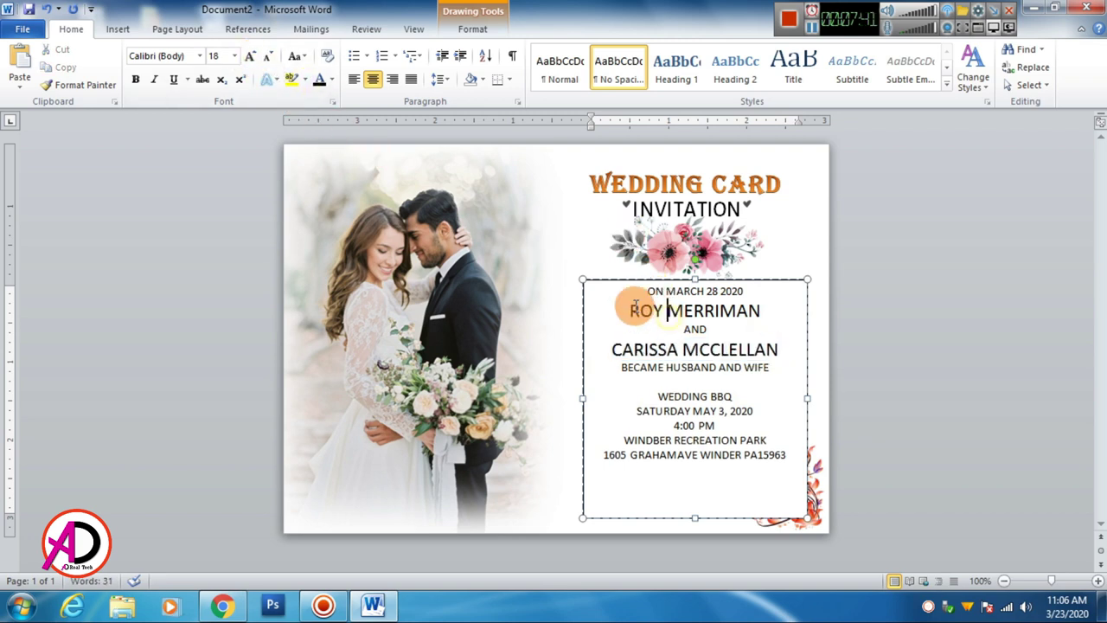
click(200, 57)
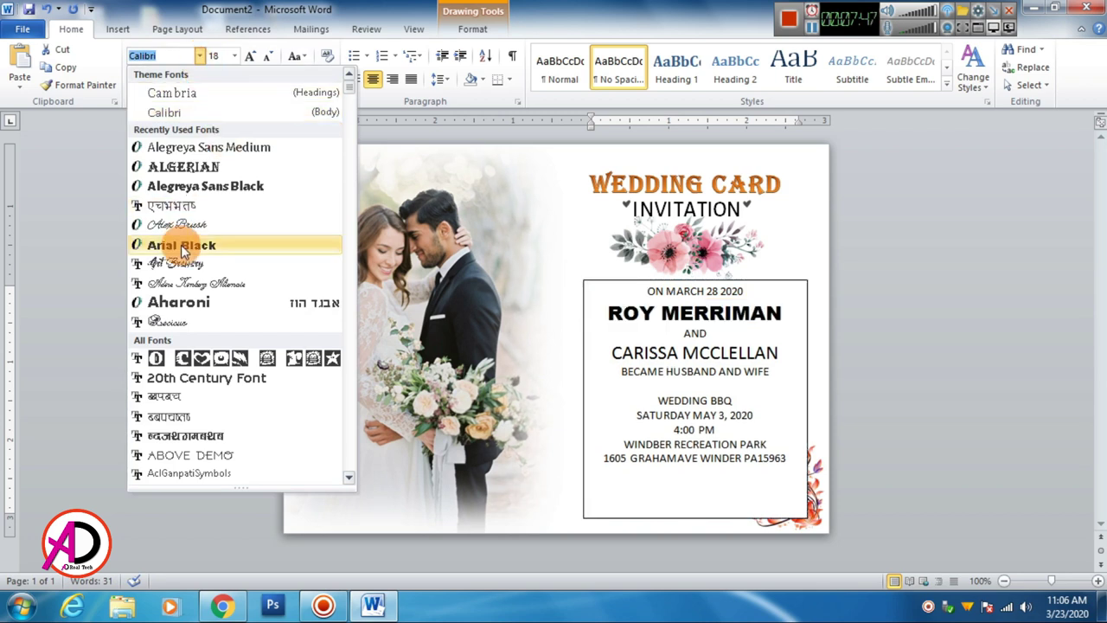
Set both name lines in Alegreya Sans Black
click(198, 191)
drag(612, 348, 784, 346)
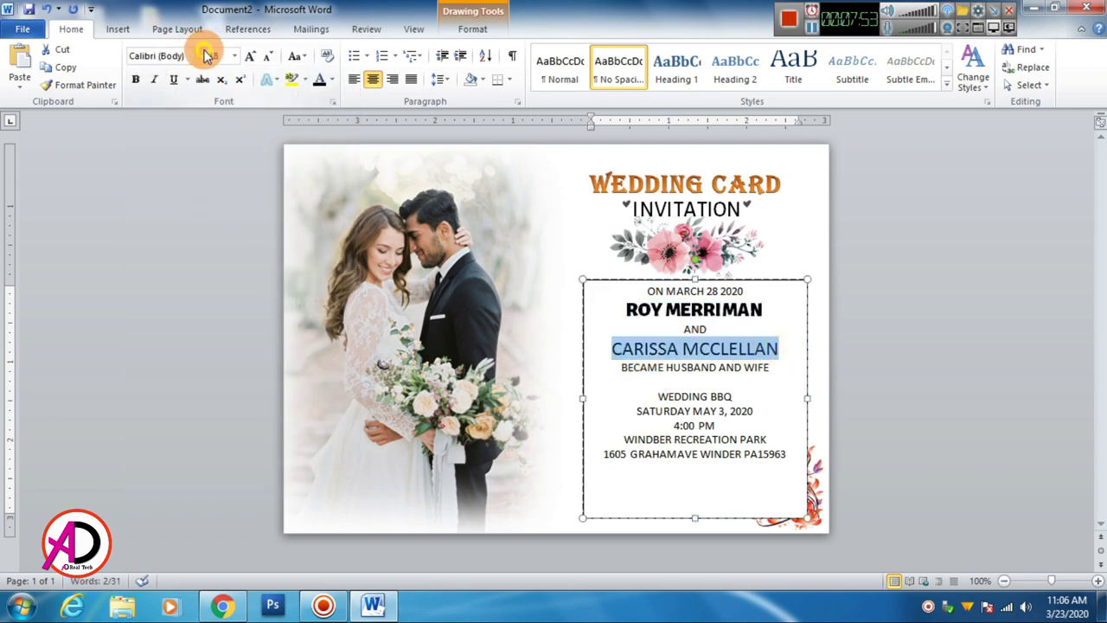
click(200, 55)
click(205, 149)
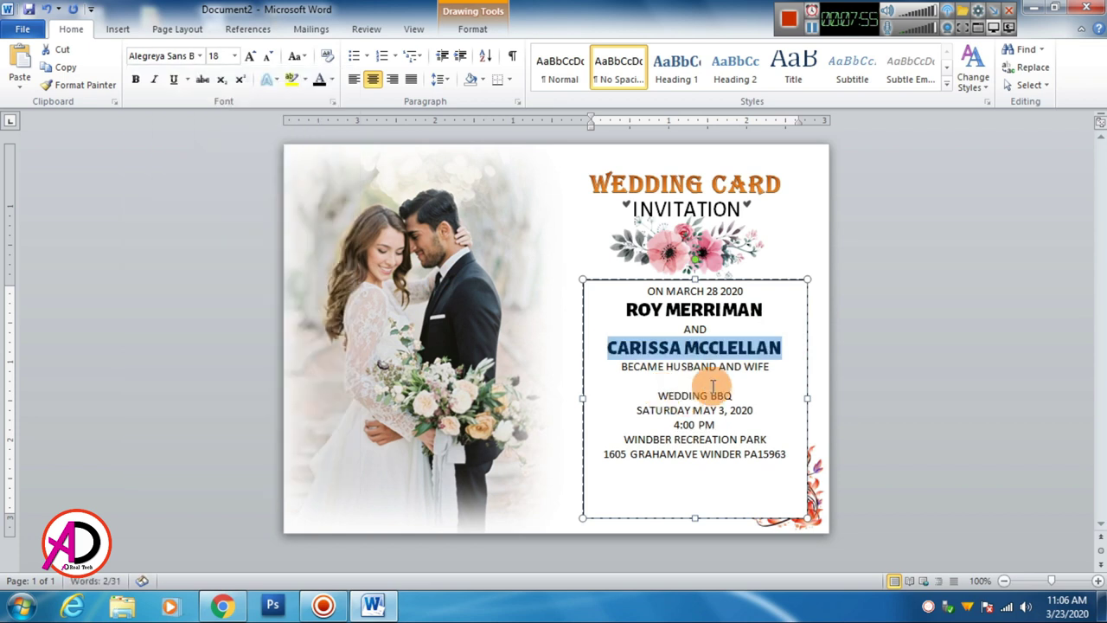
click(705, 385)
Make the BECAME HUSBAND AND WIFE line bold
drag(622, 366, 774, 372)
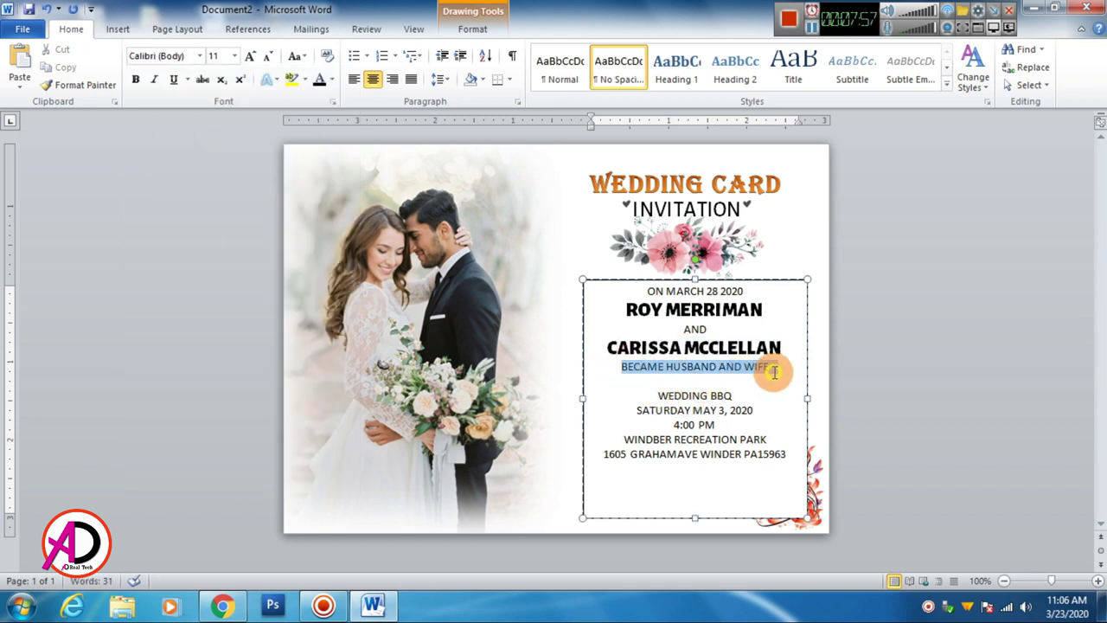
click(135, 79)
click(745, 408)
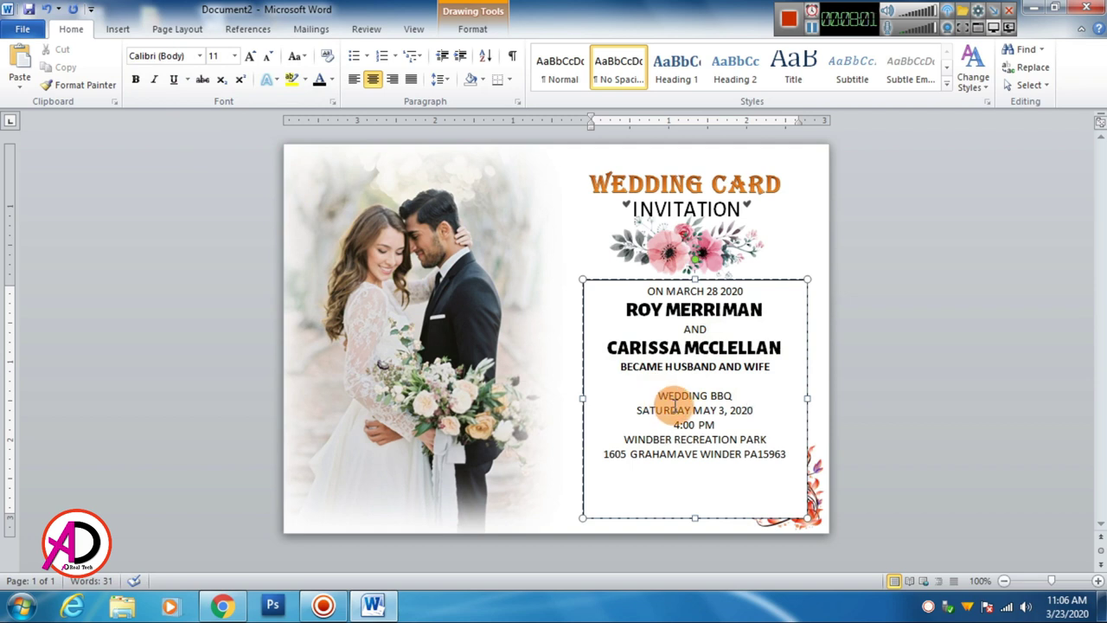
drag(659, 395, 740, 395)
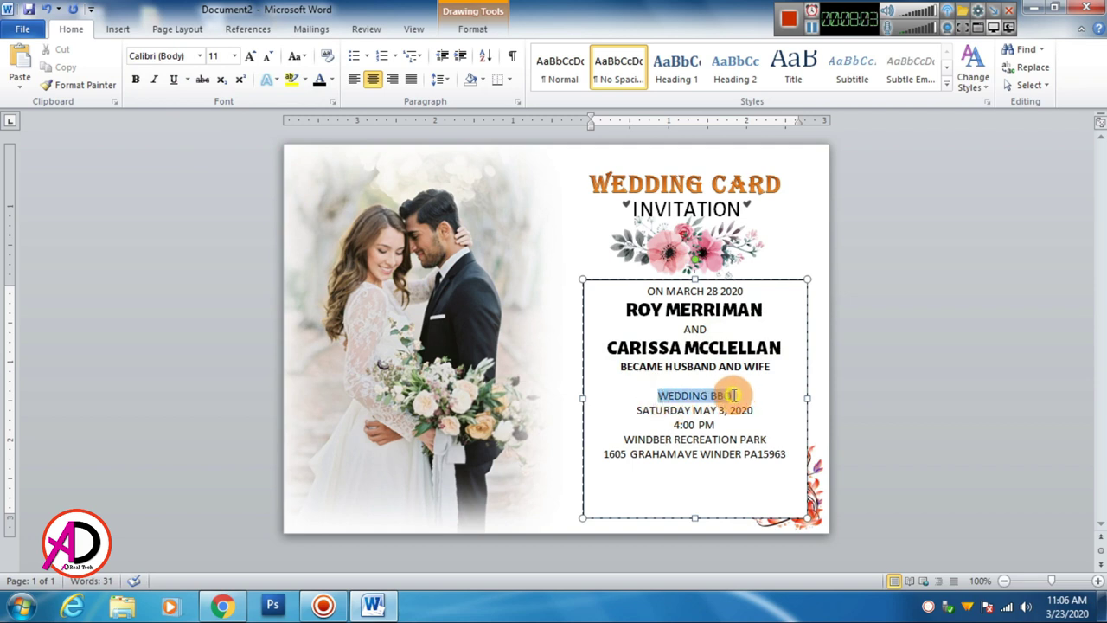
Apply Alegreya Sans SC Black to WEDDING BBQ and enlarge it to 18 pt
click(199, 56)
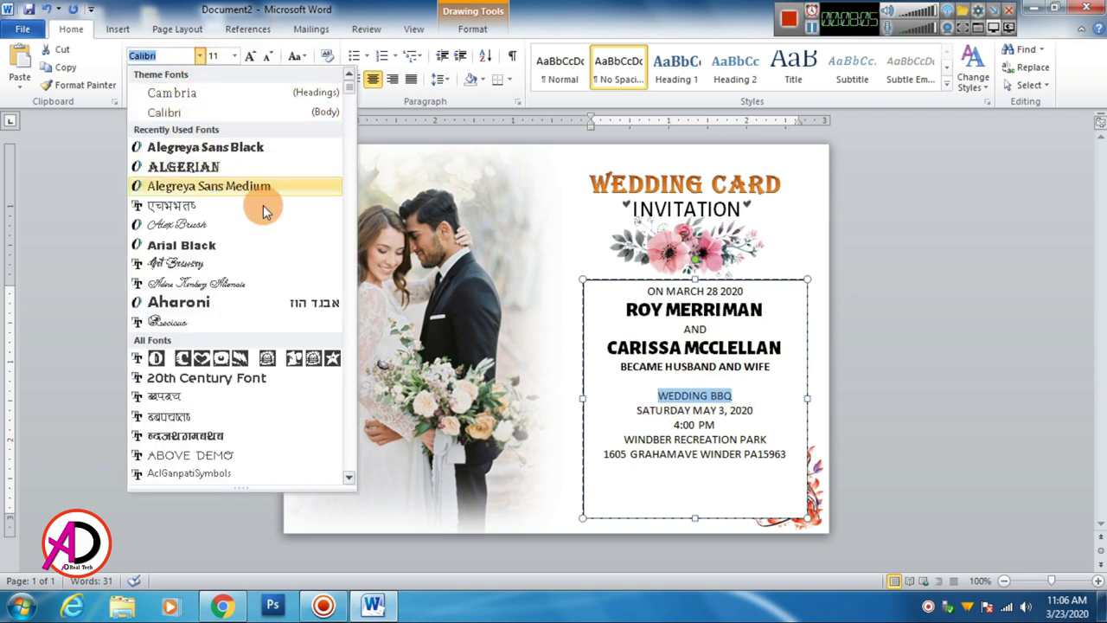
scroll(285, 363, down, 4)
scroll(289, 374, down, 5)
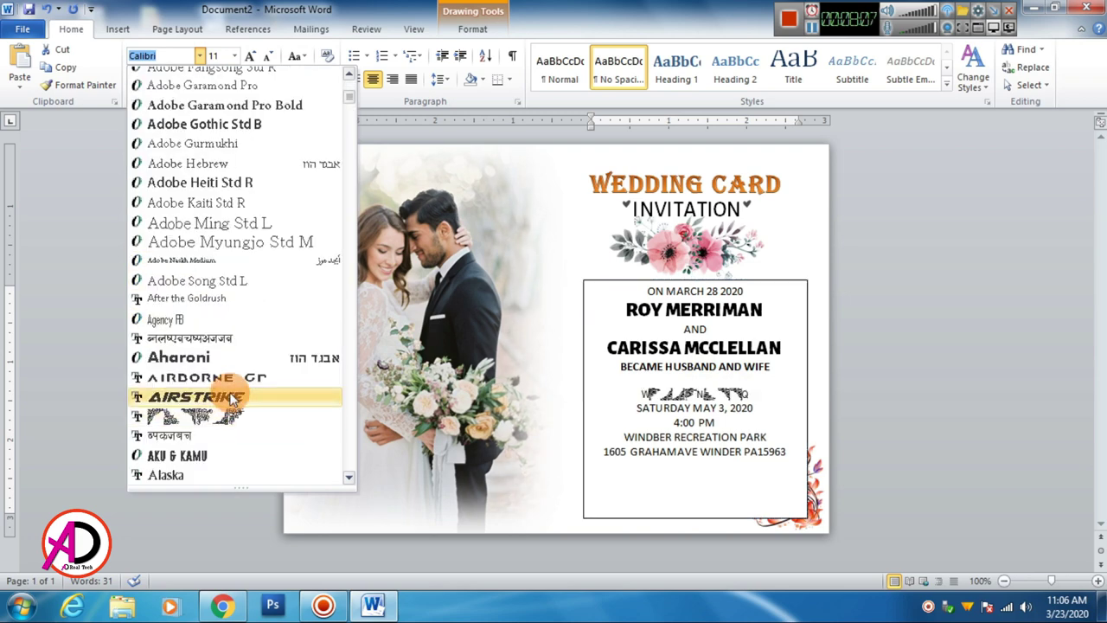
scroll(232, 396, down, 1)
scroll(230, 394, down, 3)
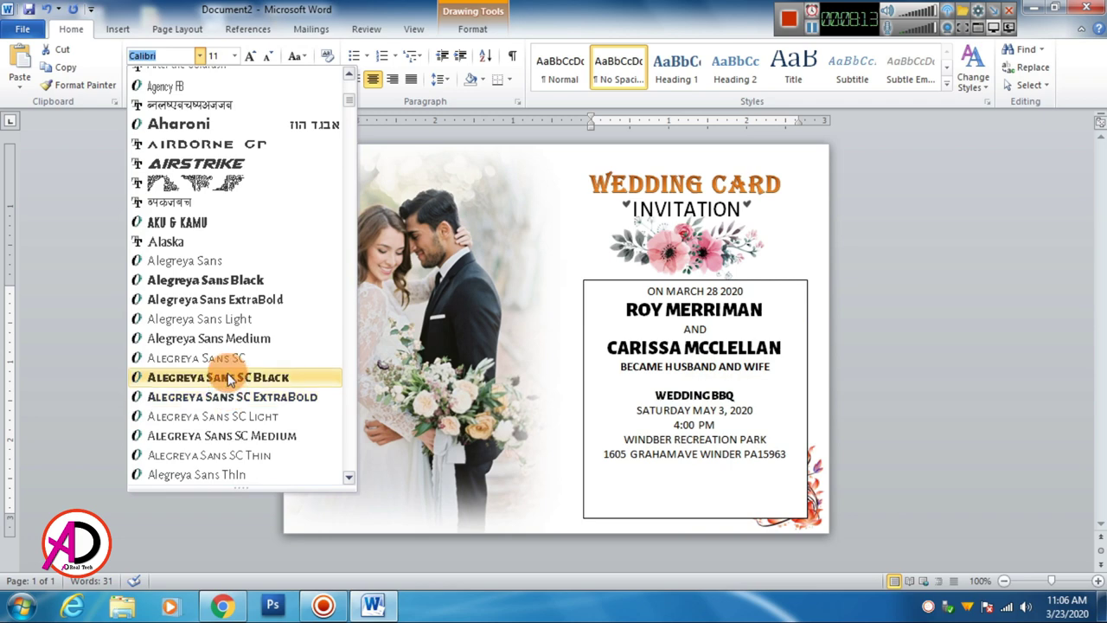
click(230, 379)
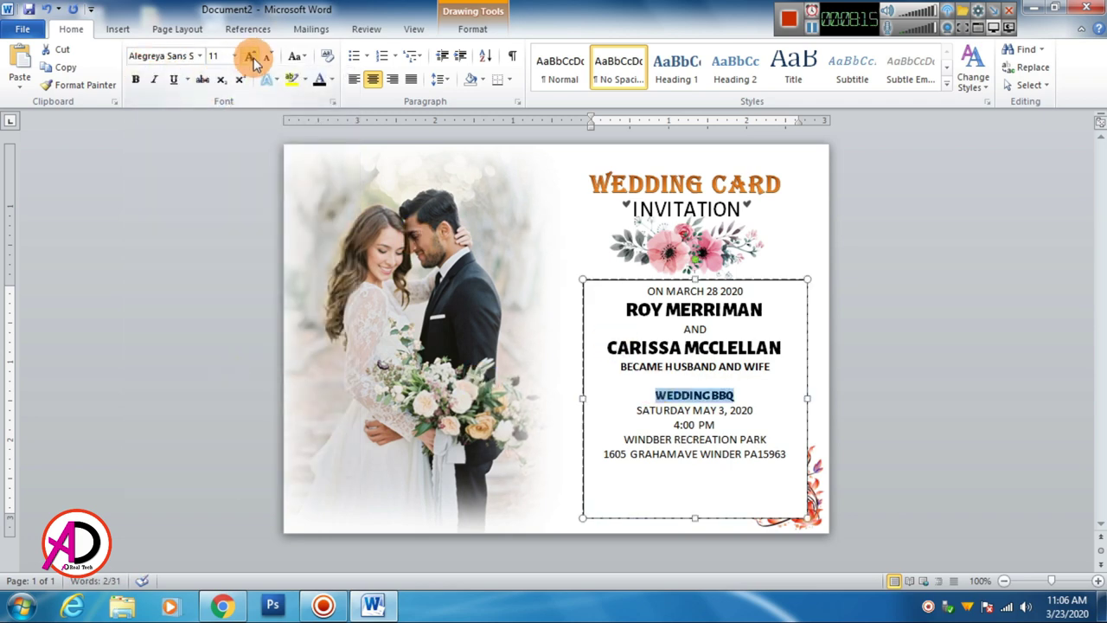
click(250, 57)
click(250, 57)
click(250, 57)
click(250, 57)
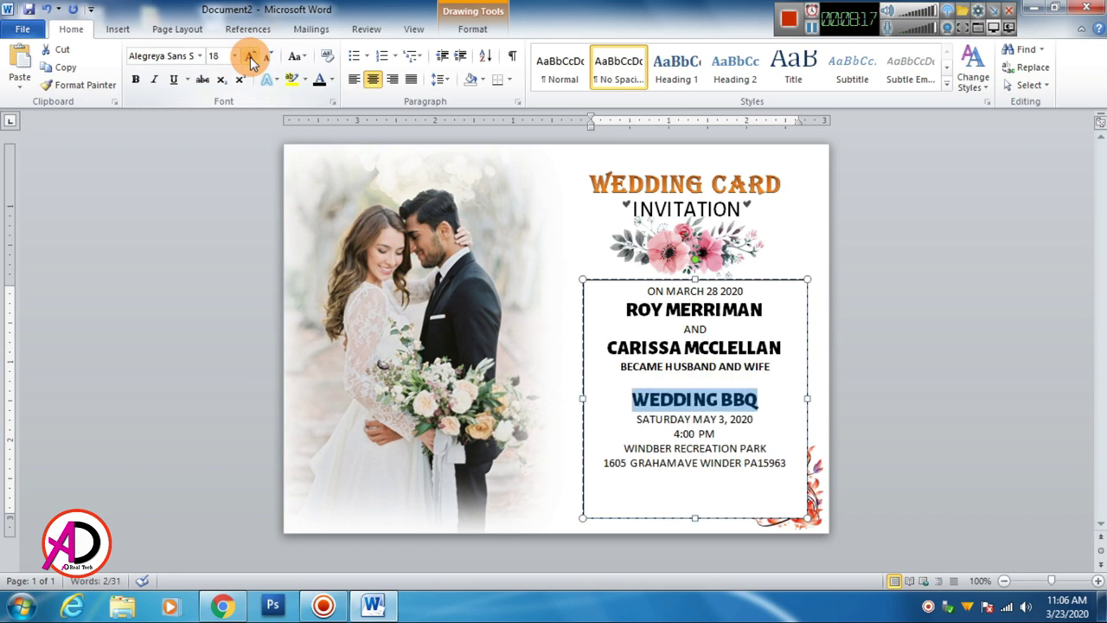
click(249, 57)
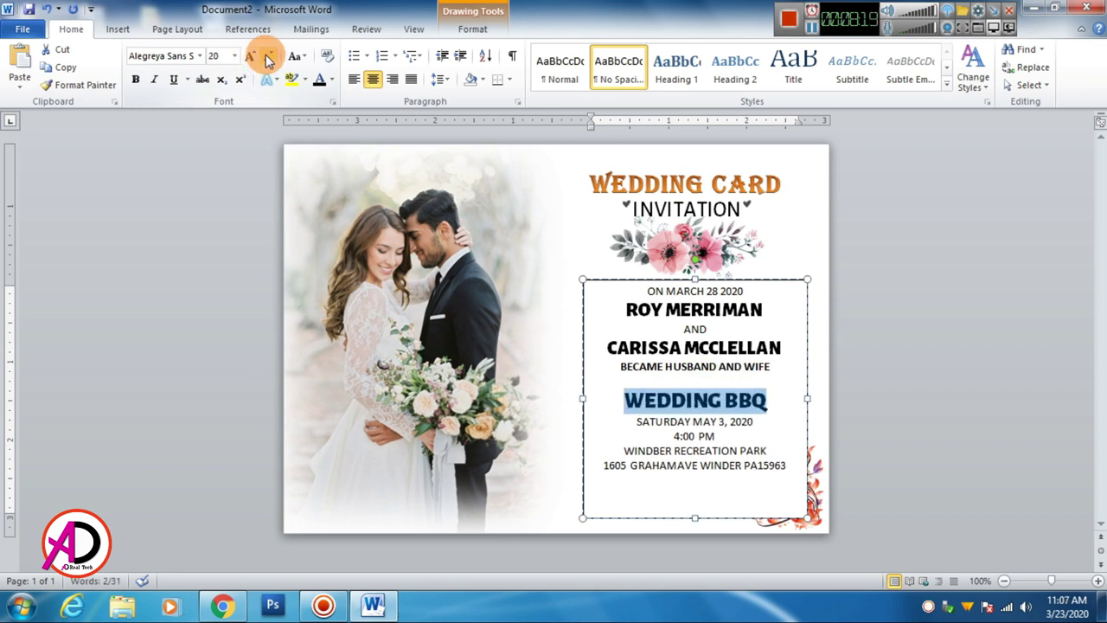
click(268, 59)
click(717, 434)
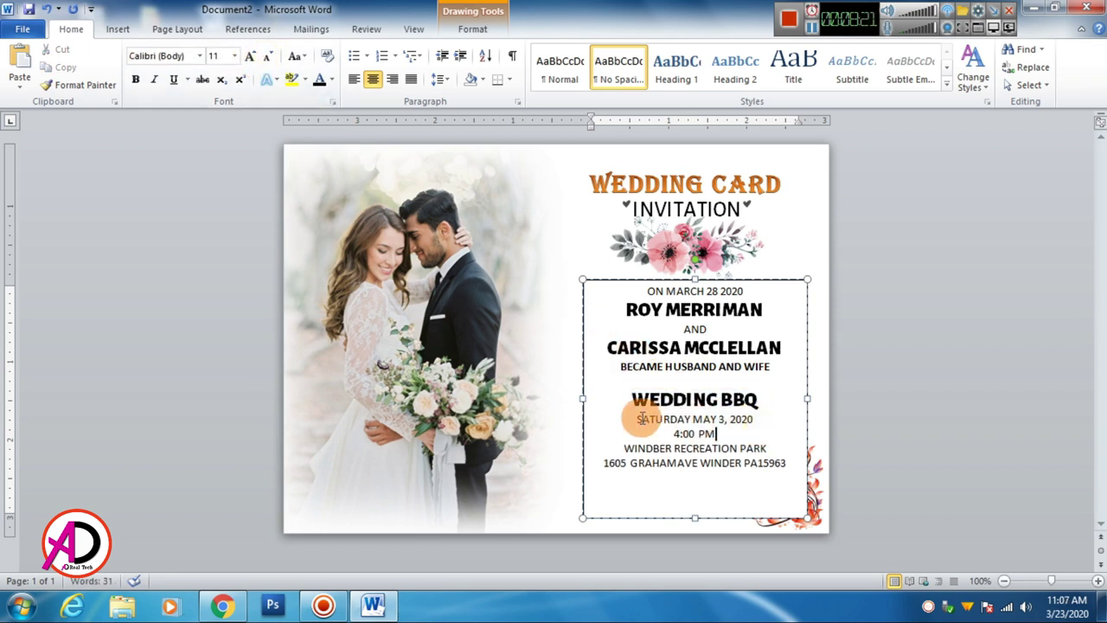
Bold the SATURDAY MAY 3, 2020 line and make the word AND bold and larger
drag(637, 418, 752, 421)
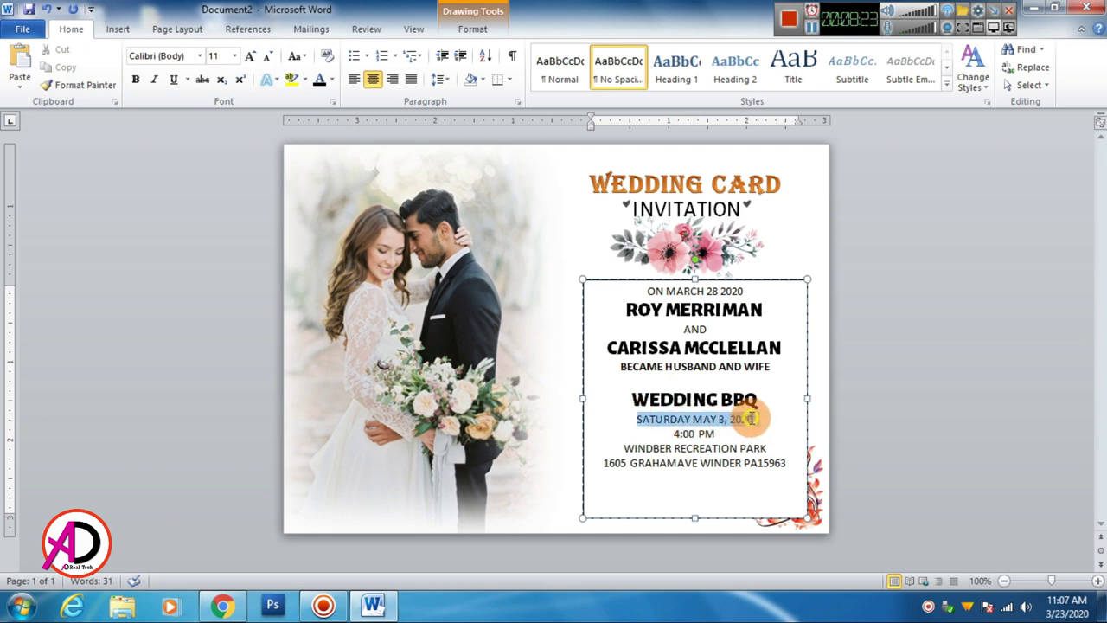
click(137, 77)
click(670, 389)
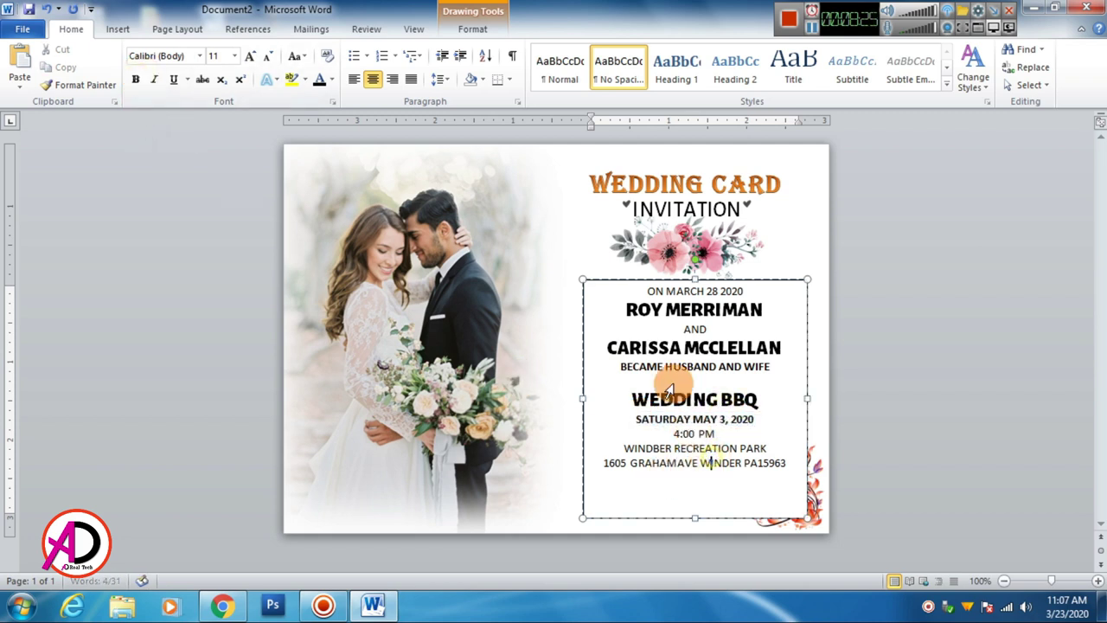
click(699, 329)
double_click(703, 330)
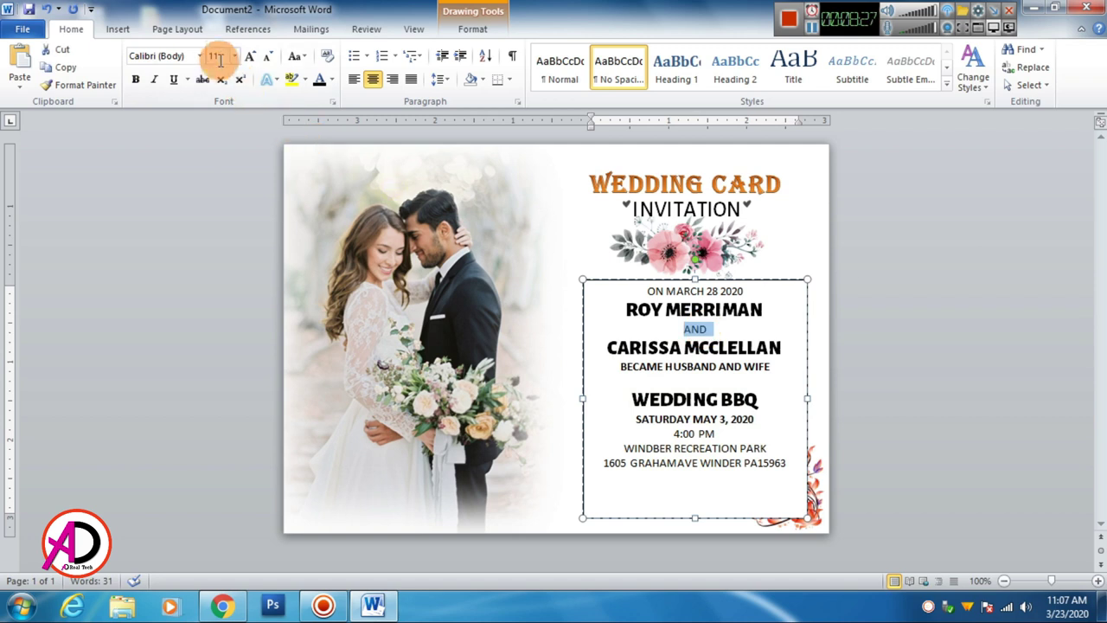
click(136, 79)
click(250, 57)
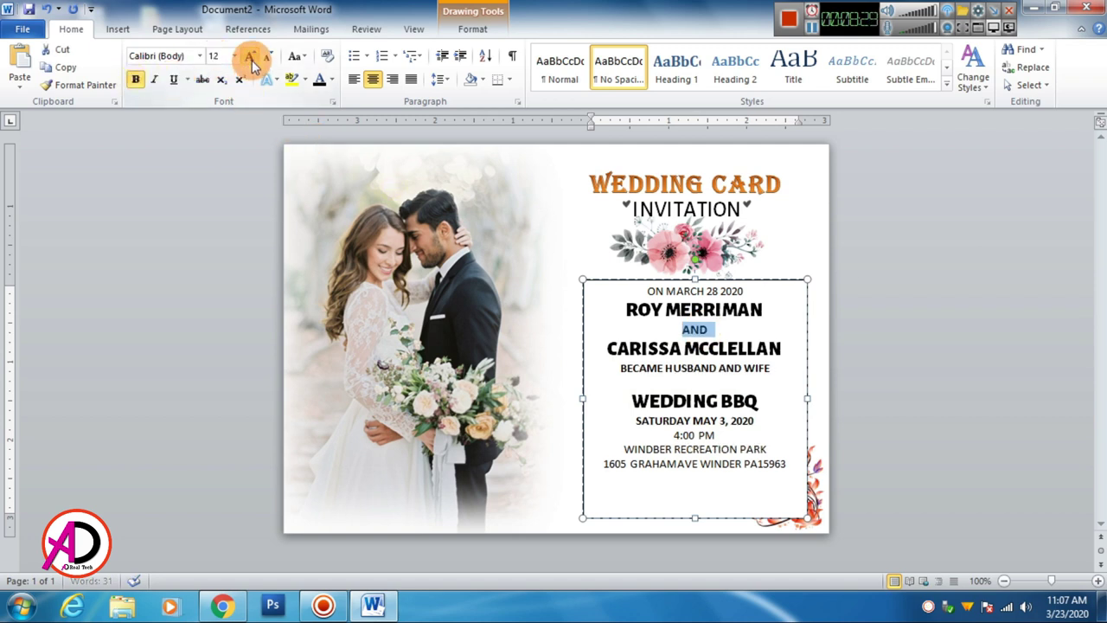
click(726, 374)
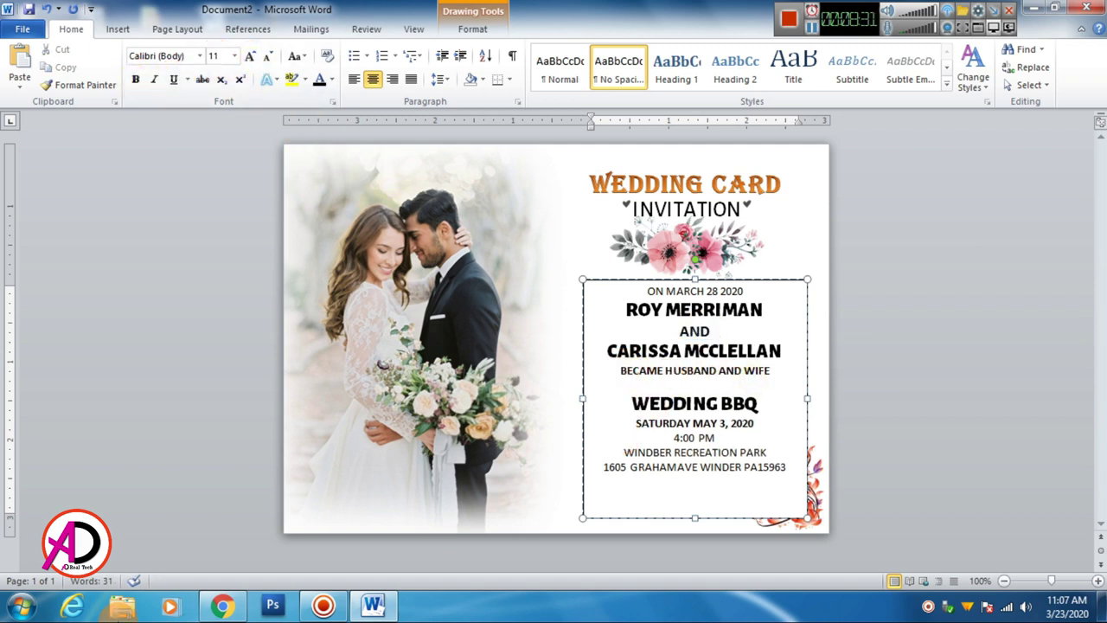
Bold the ON MARCH 28 2020 line and the Saturday date and time lines
drag(650, 290, 753, 292)
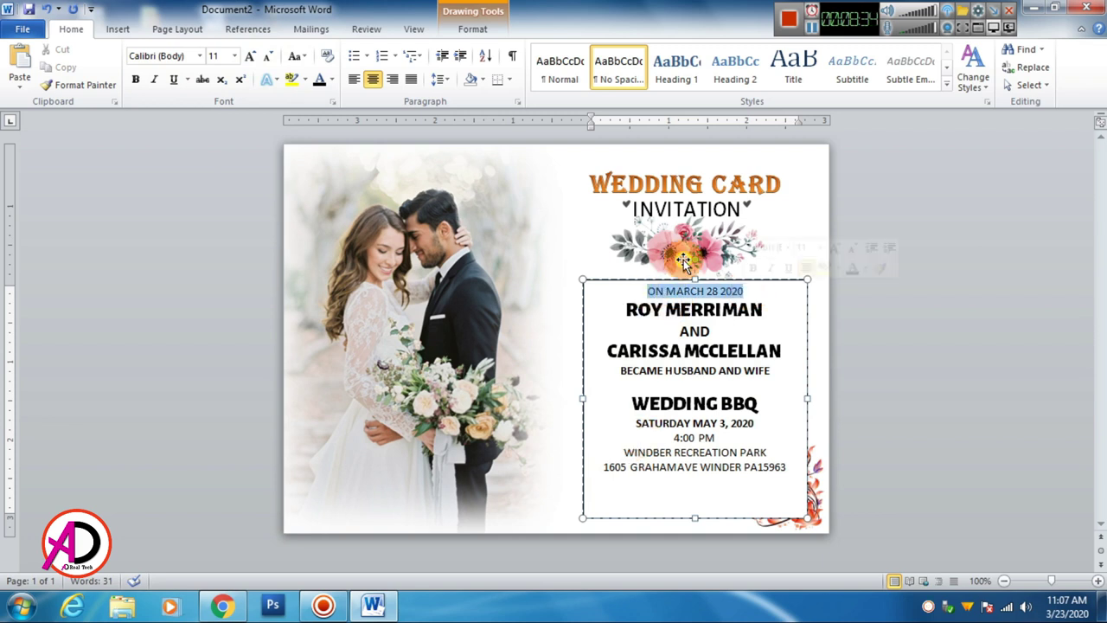
click(139, 80)
click(766, 326)
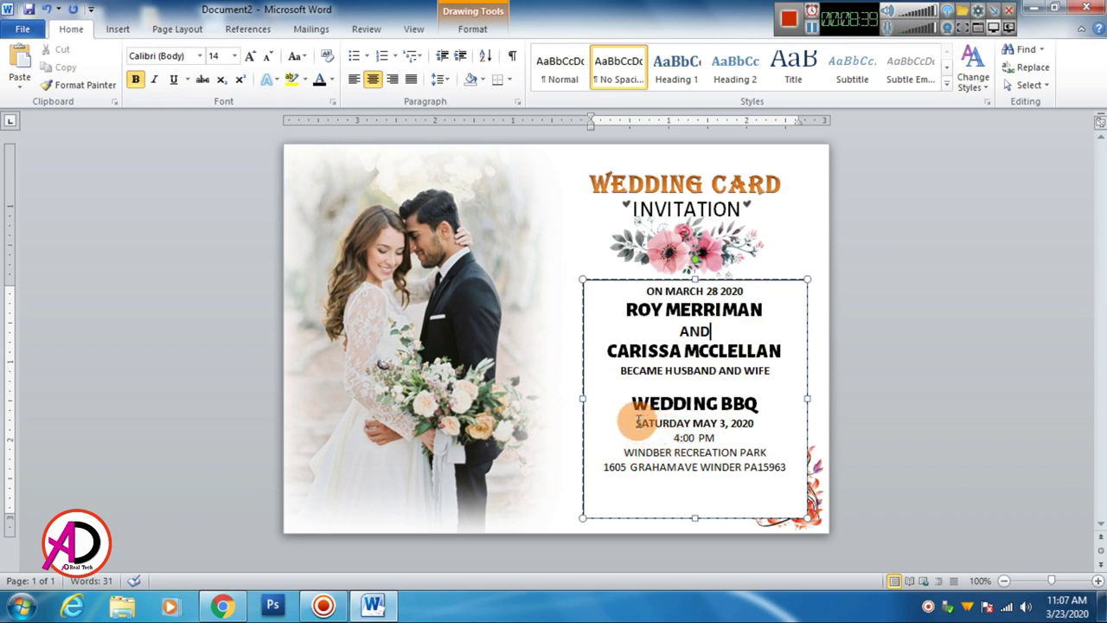
drag(638, 421, 721, 438)
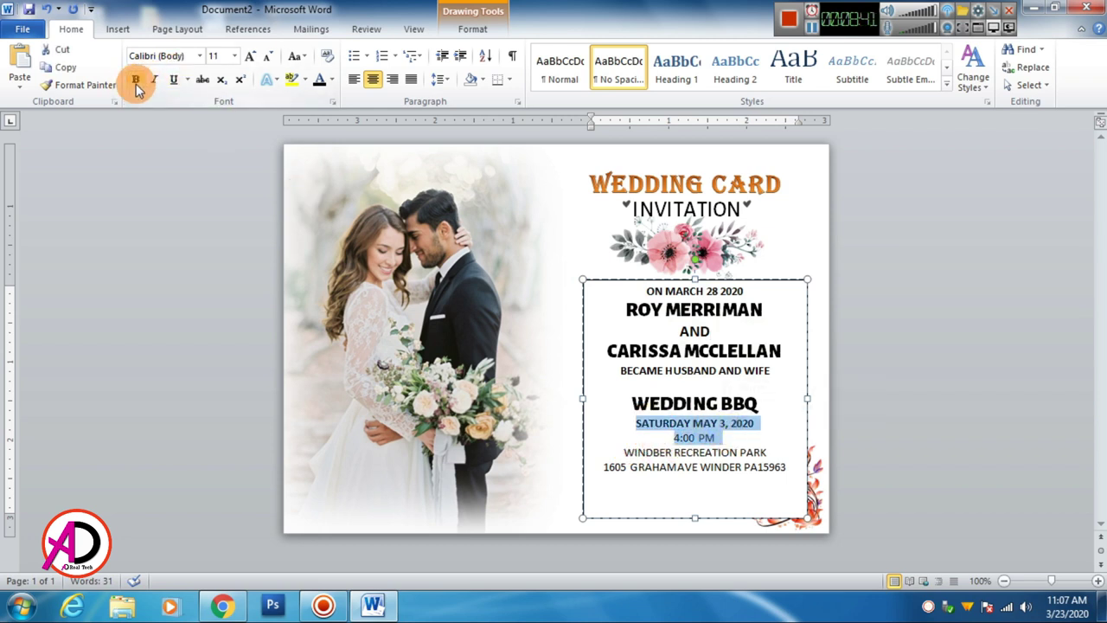
click(709, 467)
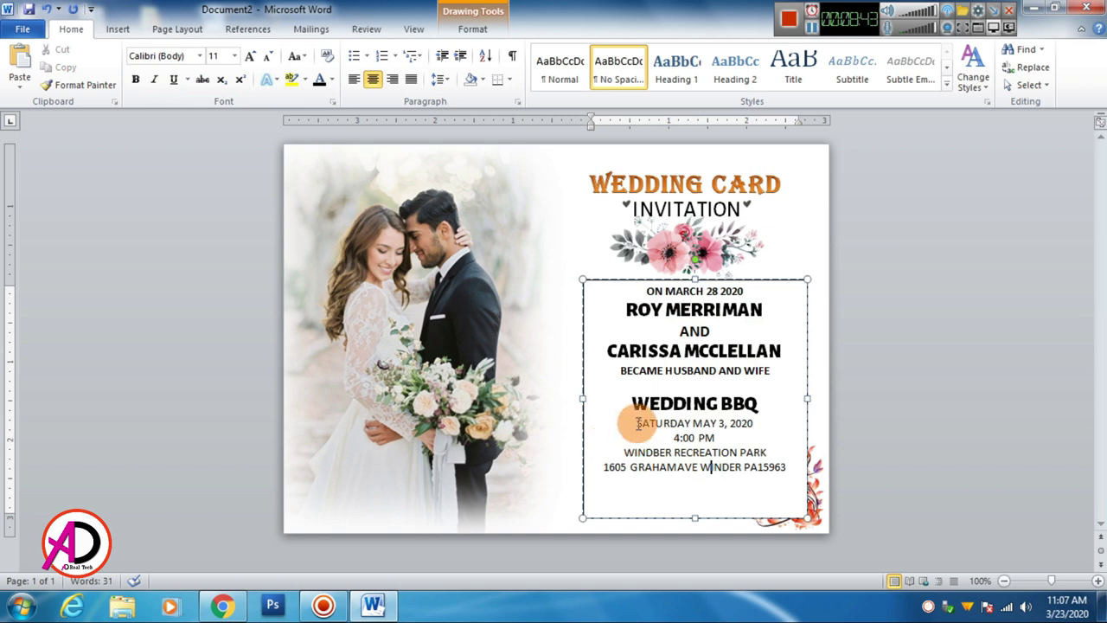
drag(638, 423, 717, 438)
click(135, 79)
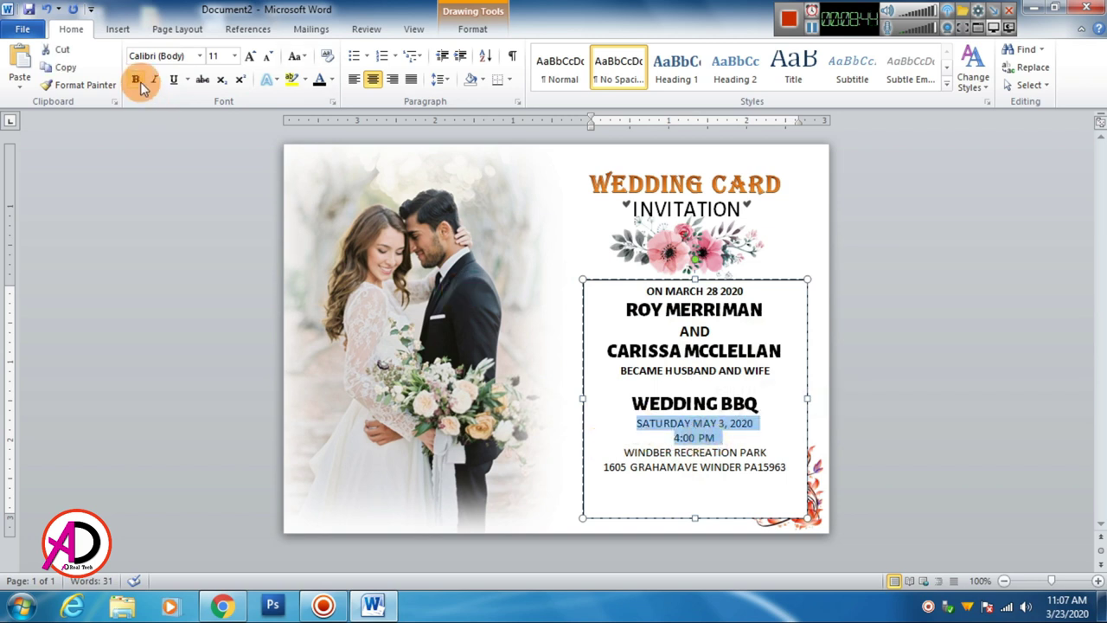
Correct WINDER to WINDBER, enlarge WEDDING BBQ, and make the address lines bold 12 pt
click(656, 452)
text(B)
drag(632, 403, 761, 403)
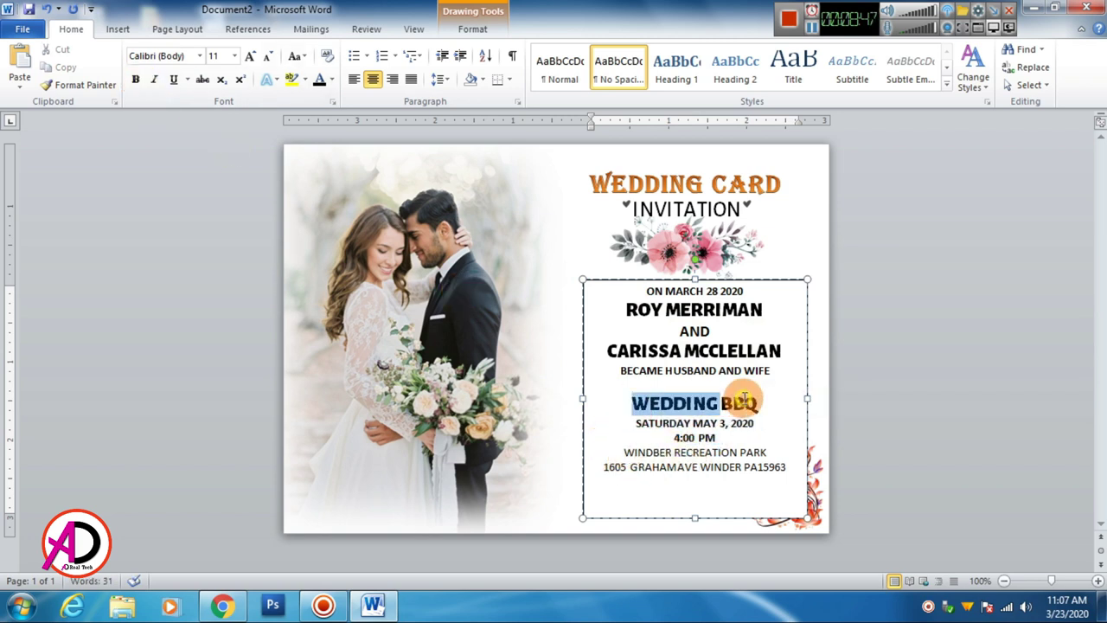
click(250, 56)
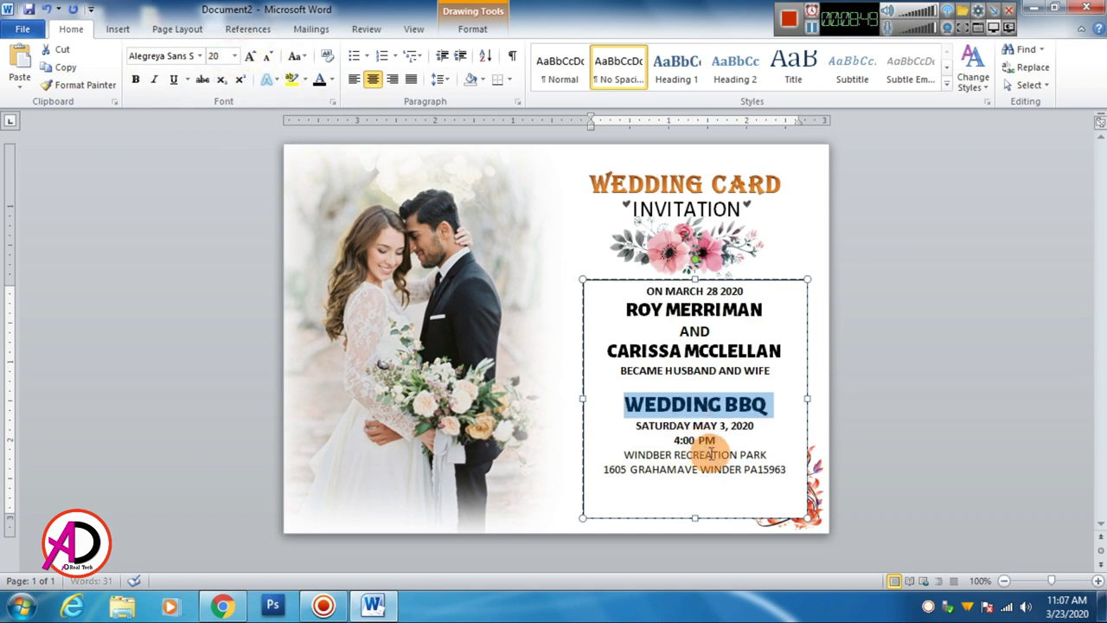
click(638, 439)
drag(623, 454, 785, 469)
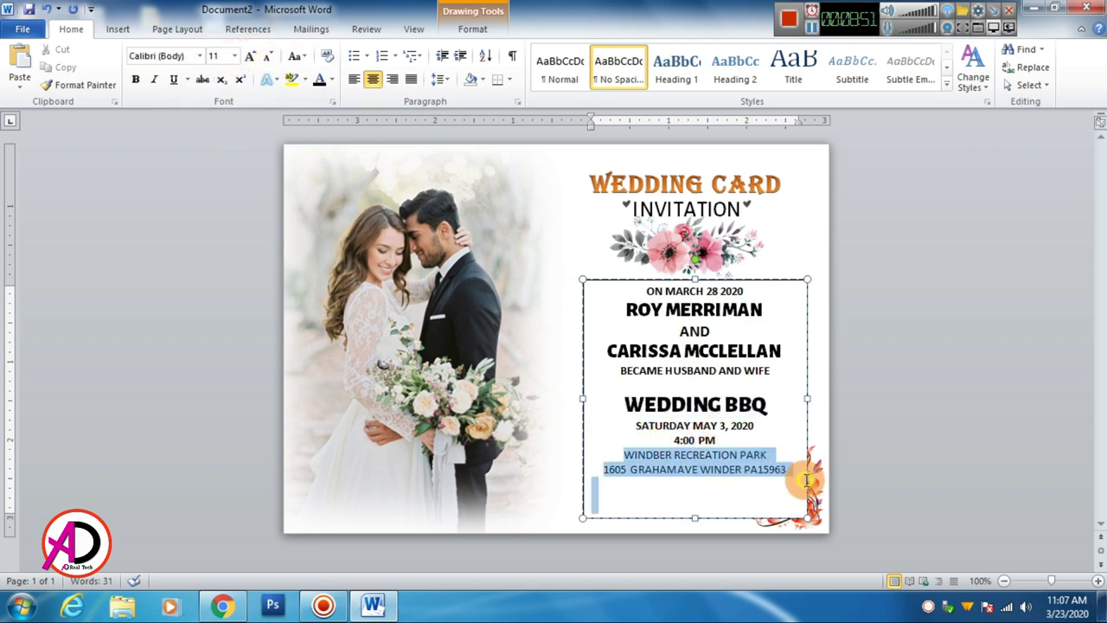
click(135, 81)
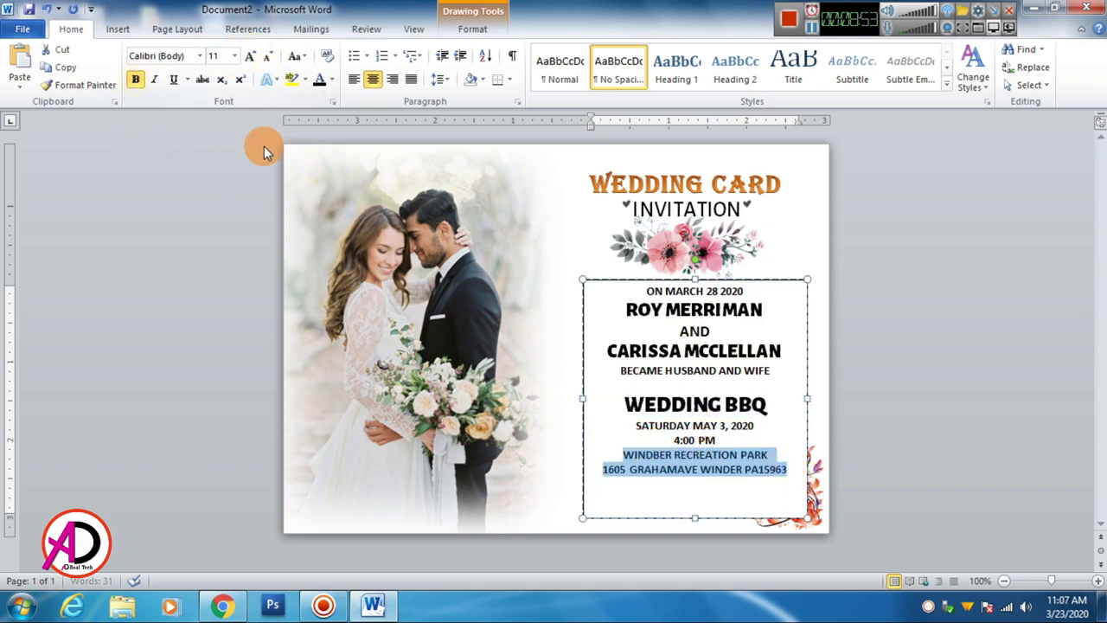
click(252, 57)
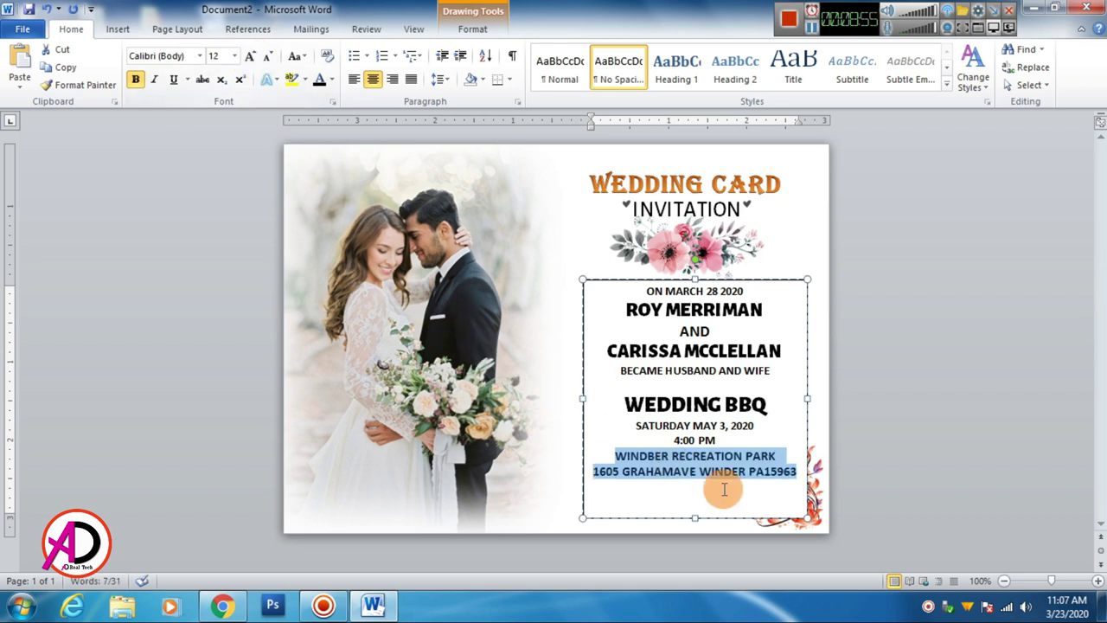
click(749, 499)
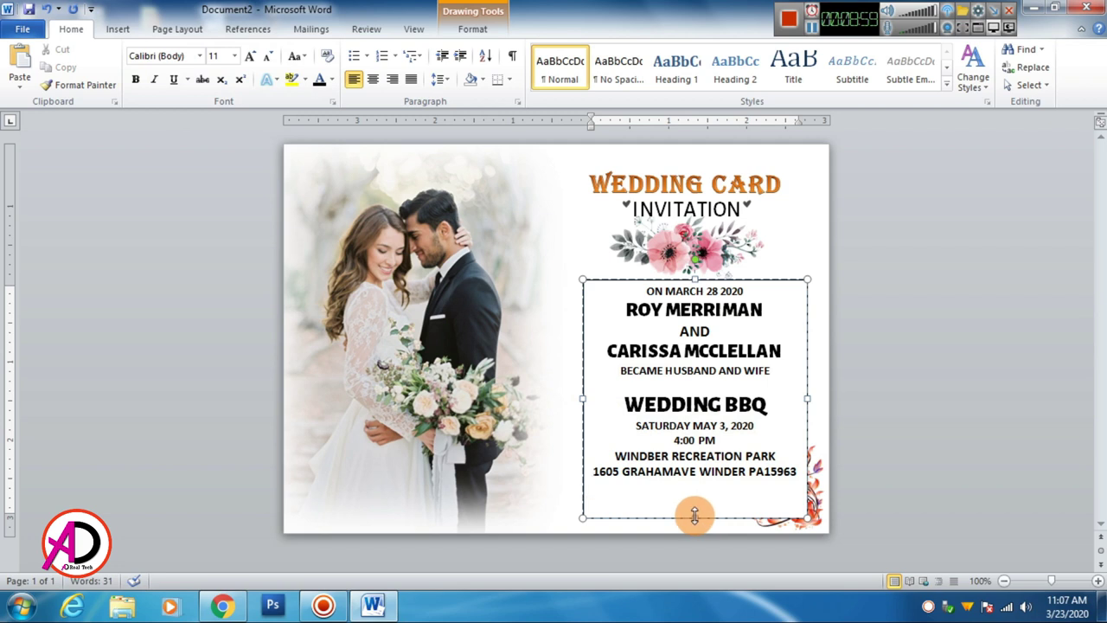
Shorten the details text box to fit its text and give it No Outline and No Fill
drag(694, 516, 695, 486)
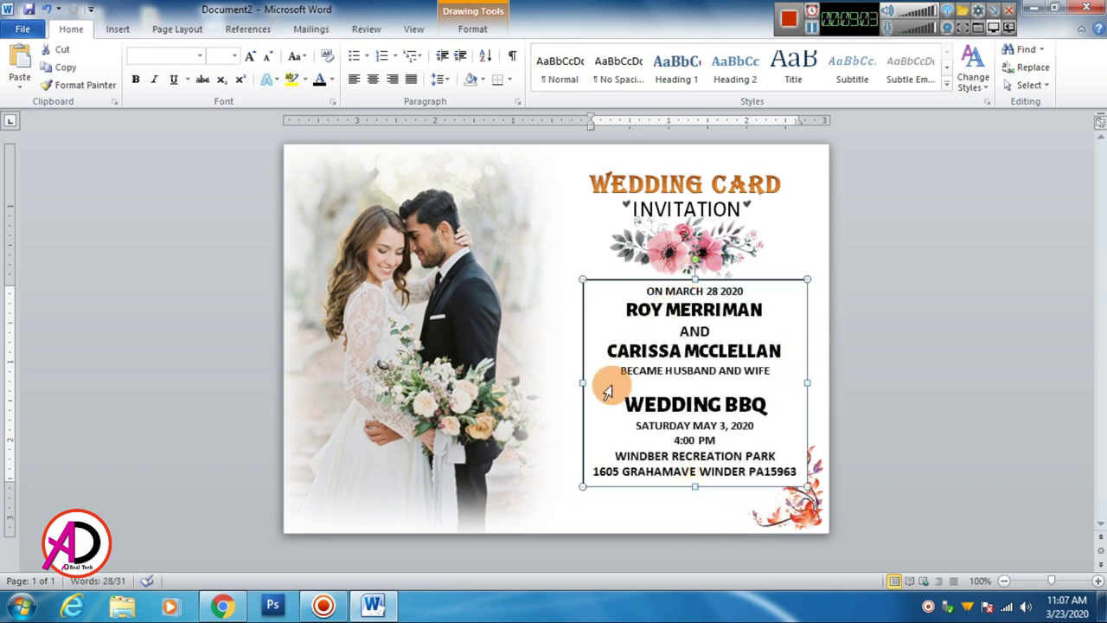
click(472, 28)
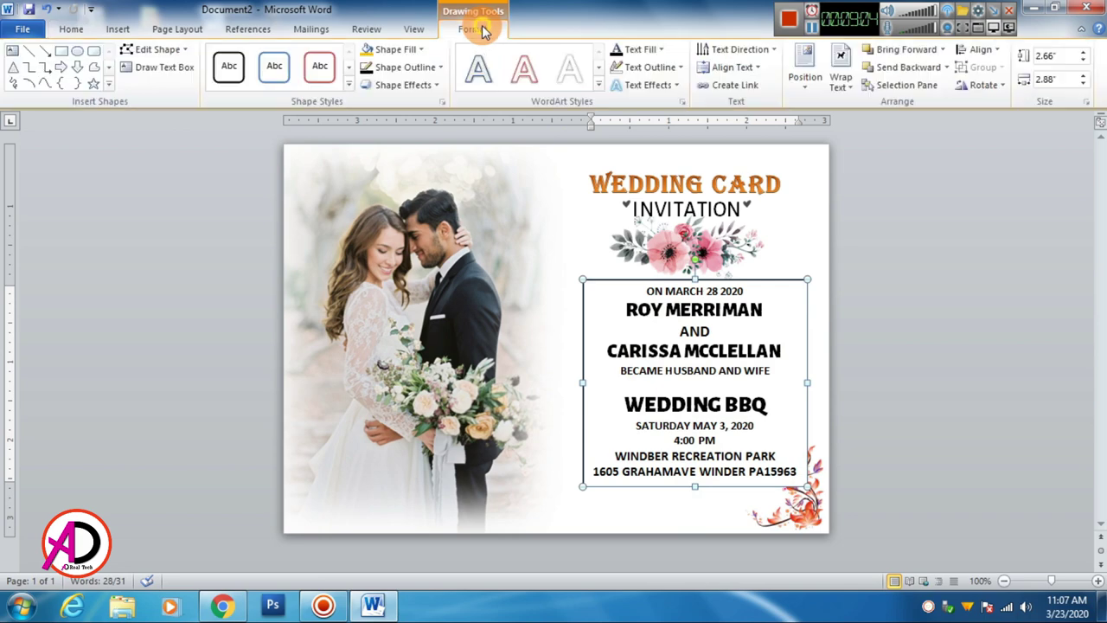
click(412, 68)
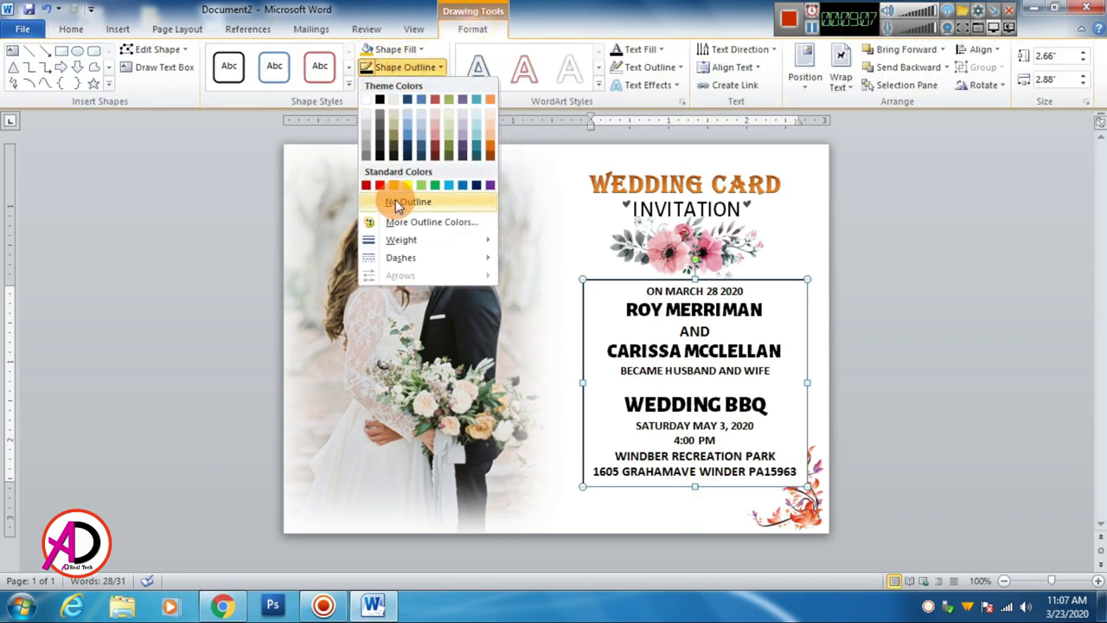
click(395, 204)
click(401, 51)
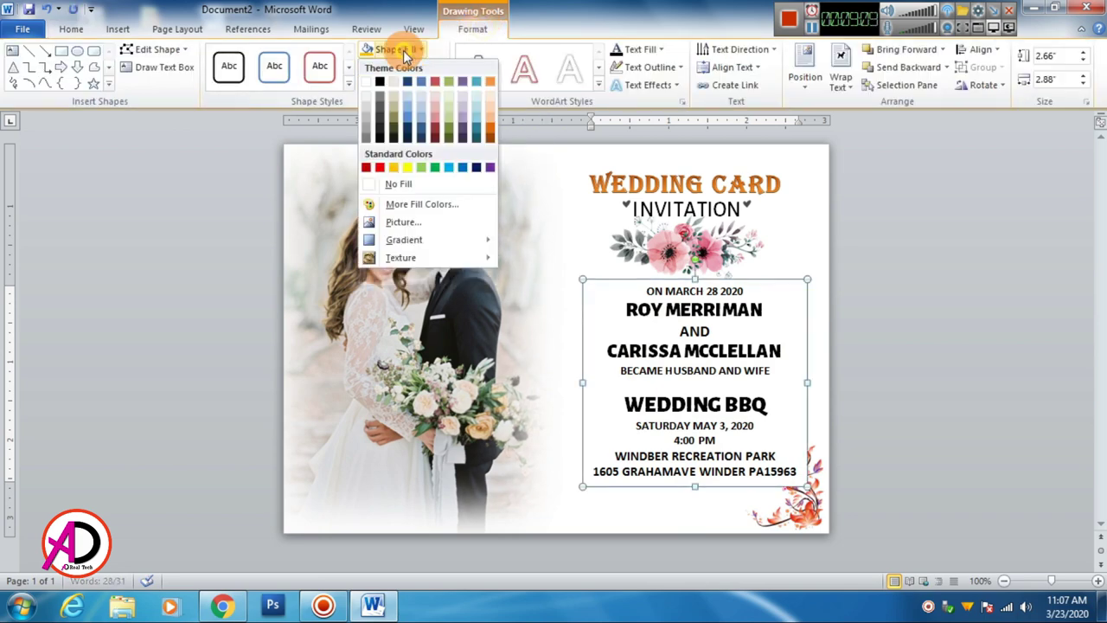
click(397, 183)
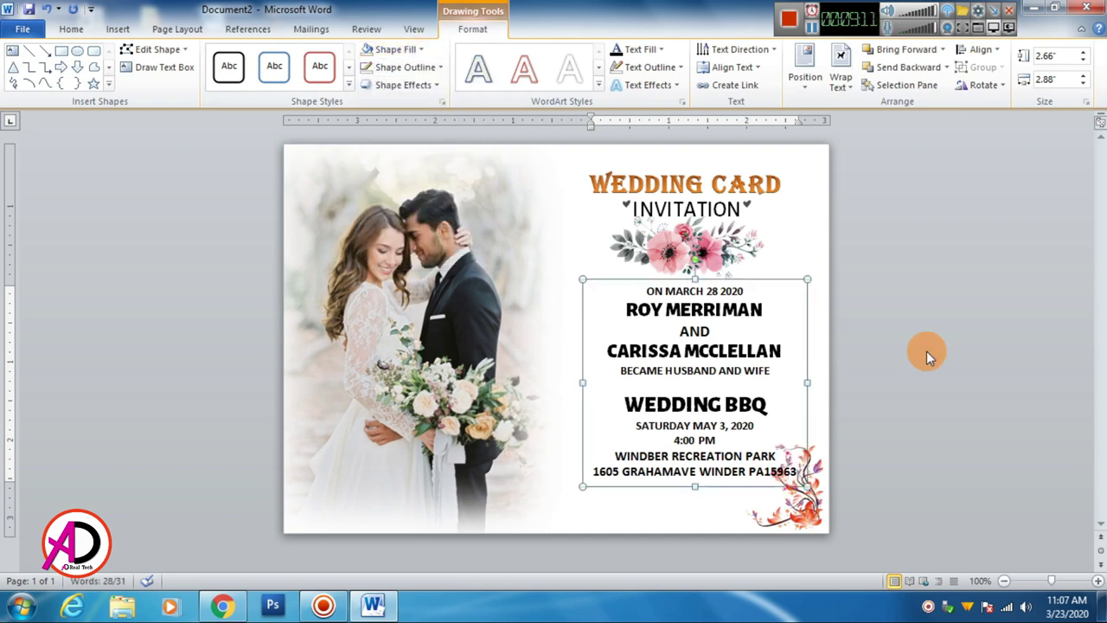
click(926, 351)
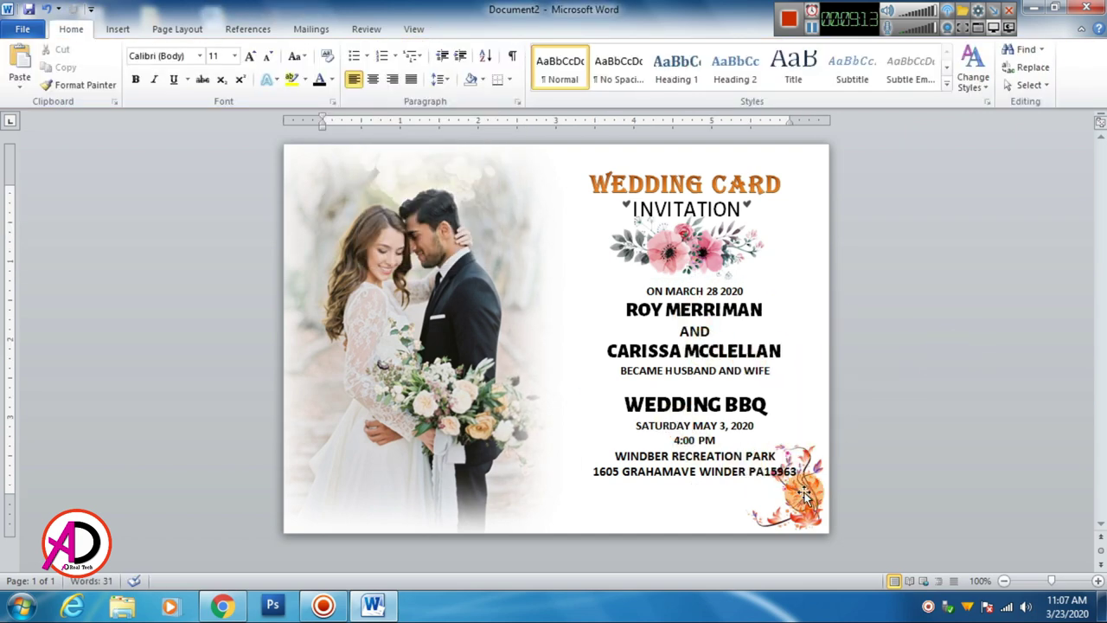
Bring the floral corner picture forward in the layer order
click(804, 495)
click(470, 28)
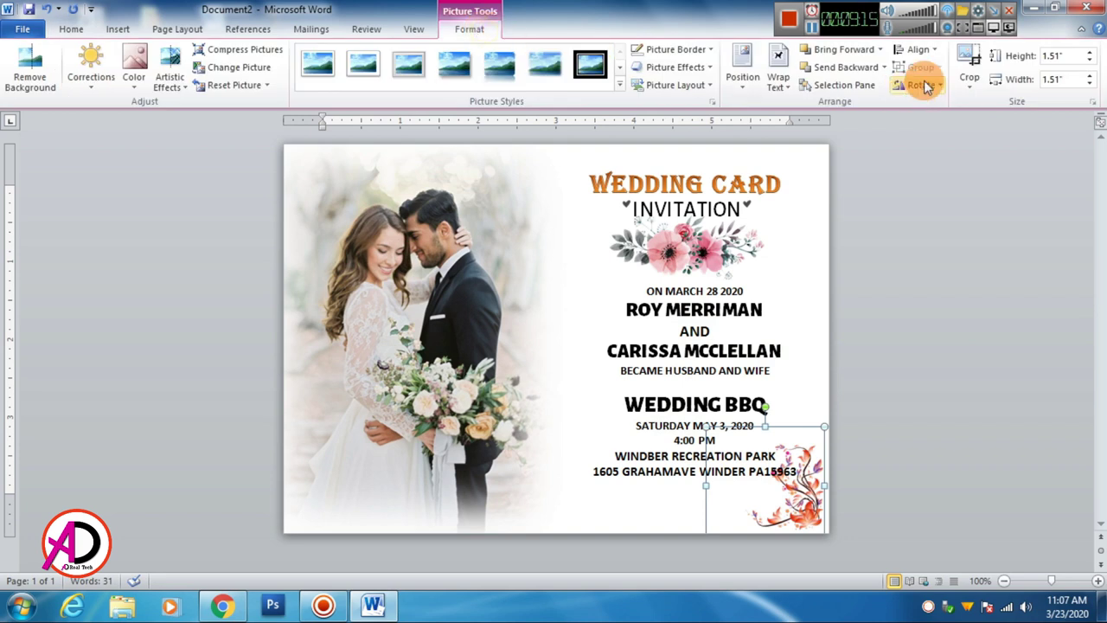
click(880, 50)
click(834, 62)
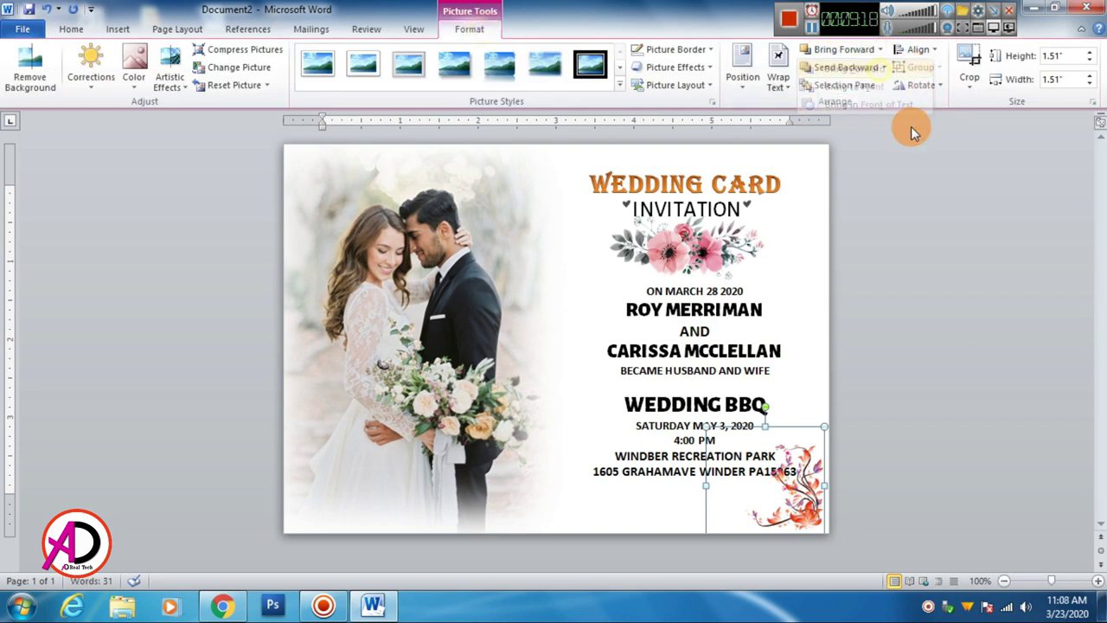
click(953, 368)
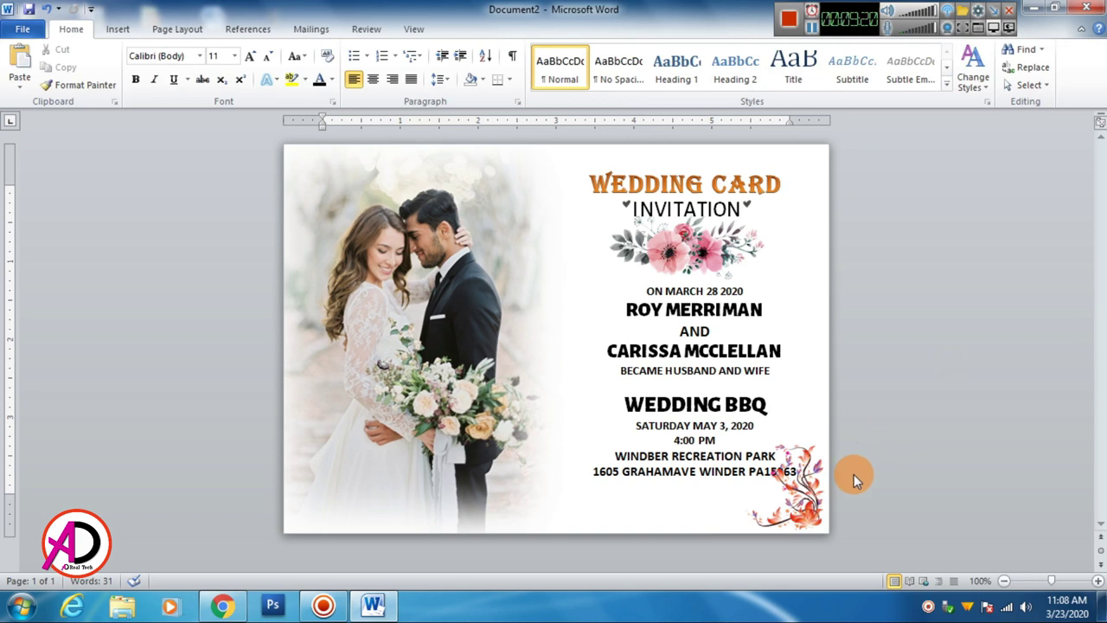
Shrink the flowers to 1.16" square and tuck them into the bottom-right corner
click(804, 492)
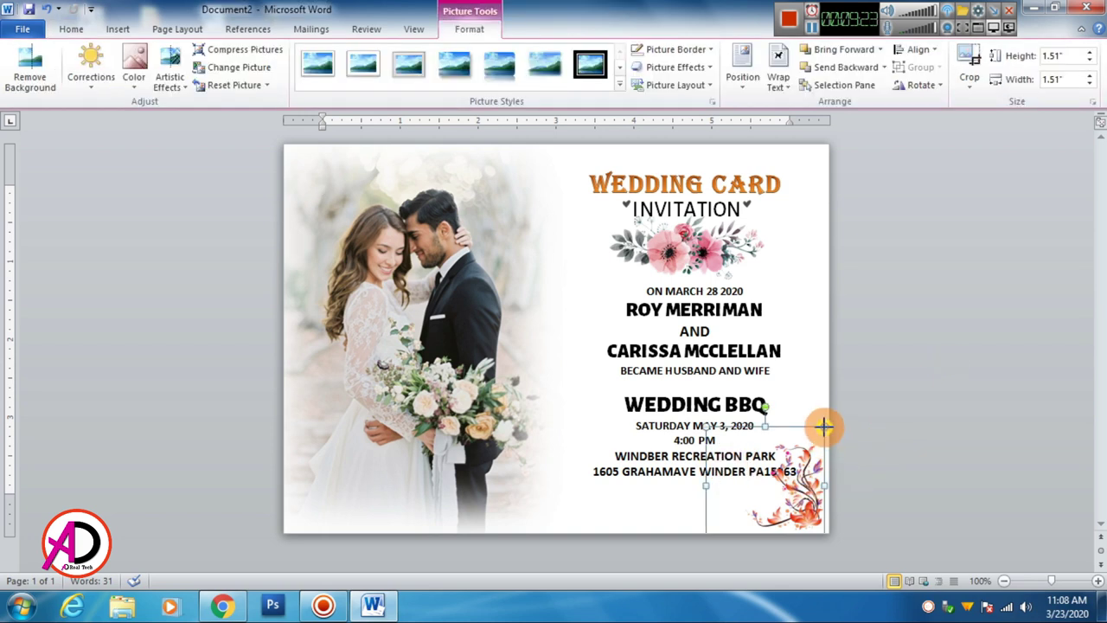
drag(823, 425, 819, 431)
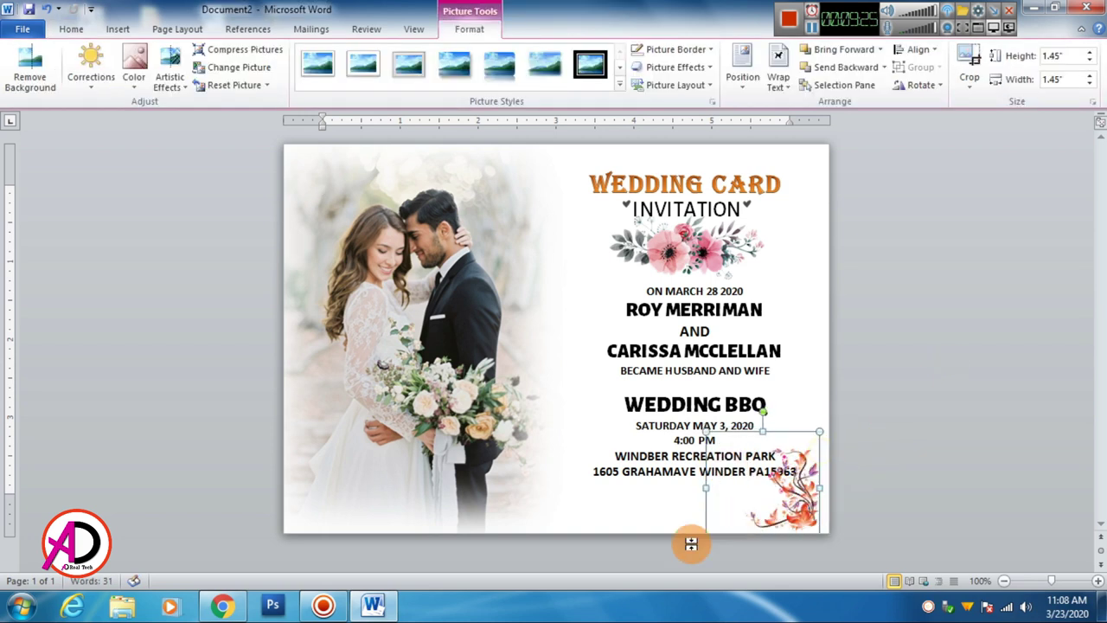
drag(784, 491, 660, 393)
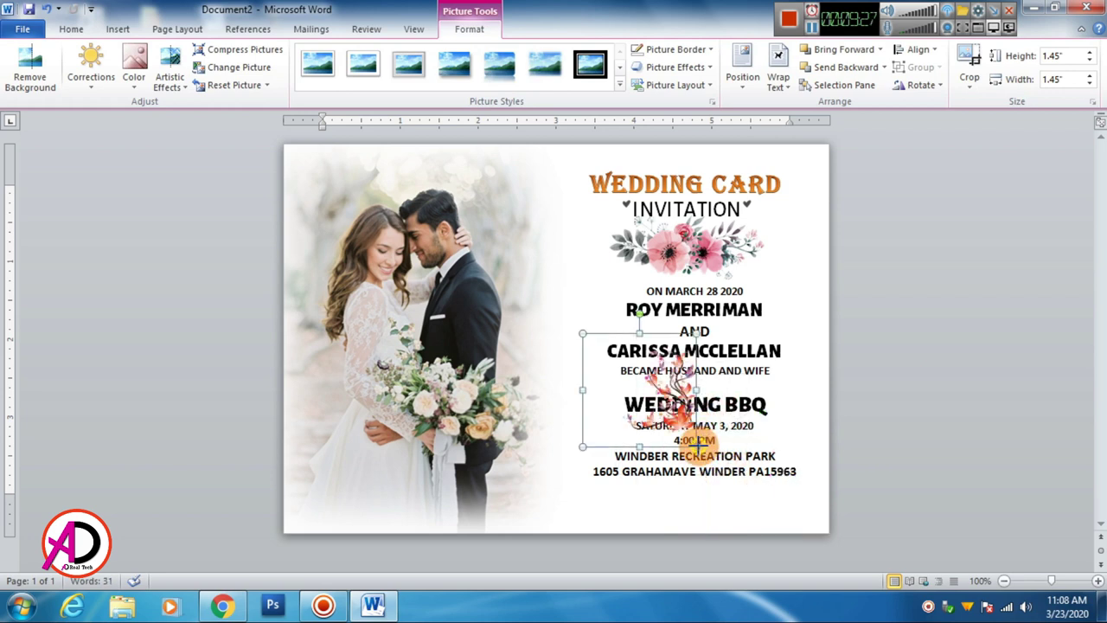
drag(696, 442, 673, 423)
drag(664, 381, 818, 505)
click(745, 420)
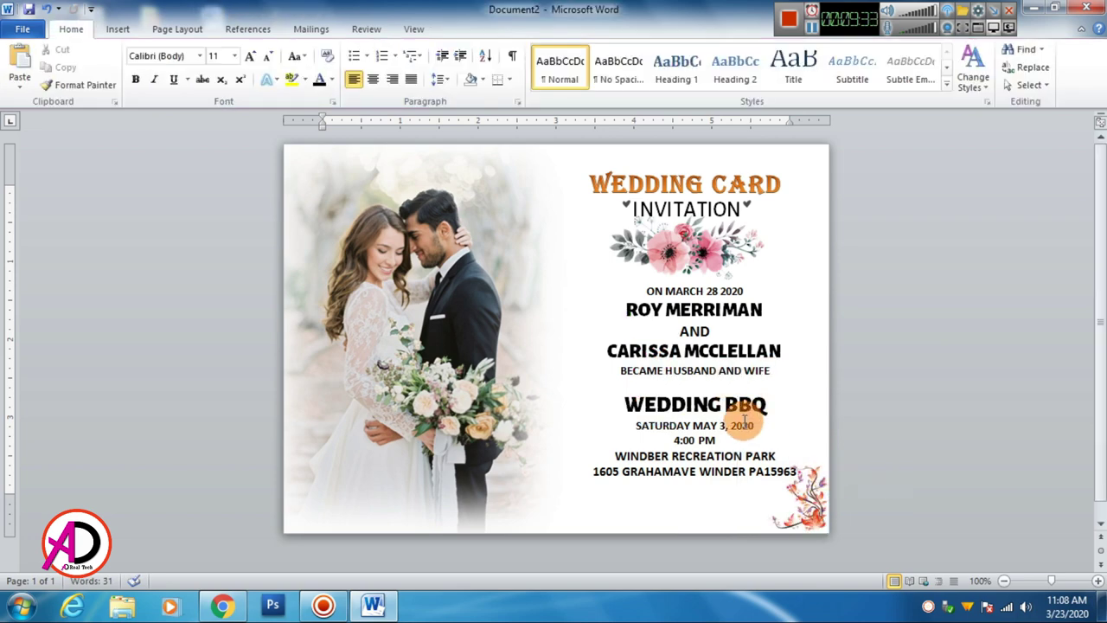
ctrl+scroll(707, 343, down, 2)
ctrl+scroll(600, 353, up, 1)
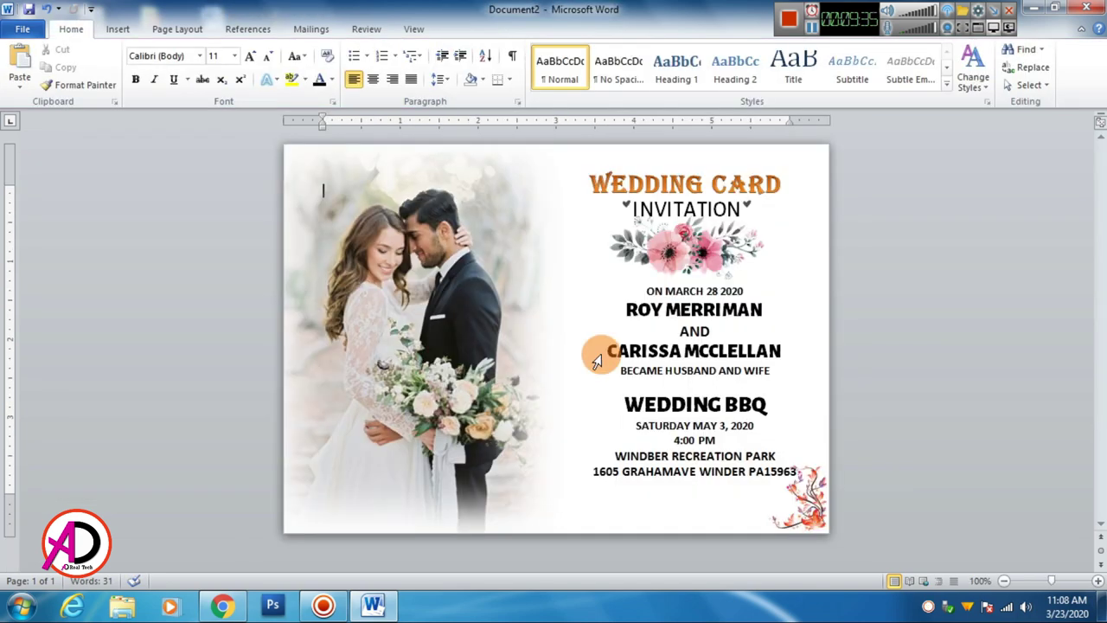
click(702, 370)
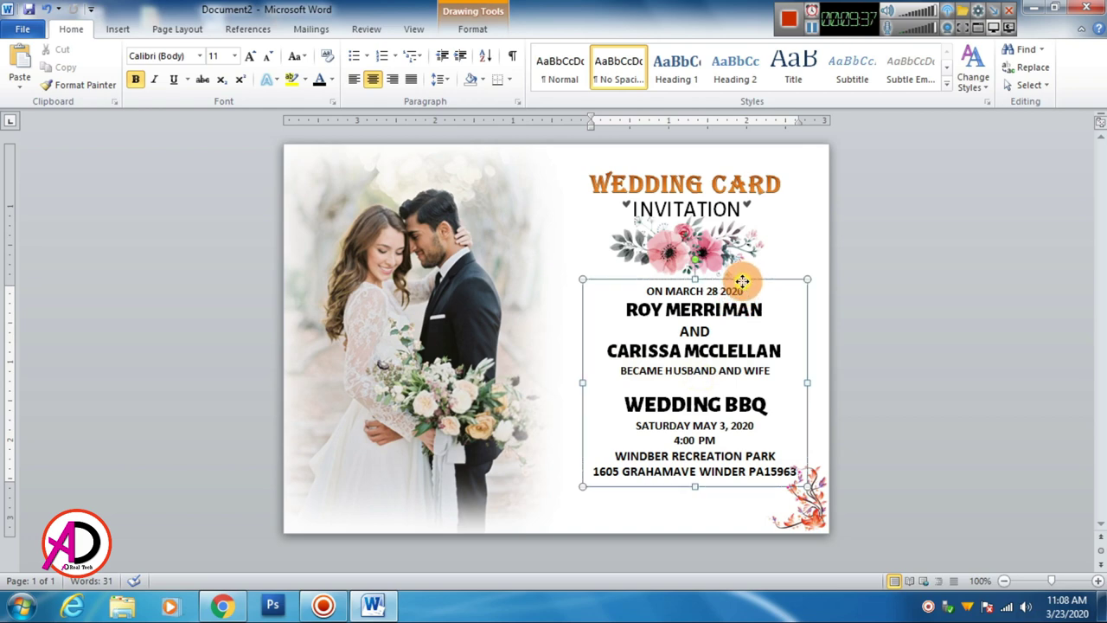
Lower the event details text box slightly and nudge the pink floral spray down beneath INVITATION
drag(741, 281, 740, 291)
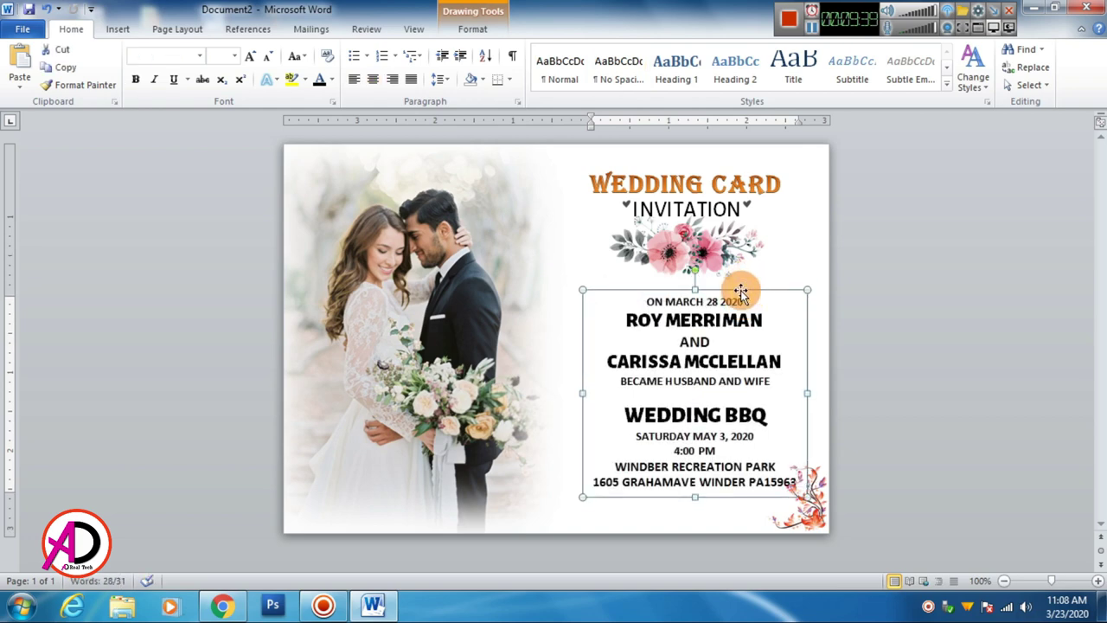
click(899, 334)
drag(704, 256, 707, 231)
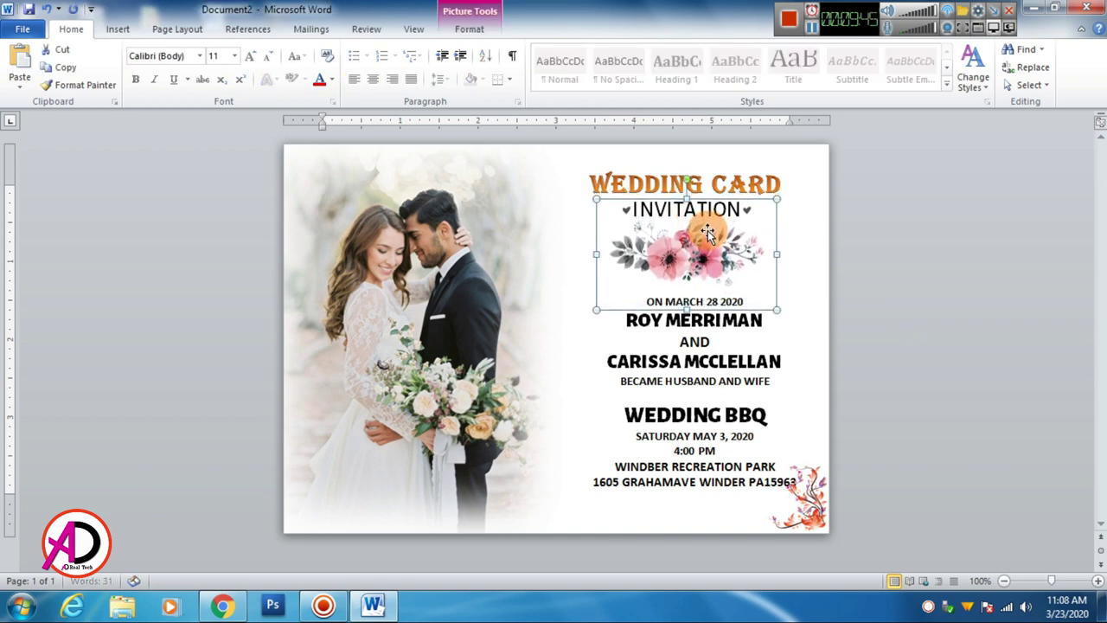
drag(707, 231, 734, 255)
click(912, 323)
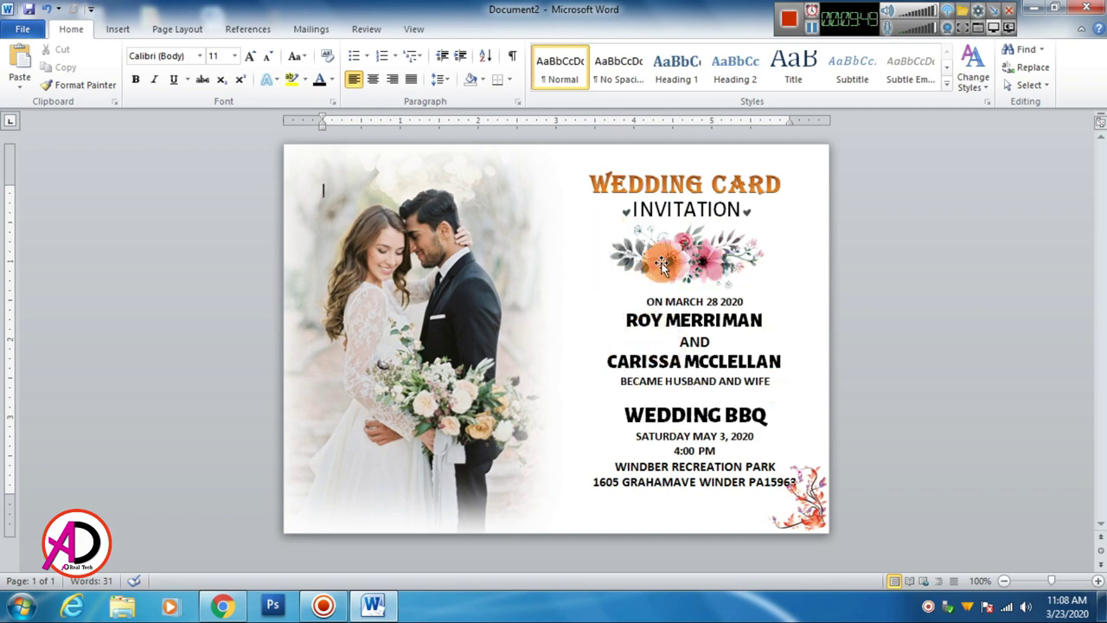
Draw an oval circle over the invitation details
click(119, 28)
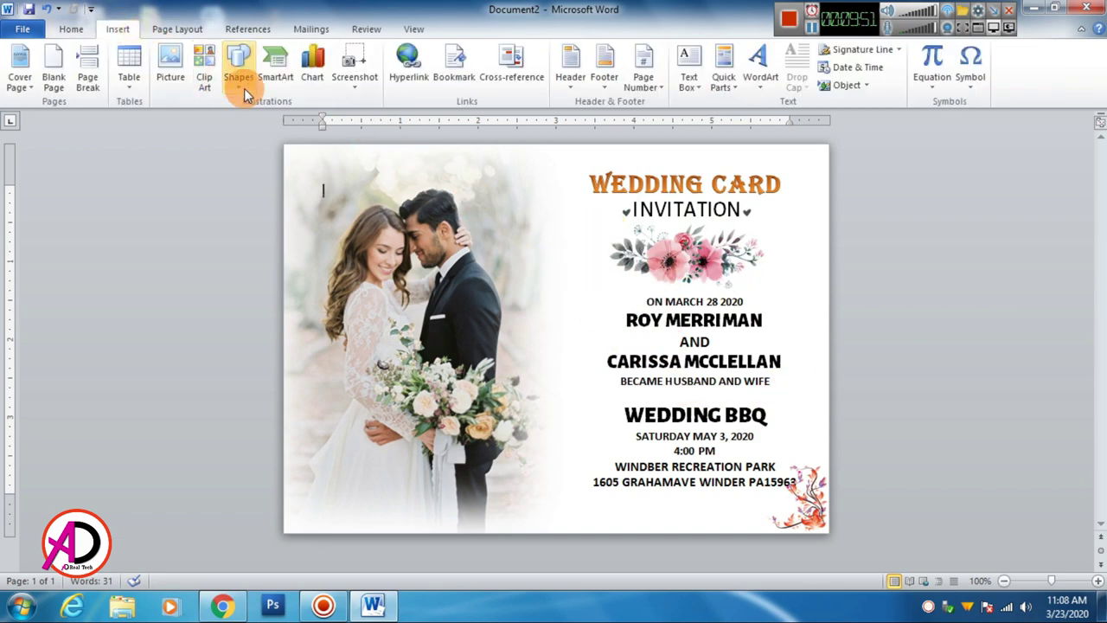
click(240, 82)
click(296, 118)
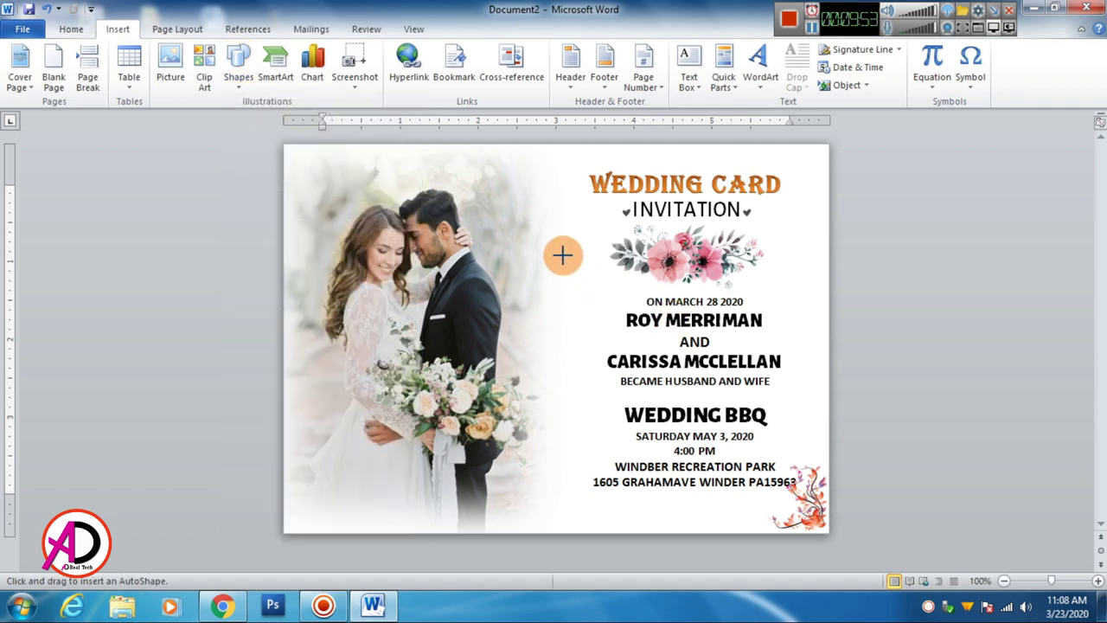
drag(742, 394, 797, 441)
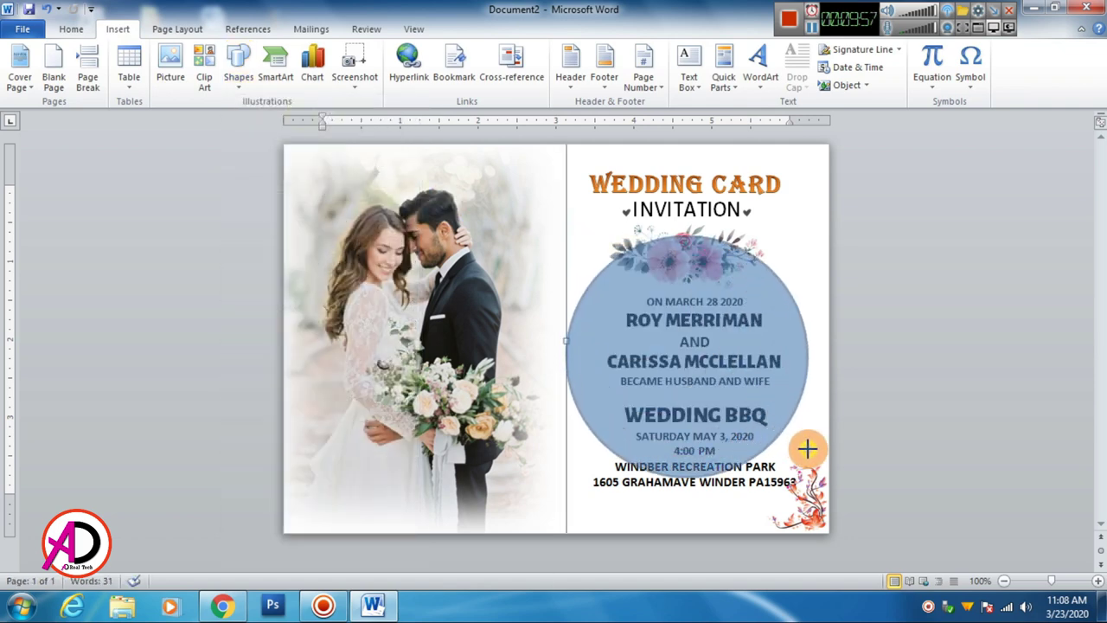
drag(797, 441, 810, 452)
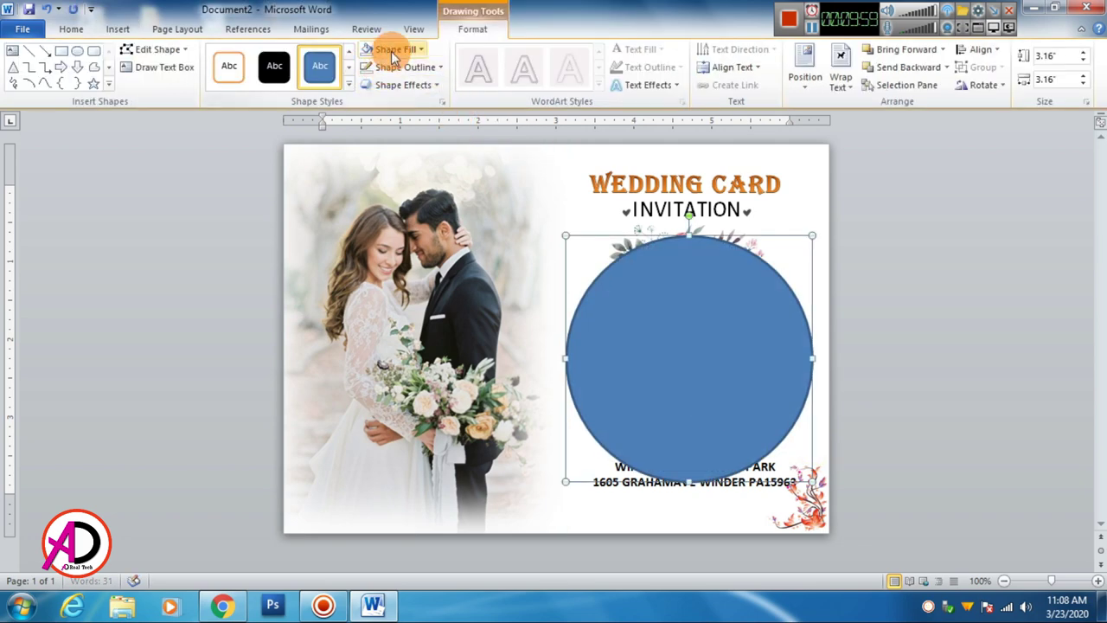
Fill the circle yellow and remove its dark outline
click(396, 49)
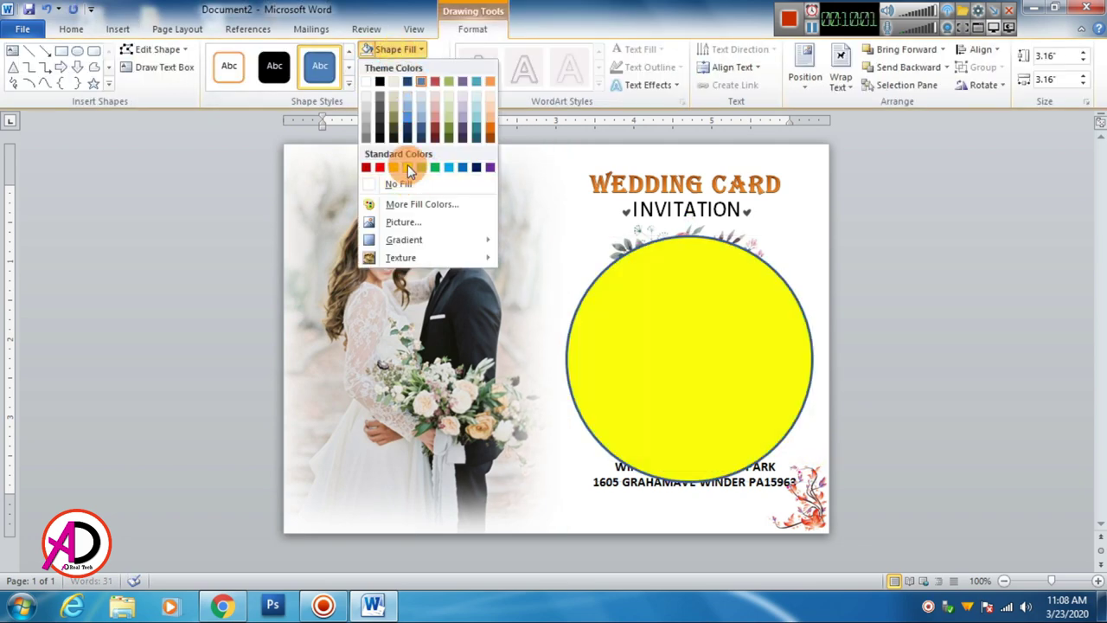
click(407, 167)
click(422, 68)
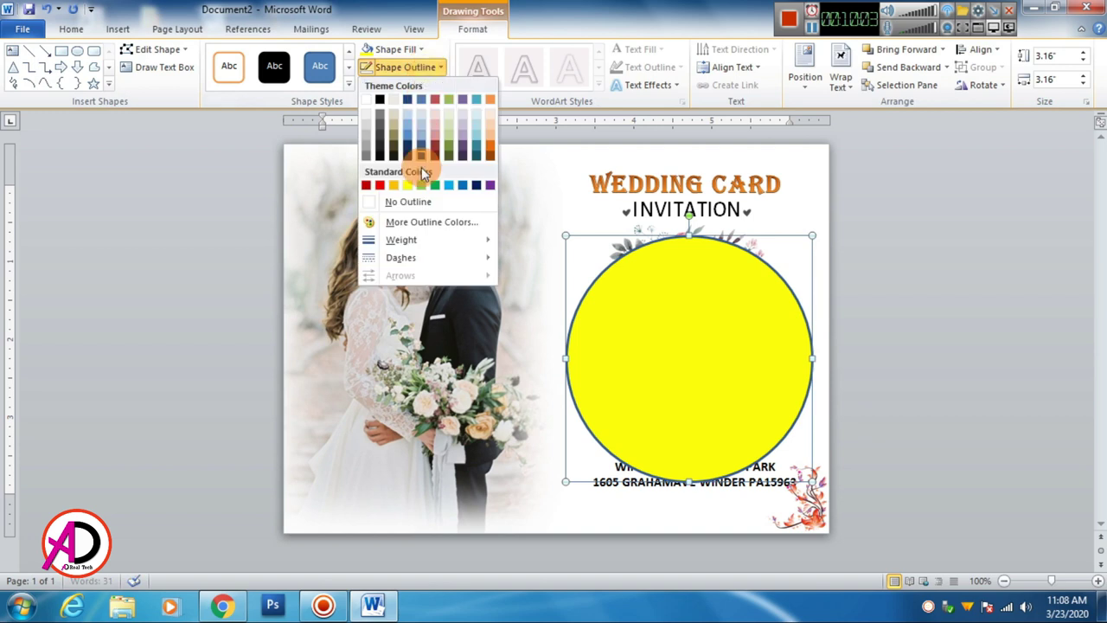
click(417, 202)
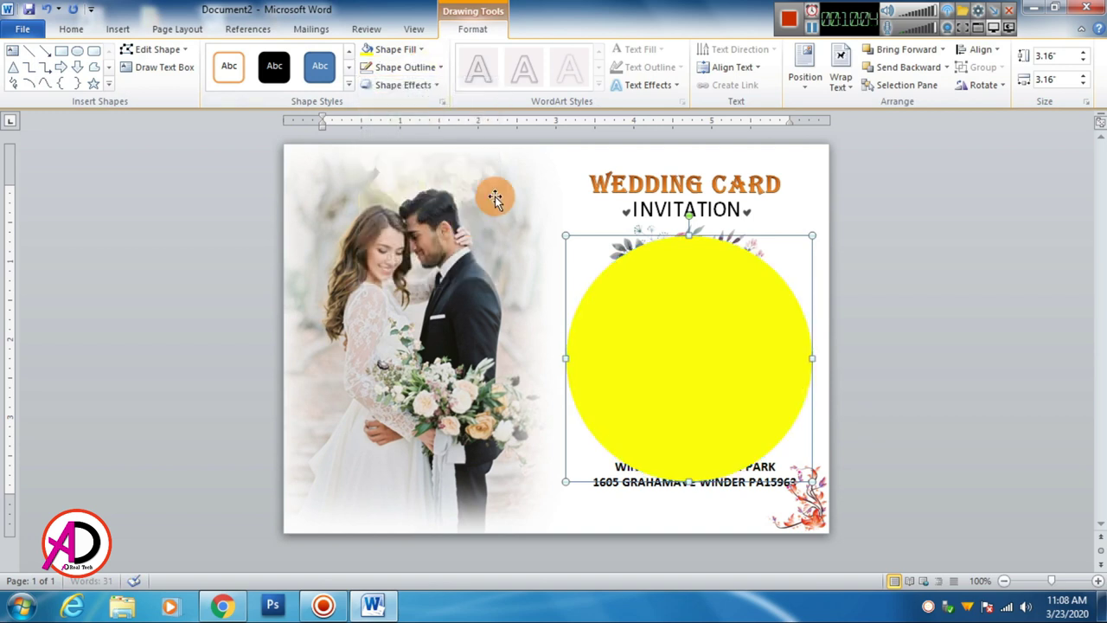
click(415, 70)
click(403, 84)
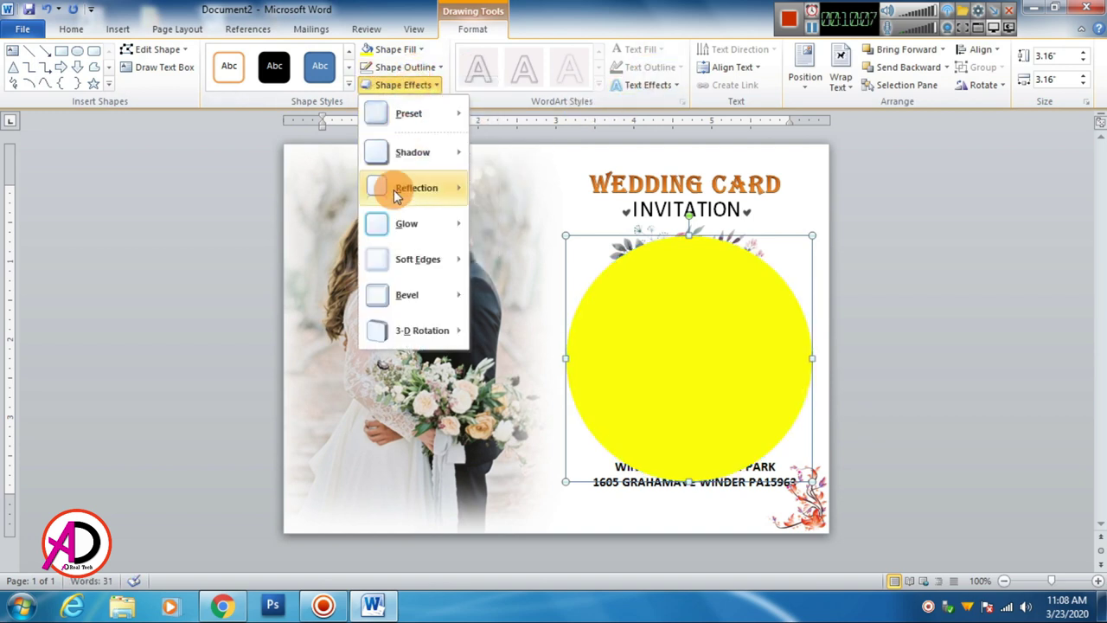
mouse_move(416, 260)
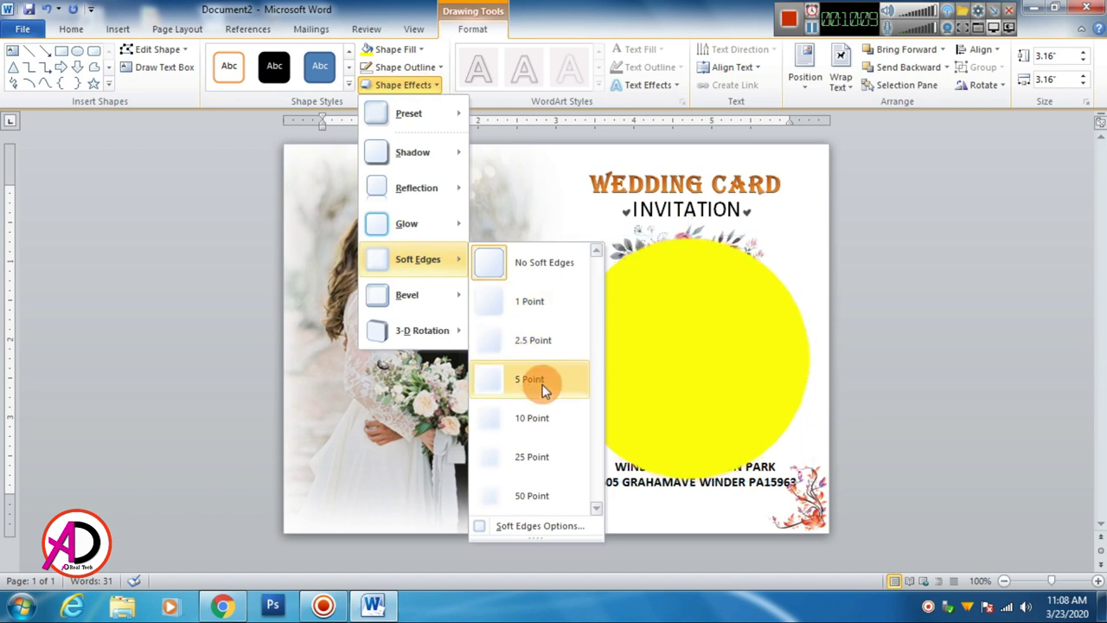
Give the circle 50 point soft edges, enlarge it, and send it behind the text
click(536, 486)
click(813, 248)
drag(813, 234, 828, 216)
click(947, 68)
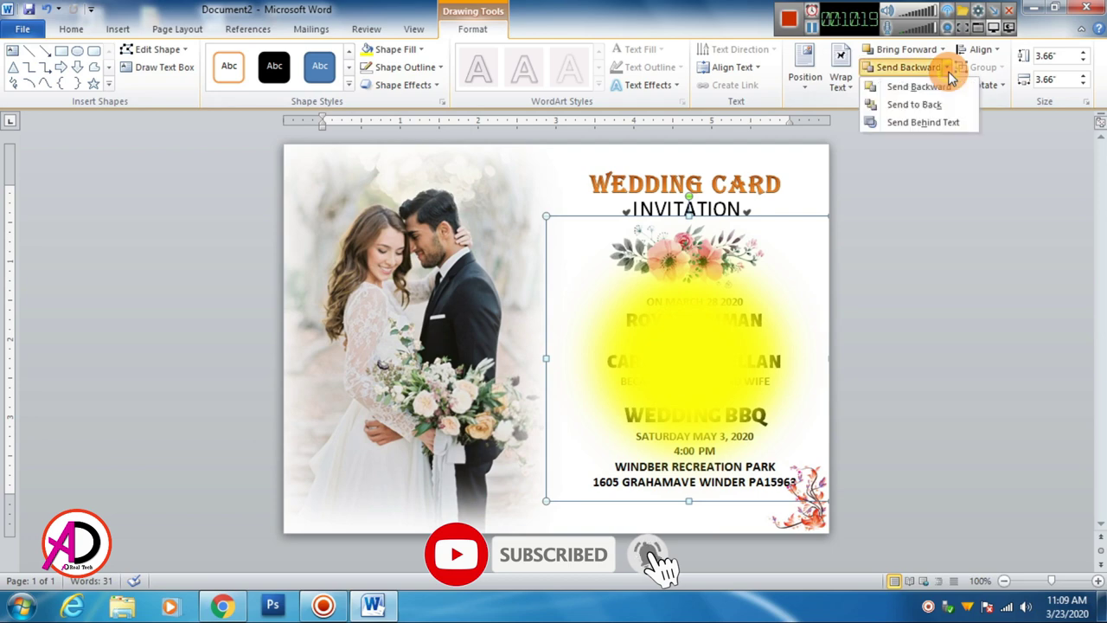
click(933, 119)
click(978, 349)
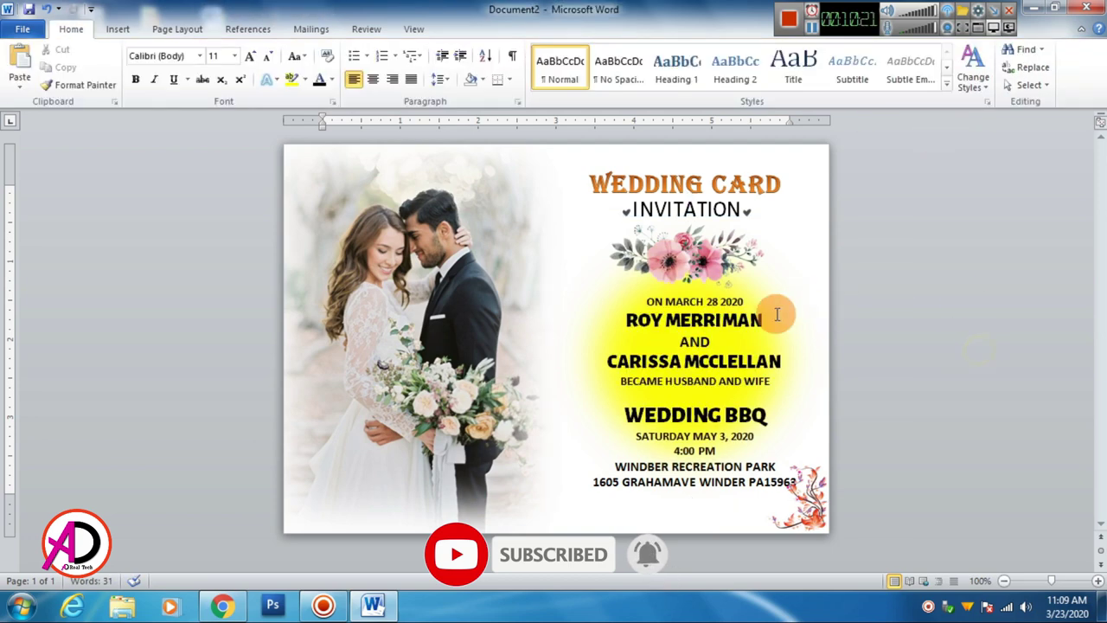
Set the yellow circle's fill transparency to 40% in Format Shape
click(597, 341)
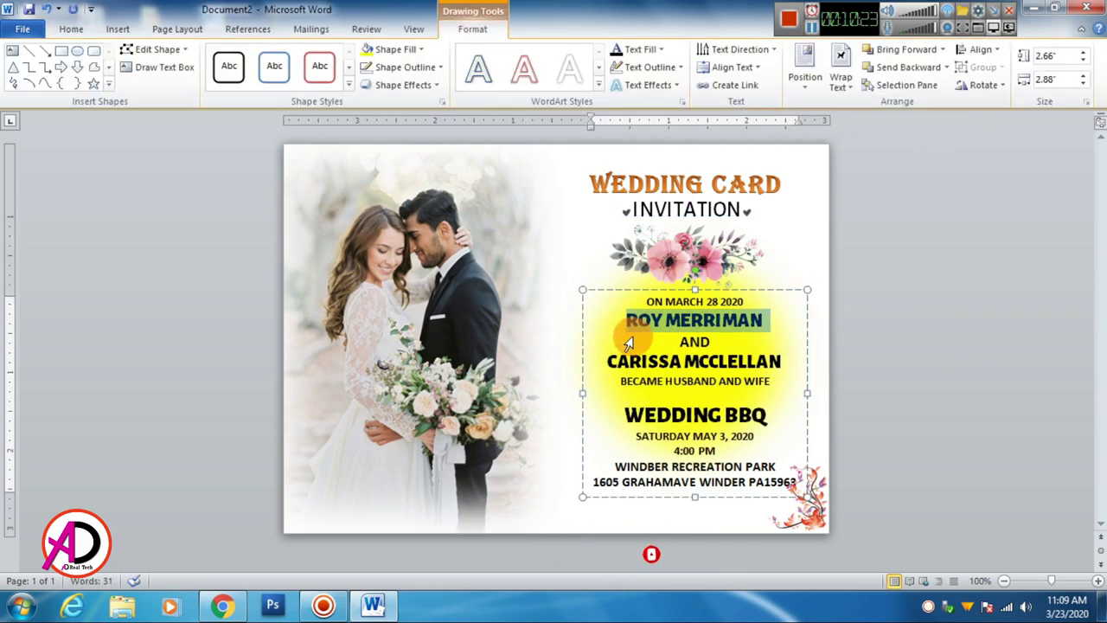
click(907, 423)
click(776, 383)
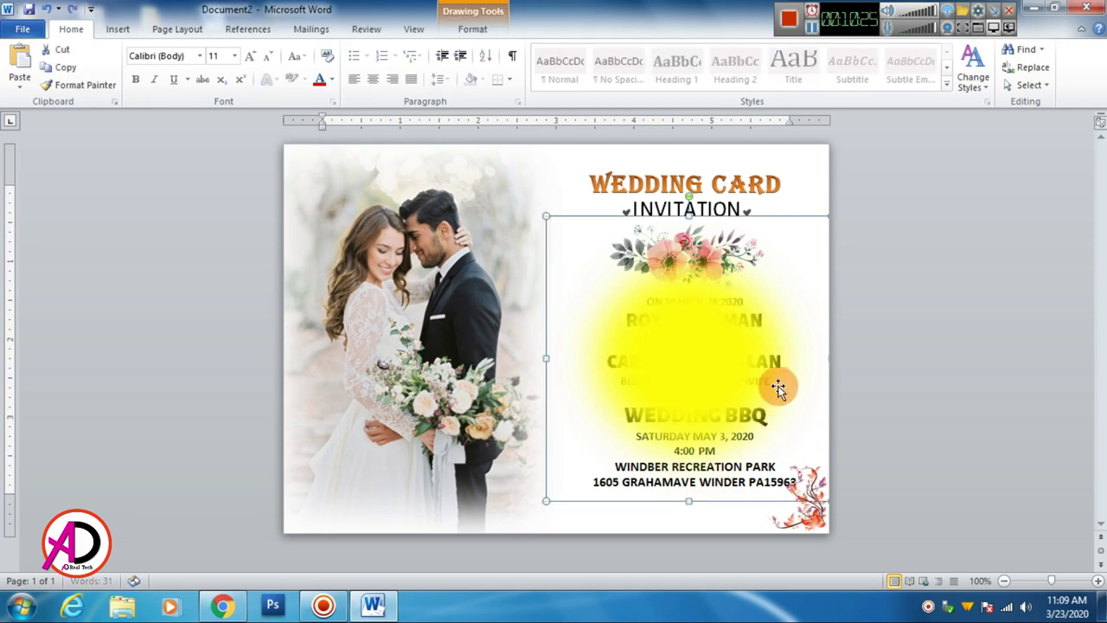
right_click(683, 361)
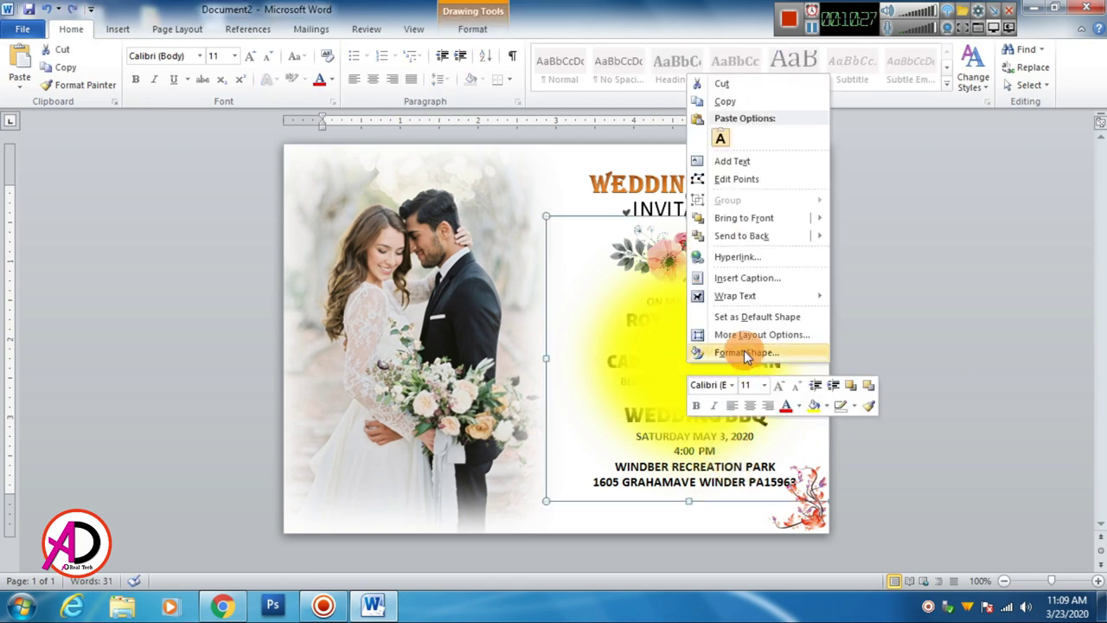
click(742, 351)
drag(355, 346, 371, 348)
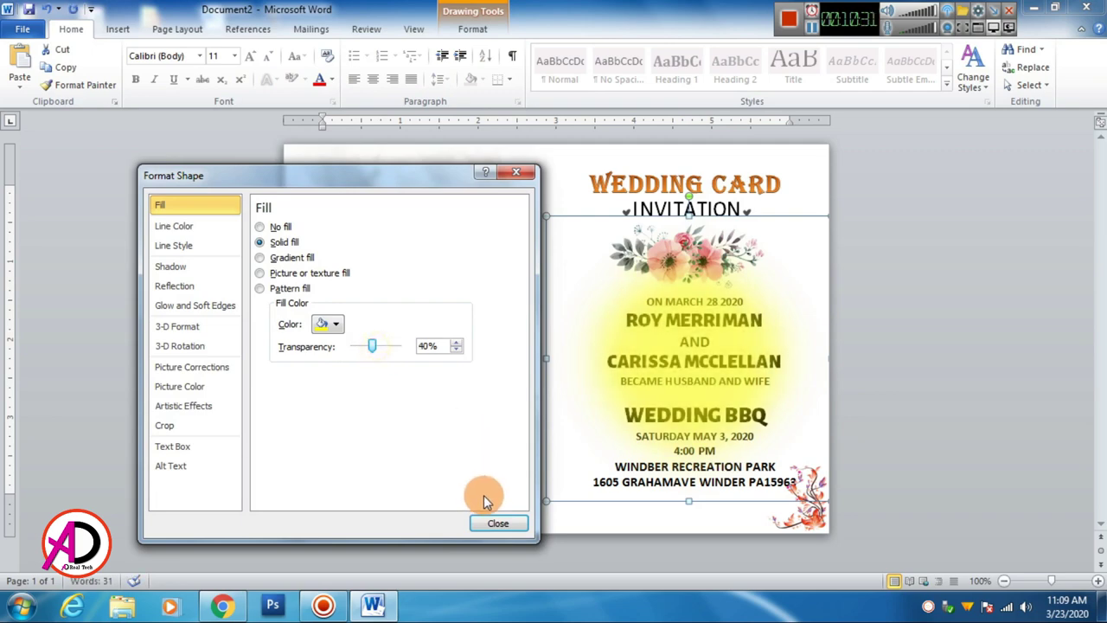
click(493, 522)
click(474, 28)
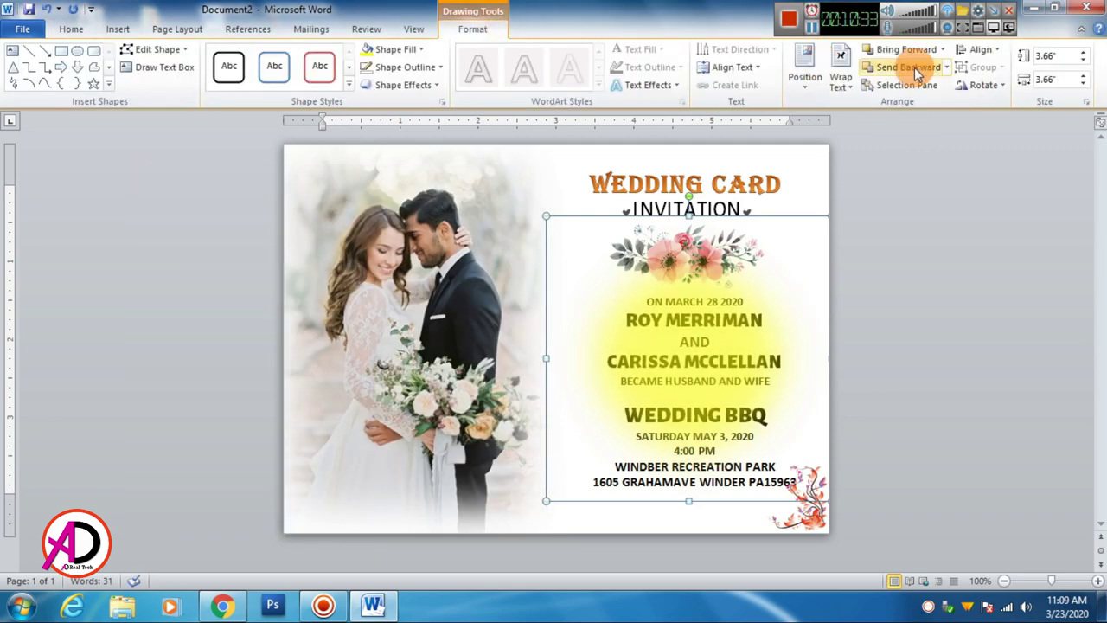
click(945, 68)
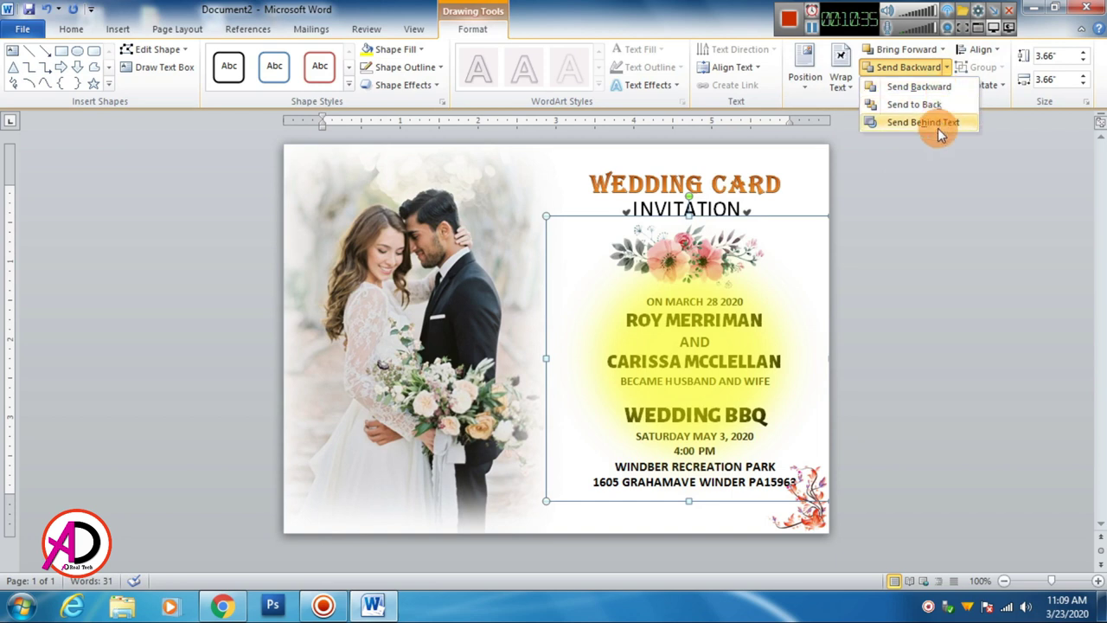
Confirm the yellow glow stays behind the wedding text, then bring up the Shapes gallery
click(932, 126)
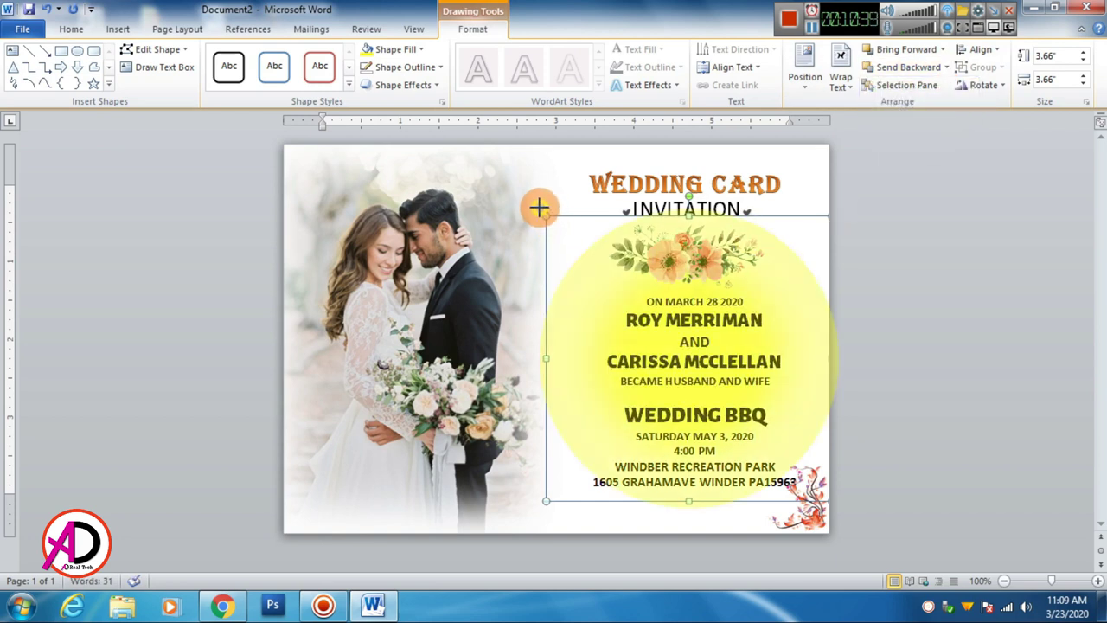
click(921, 359)
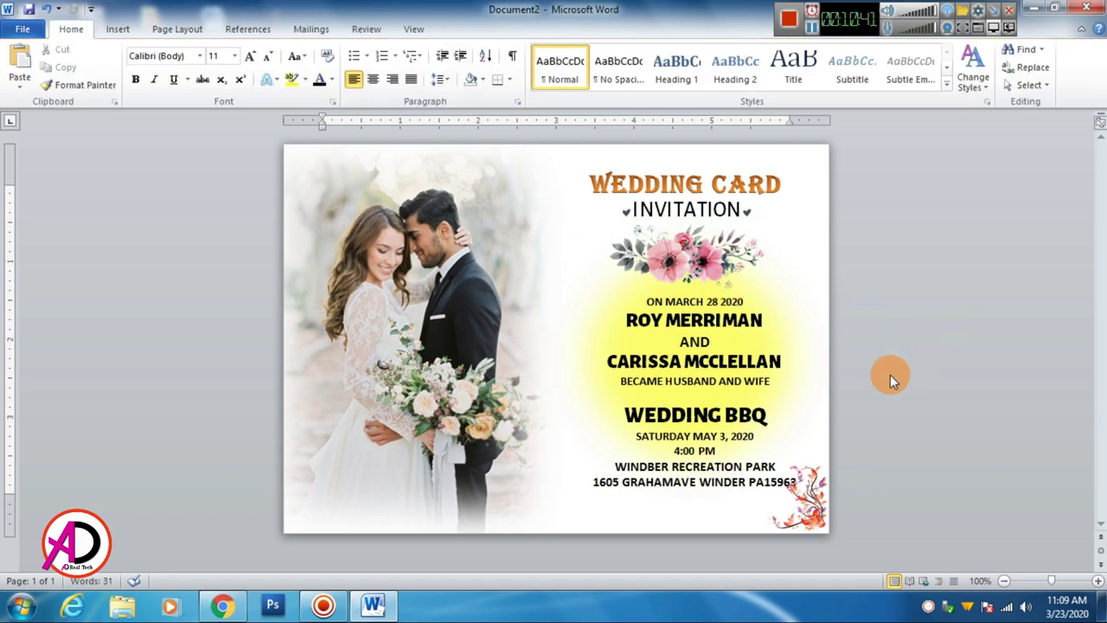
scroll(875, 384, down, 5)
scroll(876, 384, up, 2)
scroll(876, 384, up, 1)
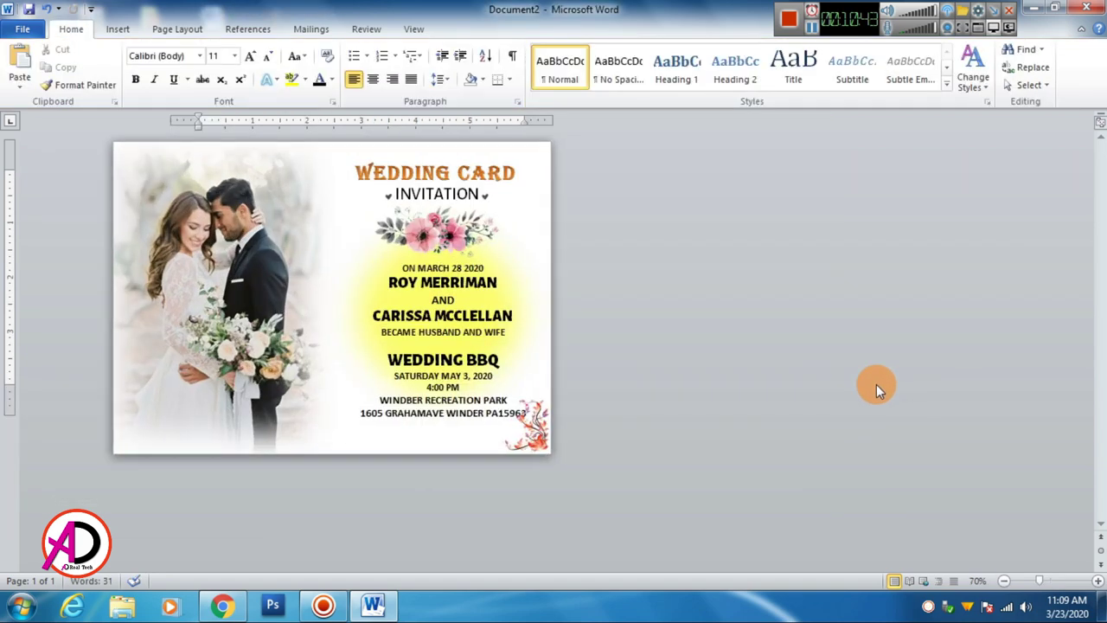
scroll(876, 384, up, 1)
scroll(876, 384, up, 1)
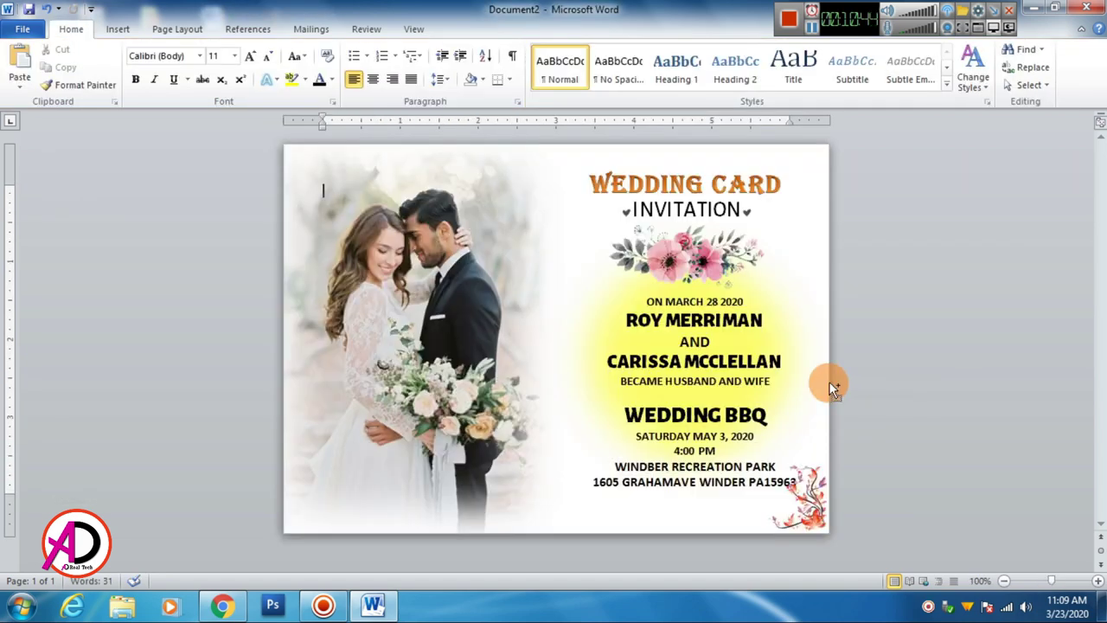
click(117, 29)
click(238, 65)
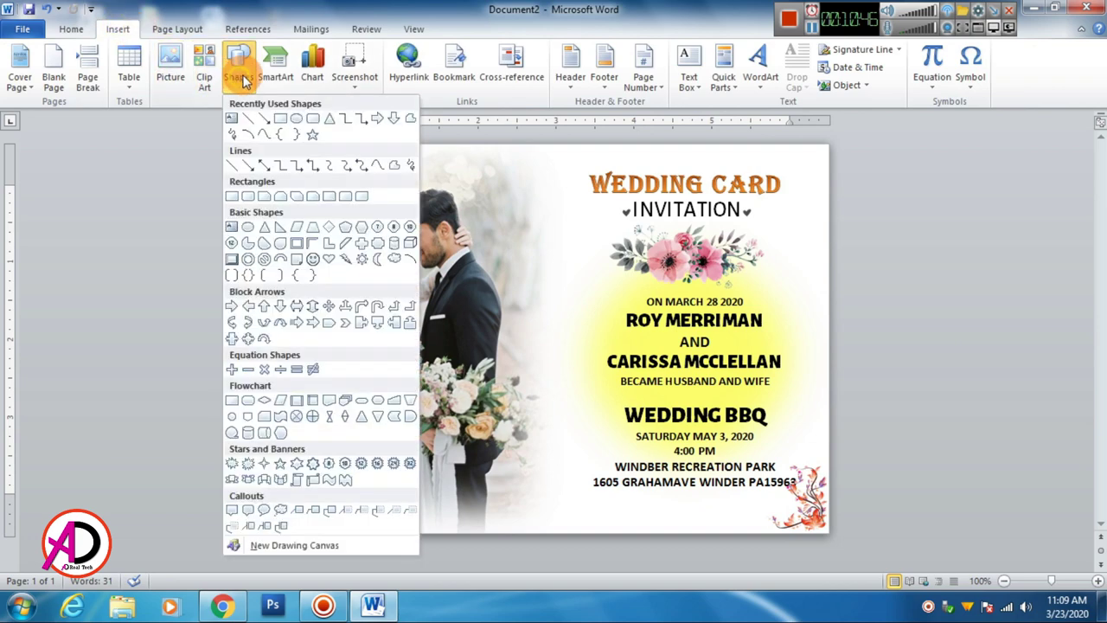
Draw a card-sized rectangle, remove its fill, and set its outline weight to 1½ pt
click(280, 118)
mouse_move(297, 157)
mouse_down()
mouse_move(808, 535)
mouse_move(814, 519)
mouse_up()
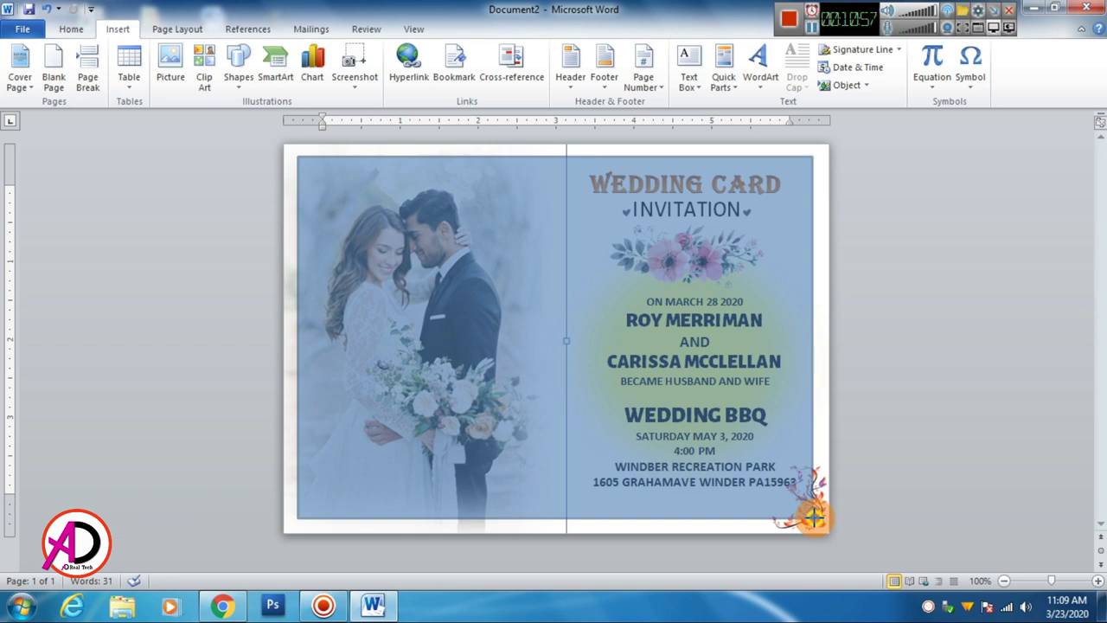
drag(814, 518, 813, 517)
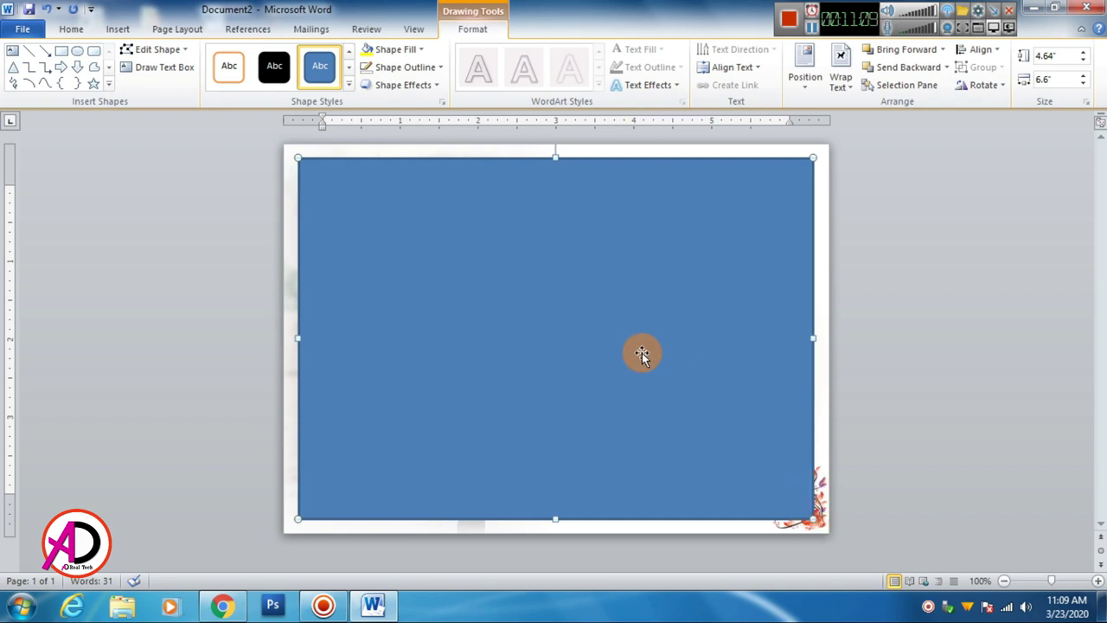
click(396, 66)
click(399, 49)
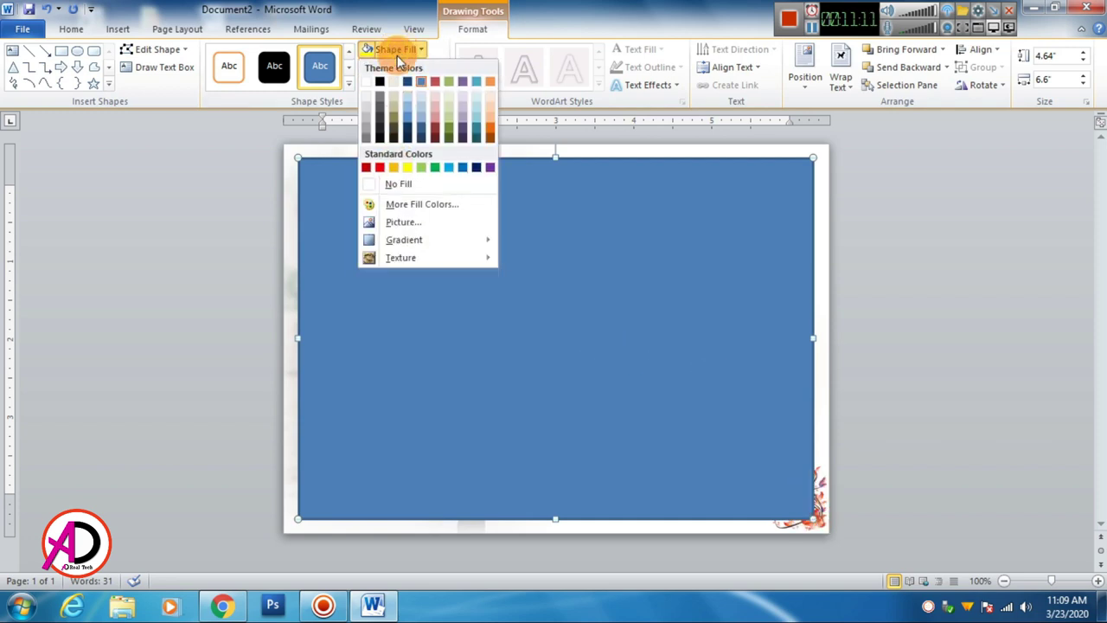
click(408, 182)
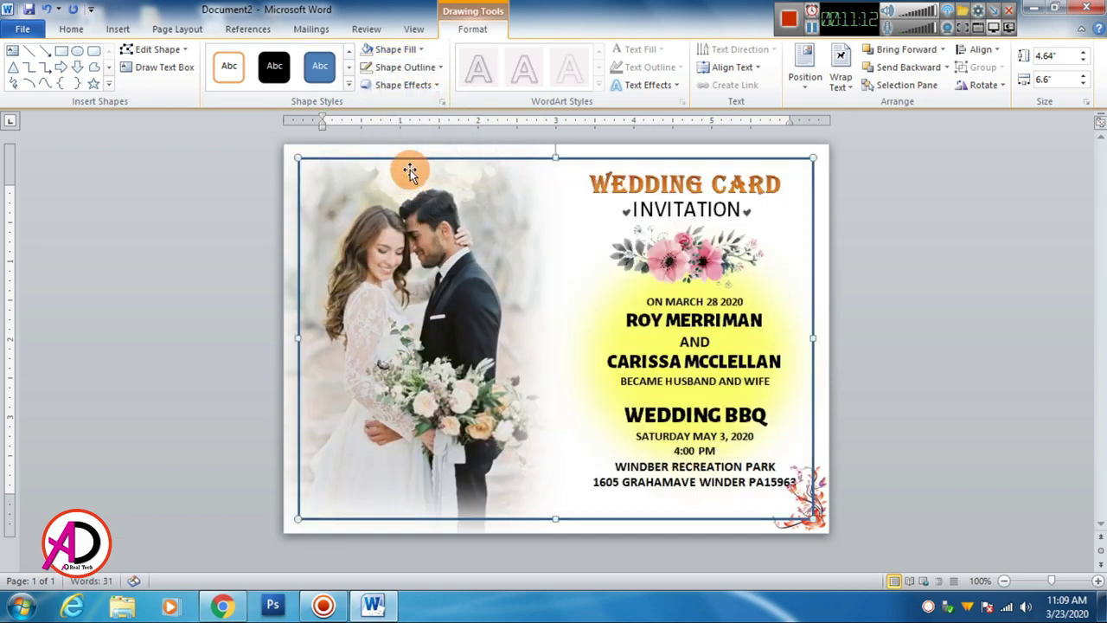
click(403, 67)
mouse_move(393, 240)
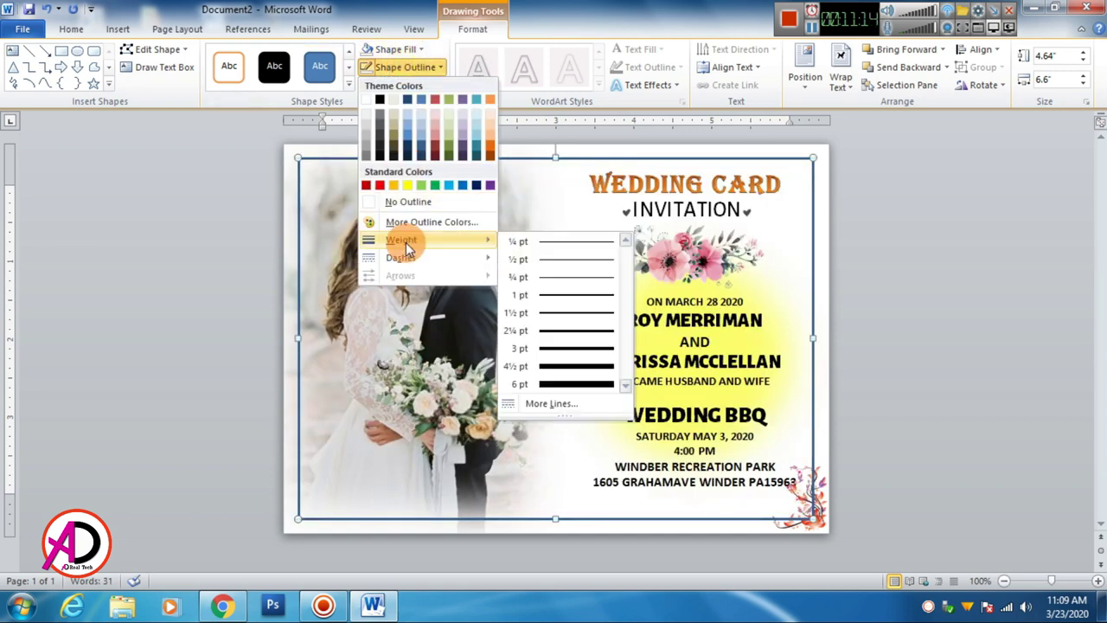
click(567, 316)
click(413, 73)
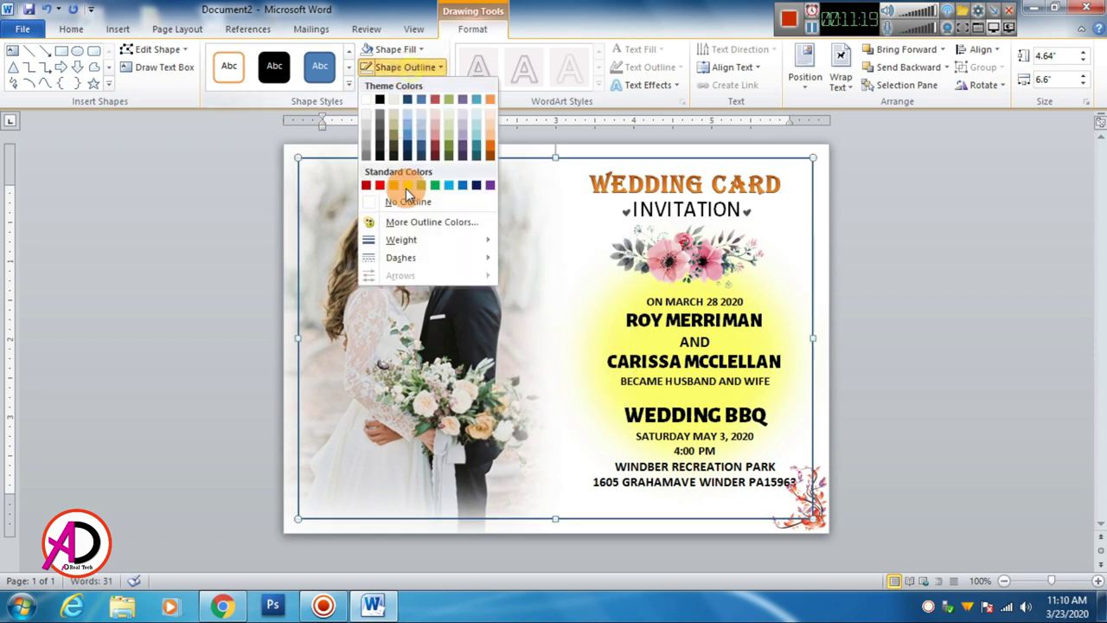
click(569, 181)
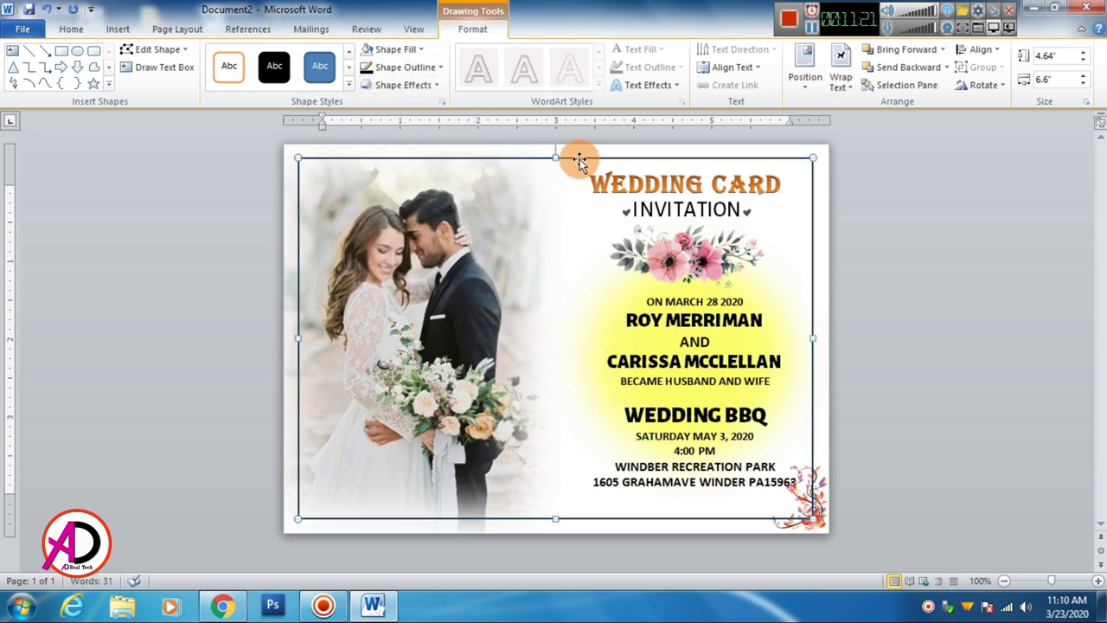
Move the outline frame lower on the card and tilt it slightly
mouse_move(578, 158)
mouse_down()
mouse_move(570, 178)
mouse_move(569, 164)
mouse_up()
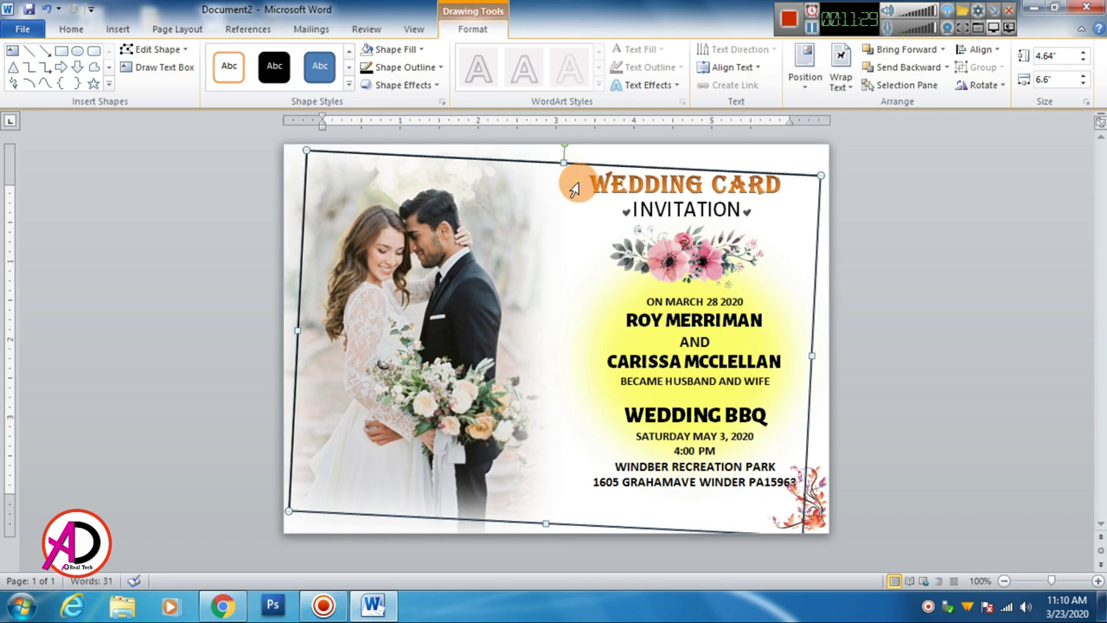
drag(587, 166, 565, 155)
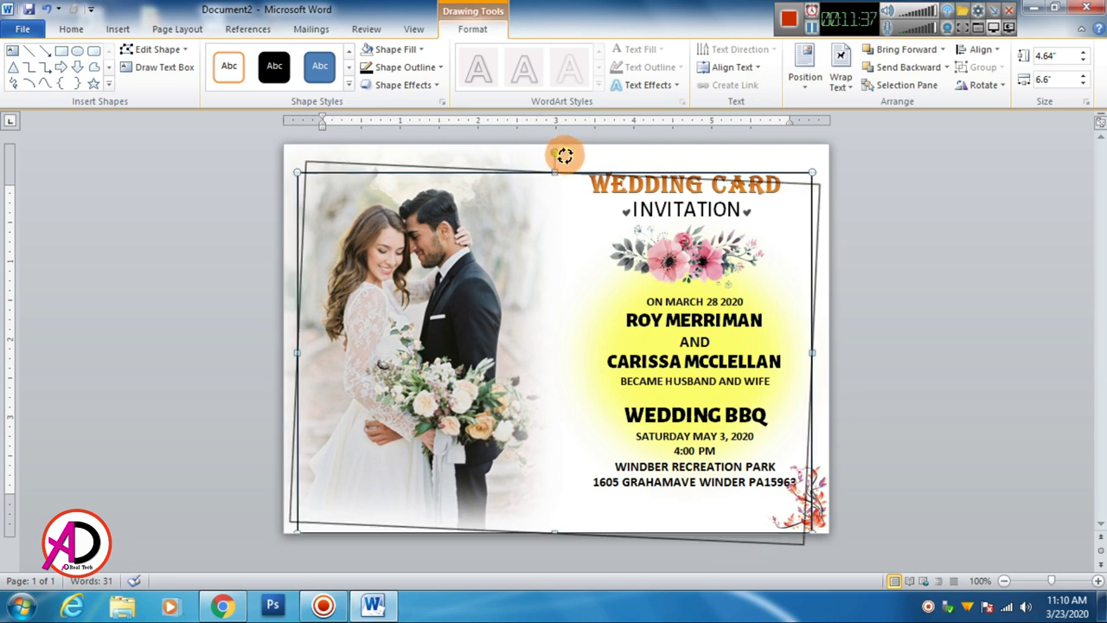
drag(565, 155, 564, 154)
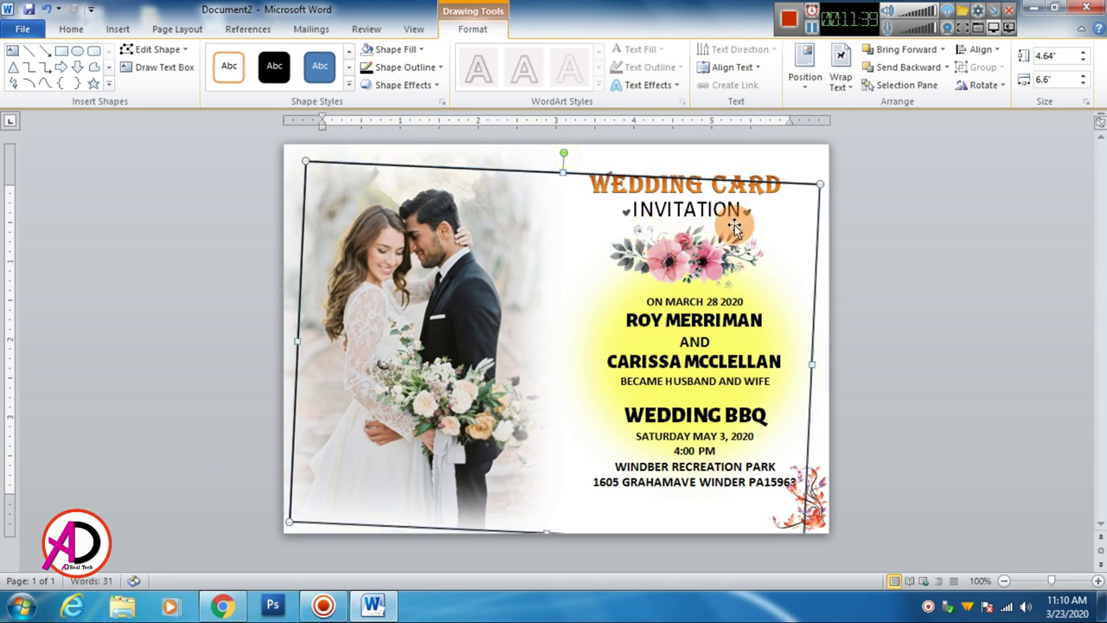
drag(801, 183, 801, 172)
drag(812, 522, 794, 515)
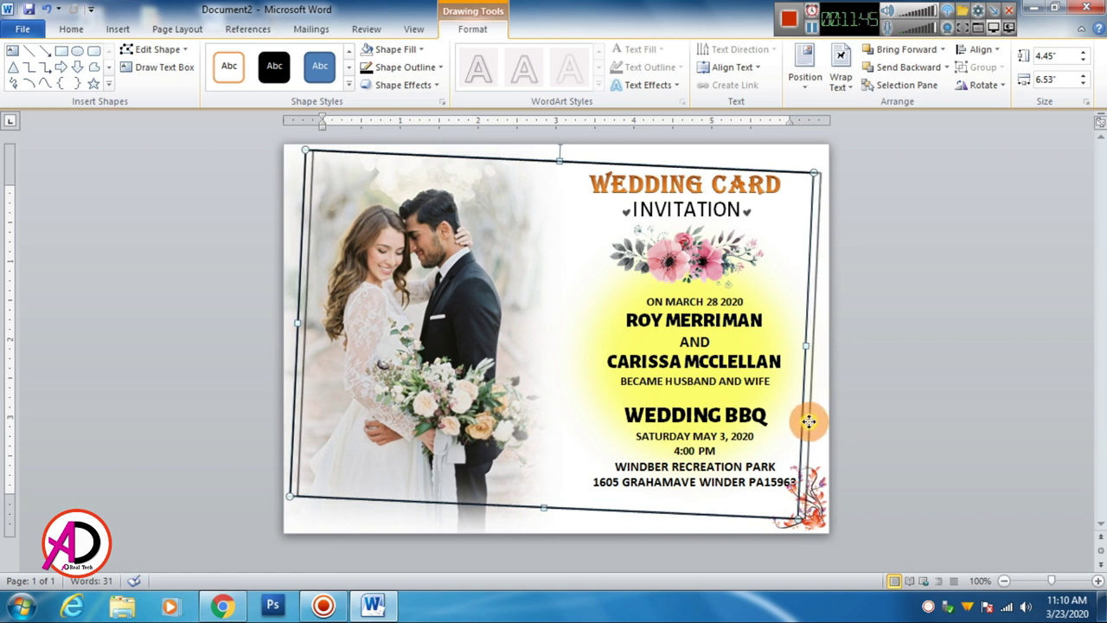
drag(809, 421, 808, 423)
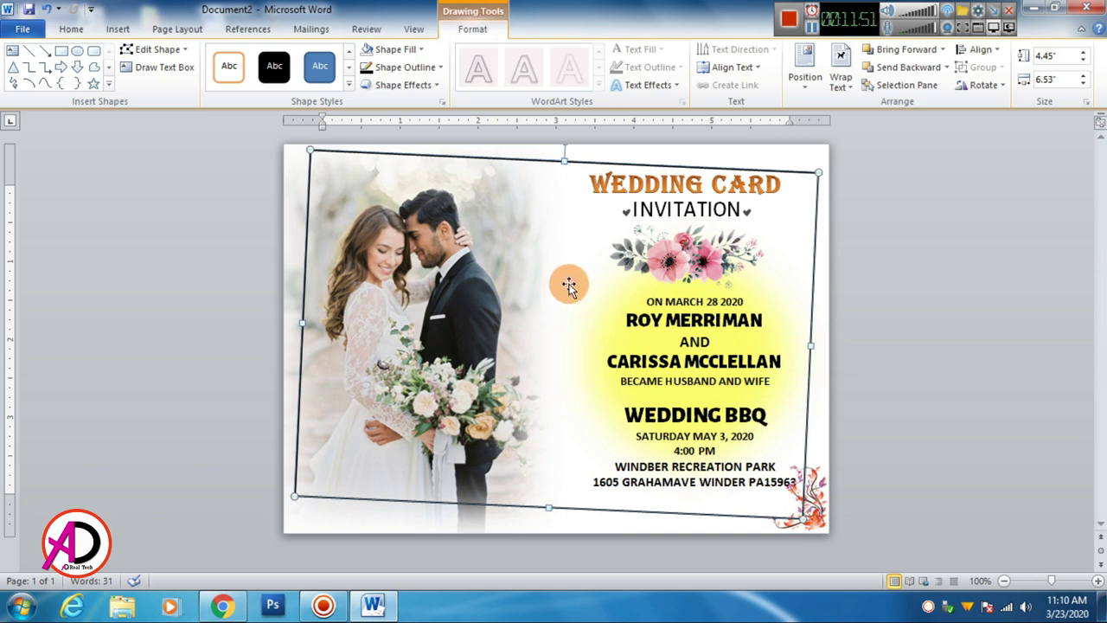
drag(614, 175, 614, 208)
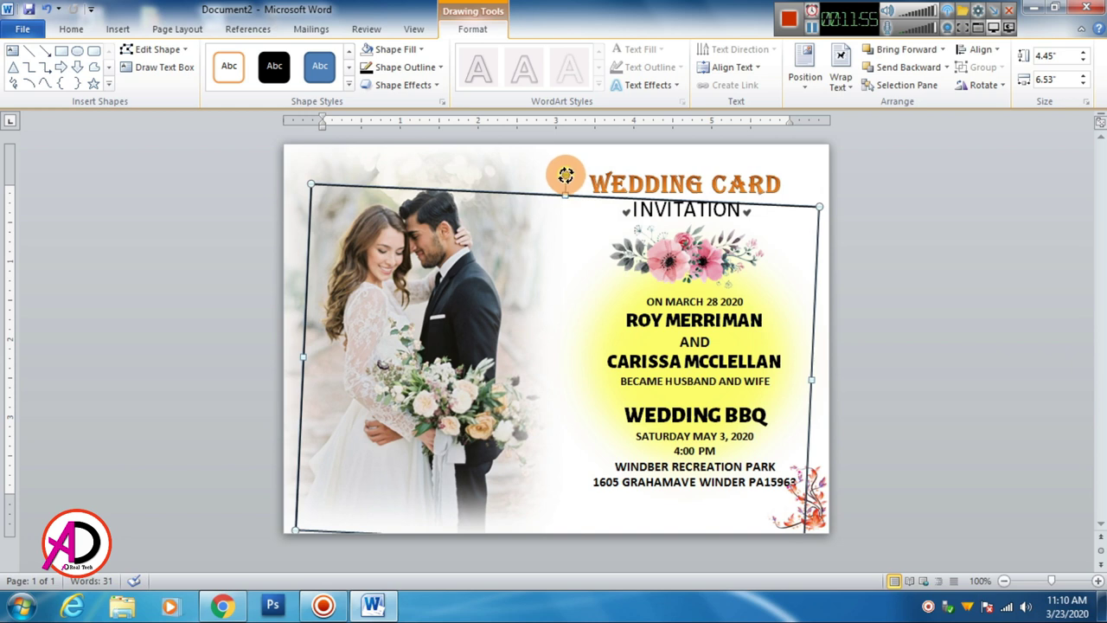
drag(565, 175, 539, 164)
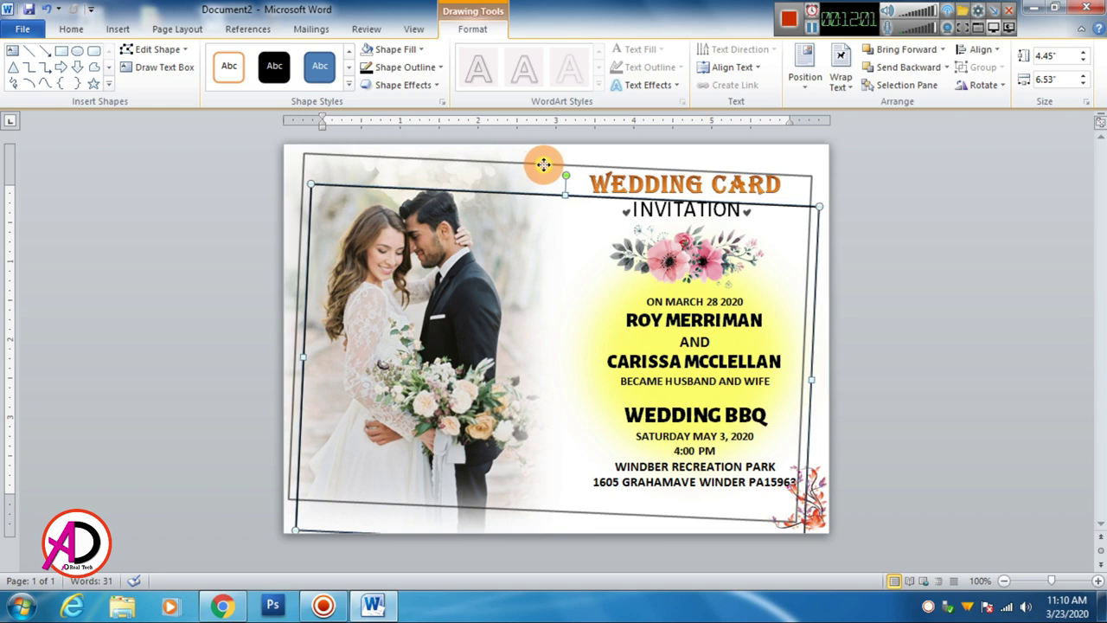
drag(543, 165, 541, 164)
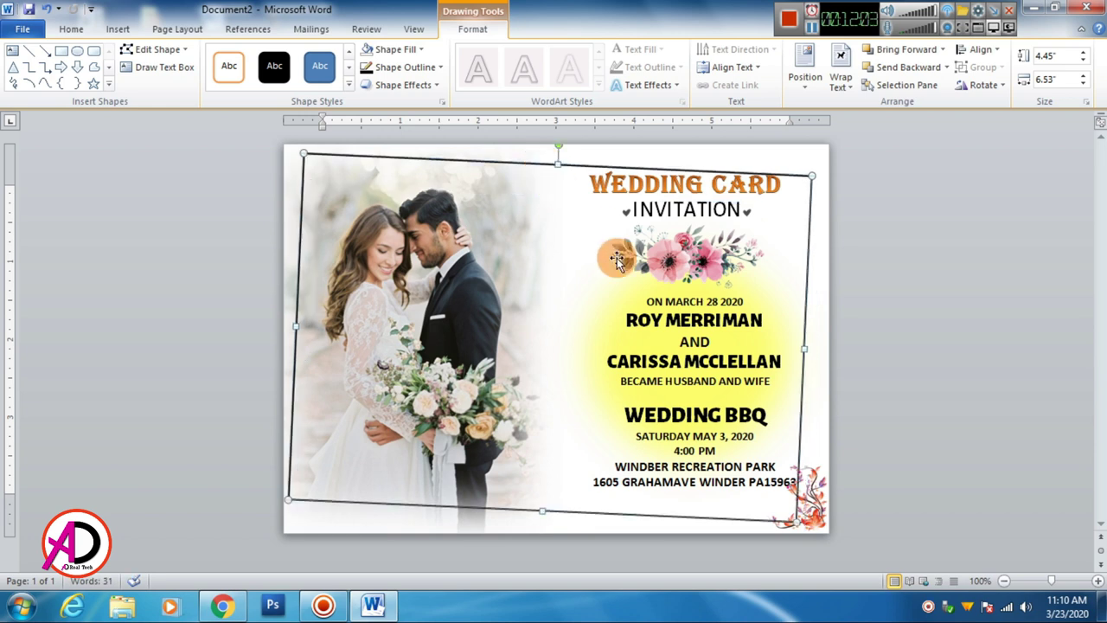
Nudge the tilted frame up and right with Ctrl+arrow keys, then duplicate it with Ctrl+D
key(ctrl+Up)
key(ctrl+Up)
key(ctrl+Up)
key(ctrl+Up)
key(ctrl+Up)
key(ctrl+Right)
key(ctrl+Right)
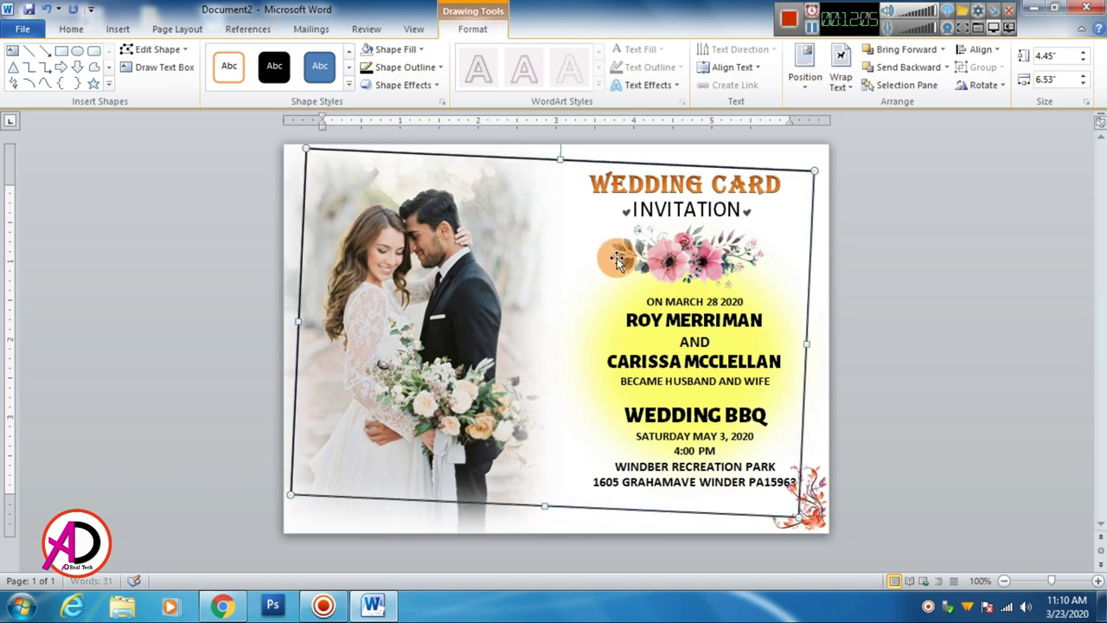
key(ctrl+Right)
key(ctrl+Right)
key(ctrl+Right)
key(ctrl+Down)
key(ctrl+Down)
key(ctrl+Down)
key(ctrl+Right)
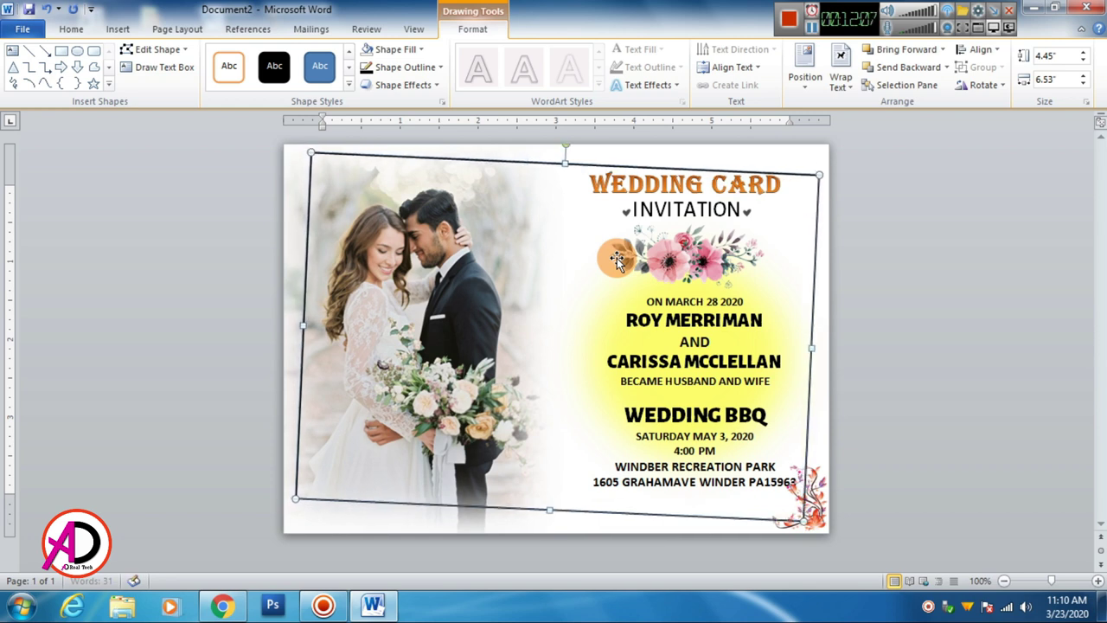
key(ctrl+Up)
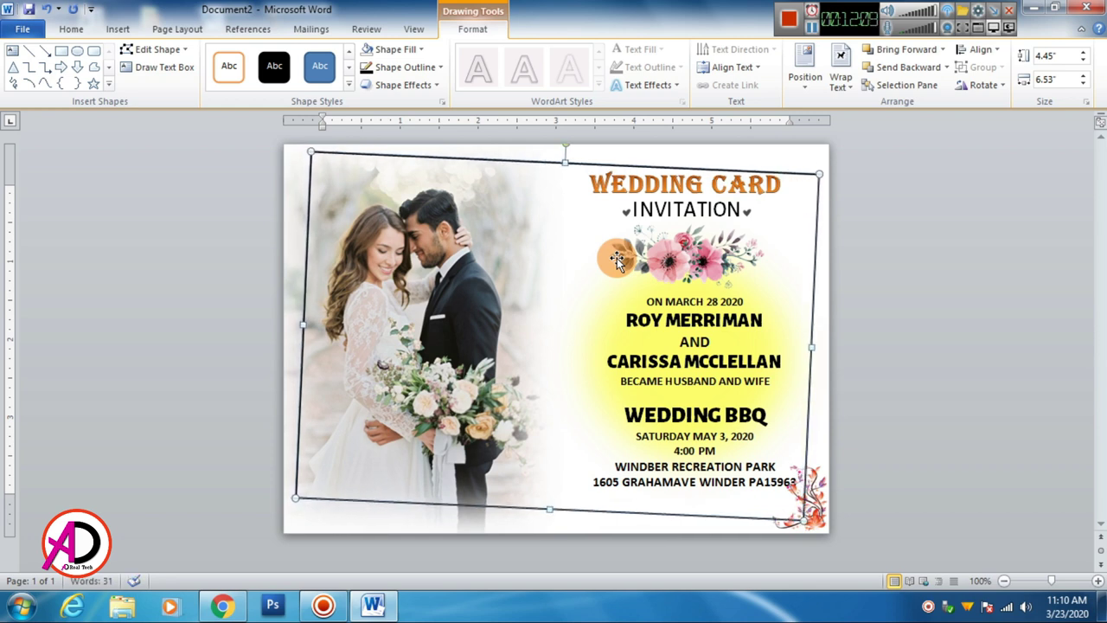
key(ctrl+Right)
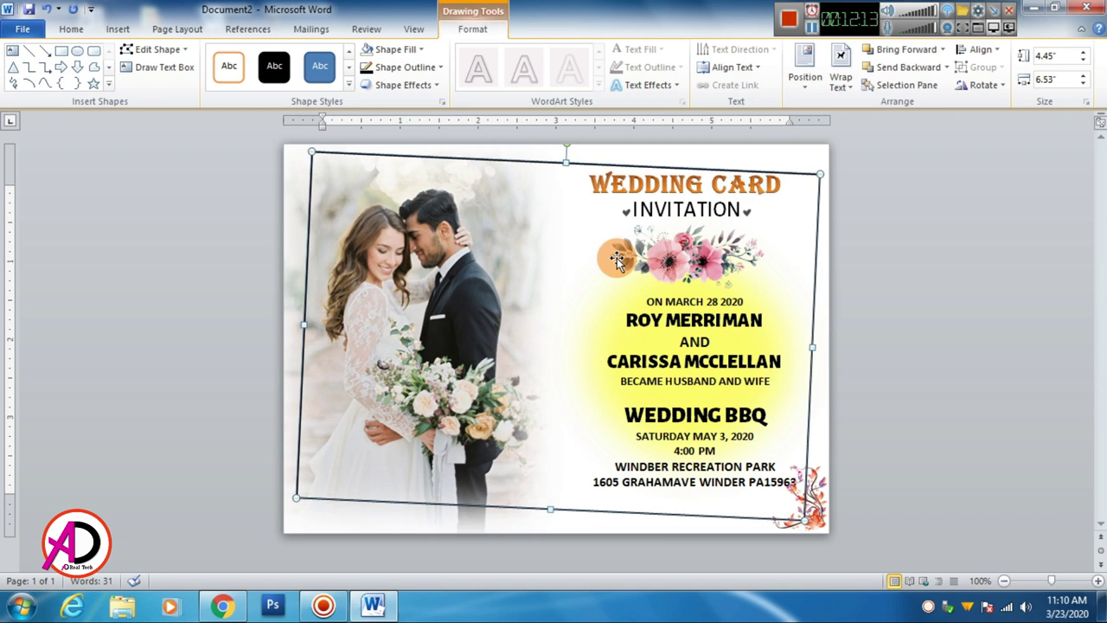
key(ctrl+d)
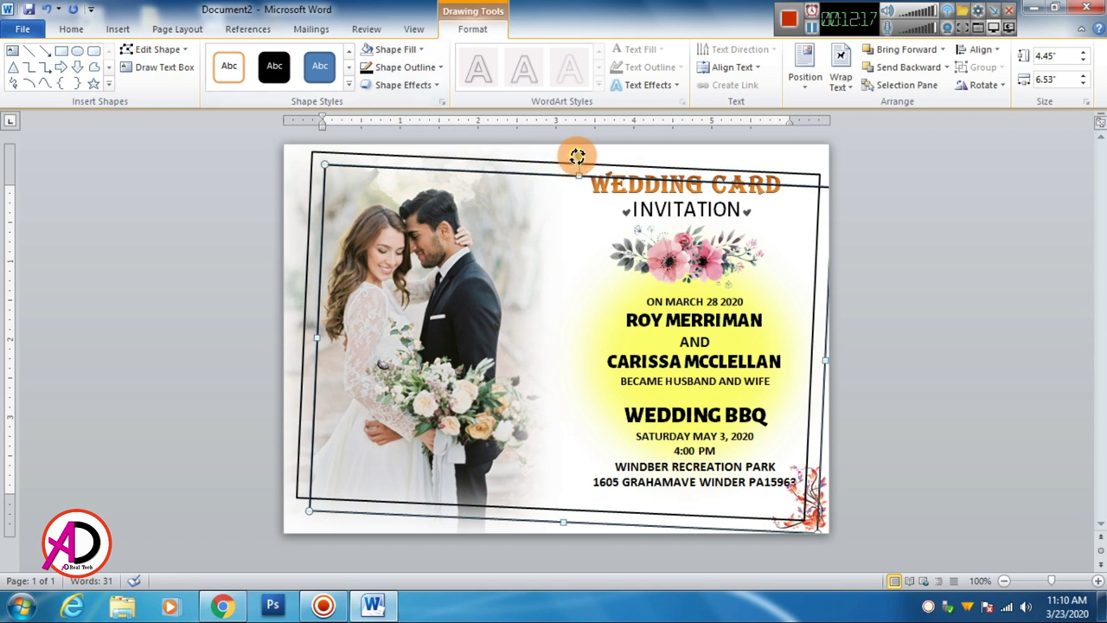
Tilt the copied frame the opposite way and nudge it with arrow keys over the original
drag(577, 157, 563, 167)
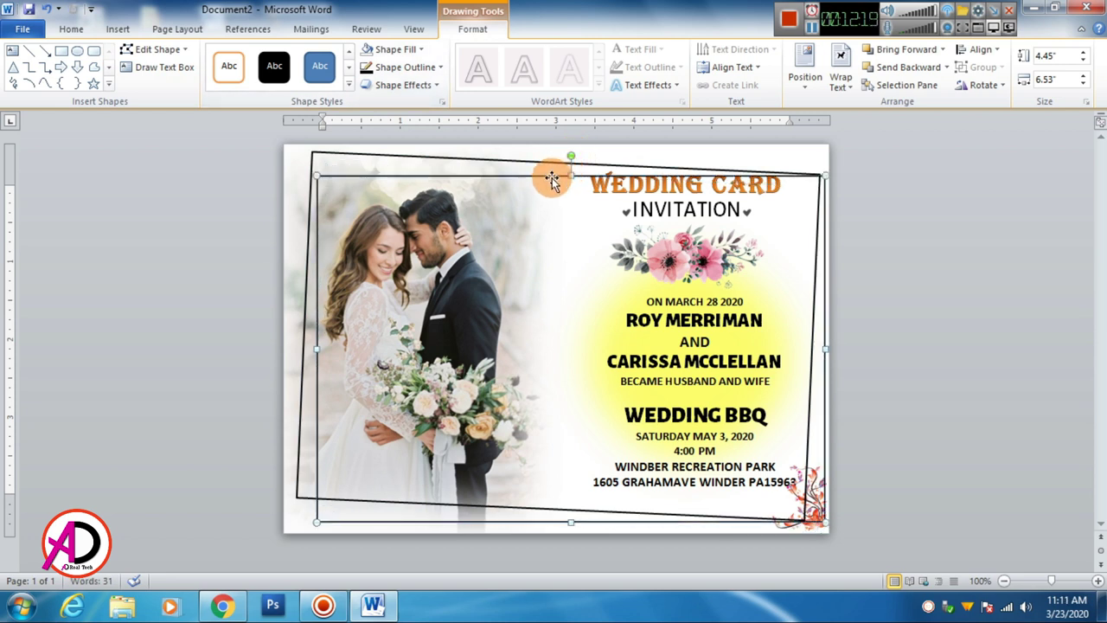
click(548, 171)
key(Up)
key(Up)
key(Left)
key(Left)
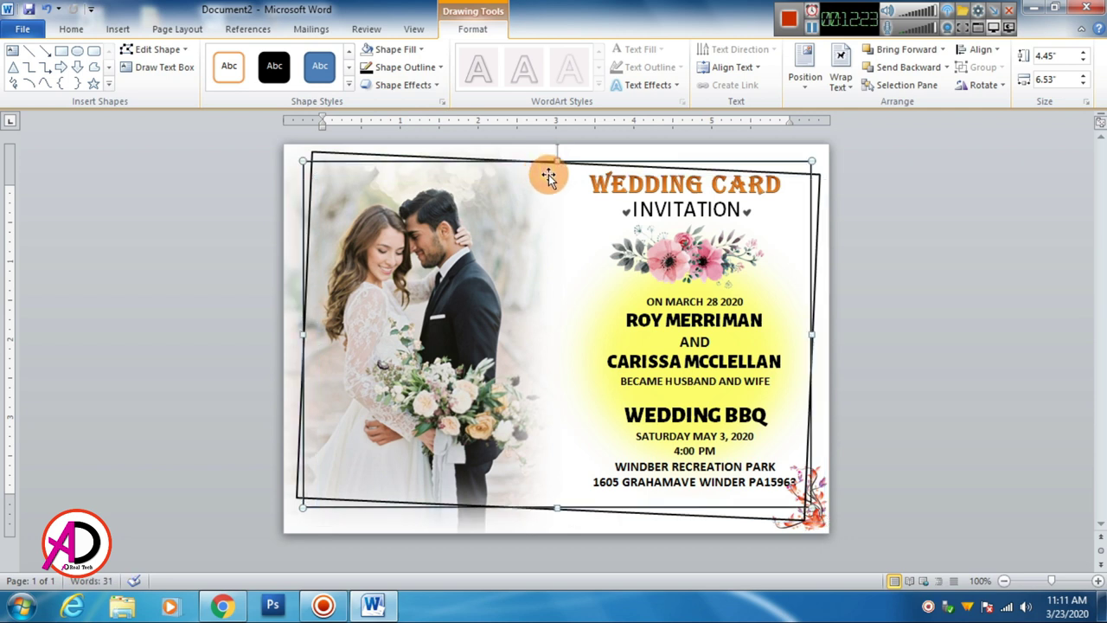
key(Left)
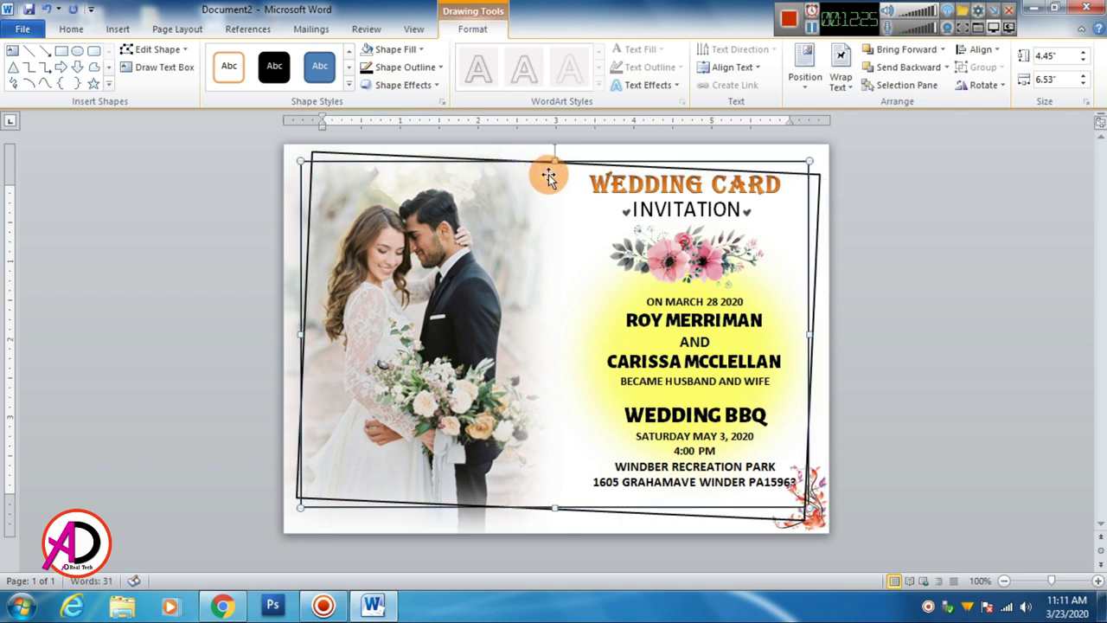
key(Right)
key(Right)
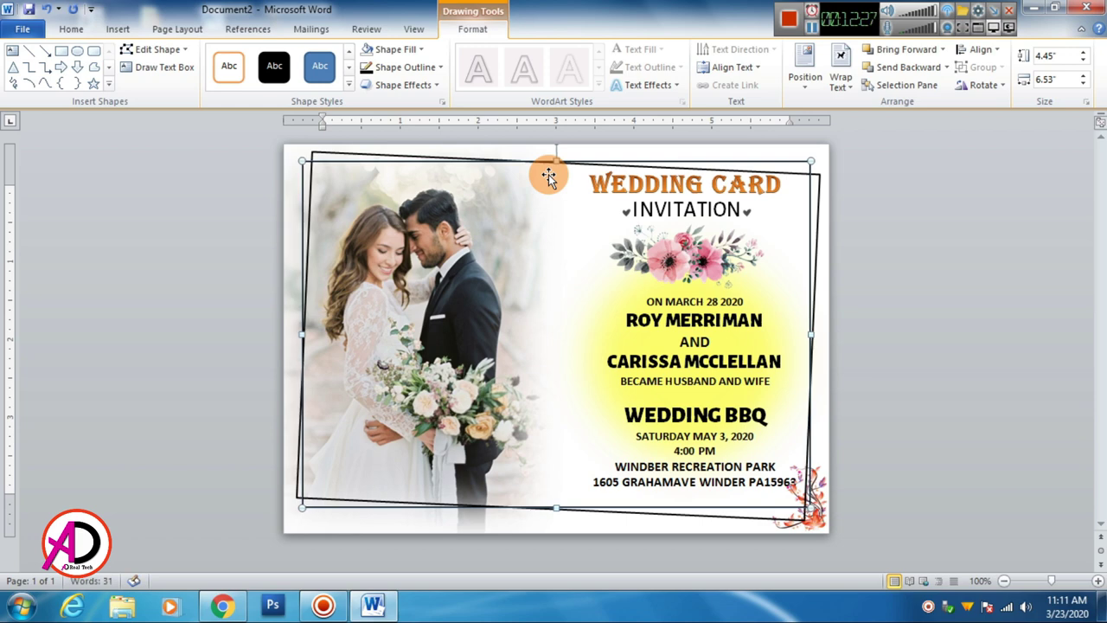
key(Down)
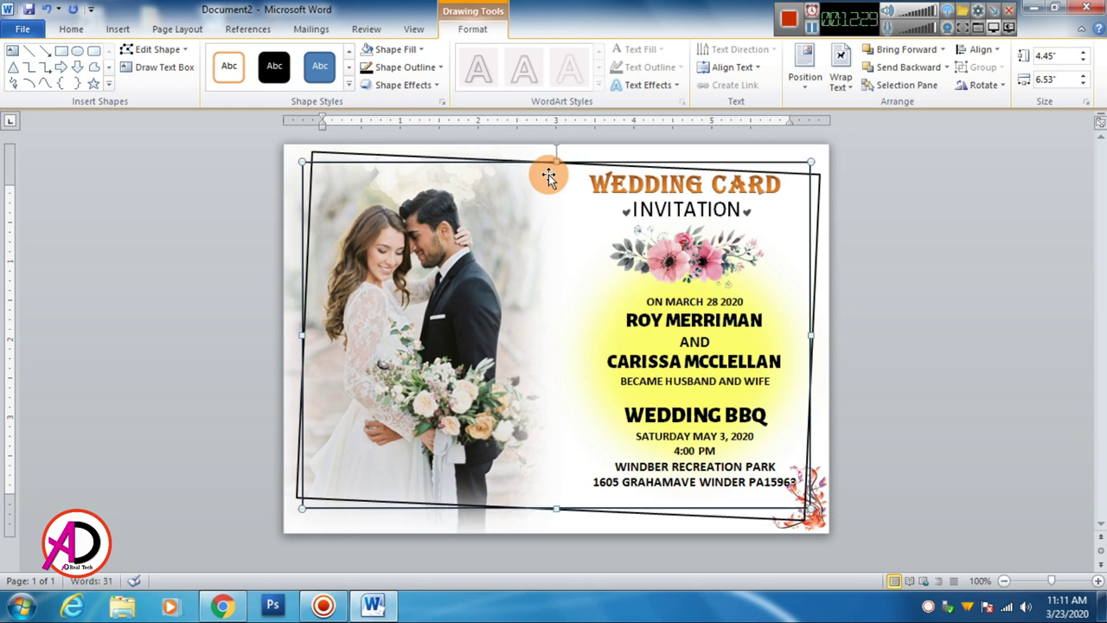
click(648, 332)
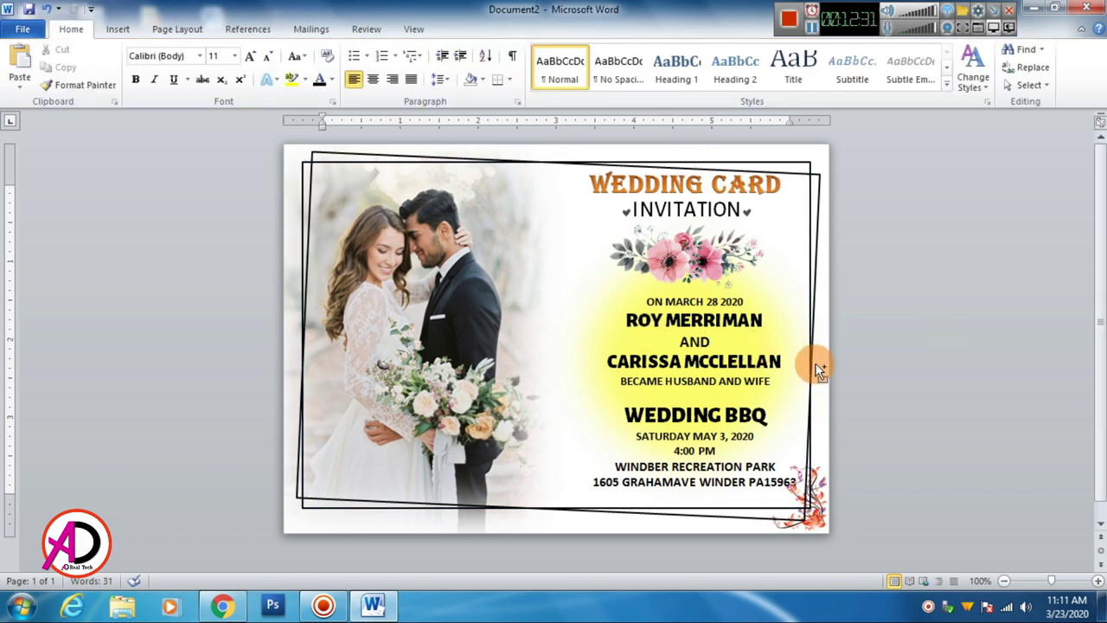
scroll(819, 370, up, 1)
scroll(819, 370, down, 1)
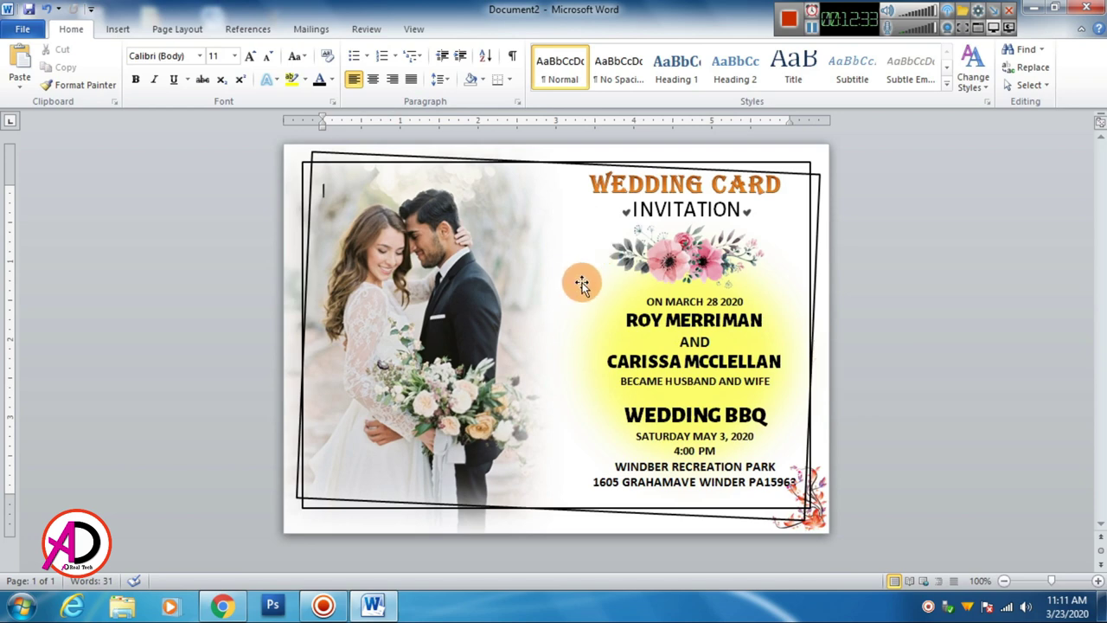
scroll(653, 341, up, 1)
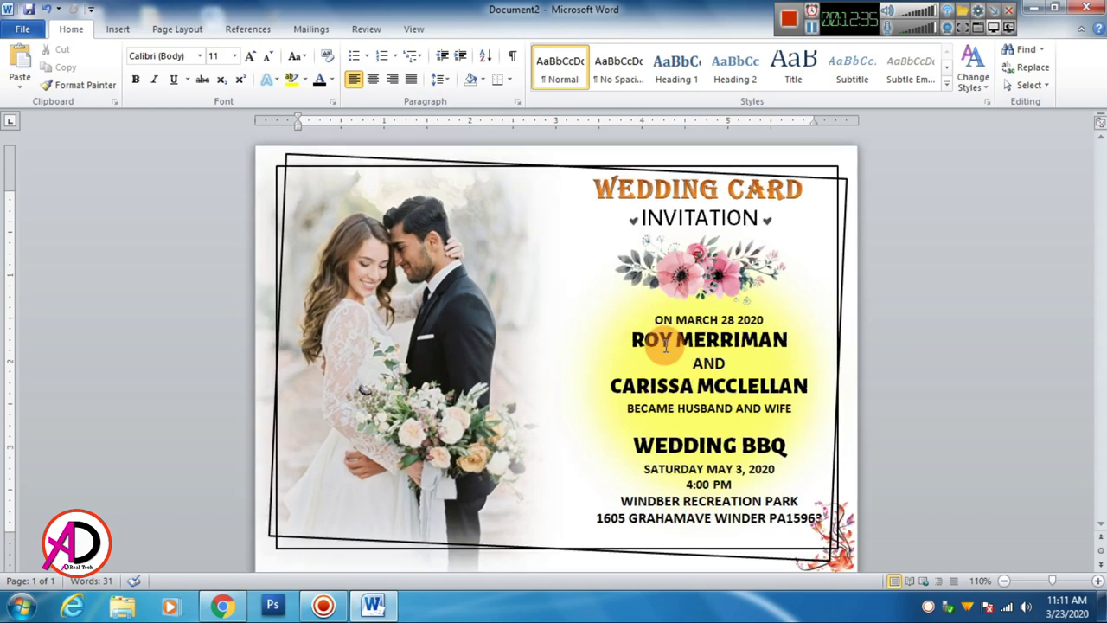
scroll(660, 351, down, 1)
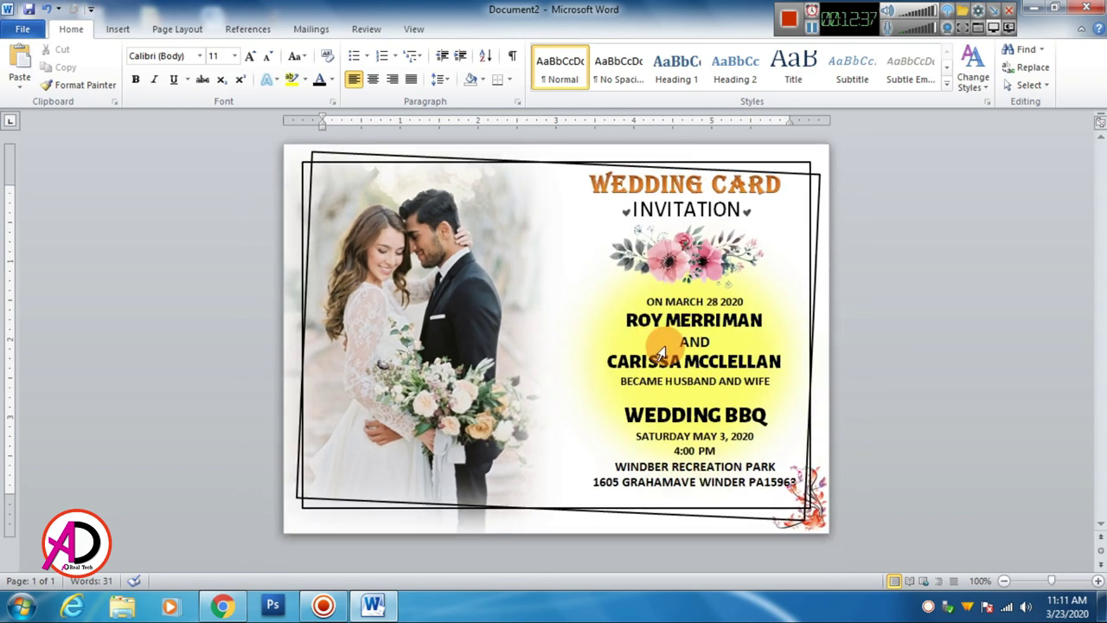
click(765, 296)
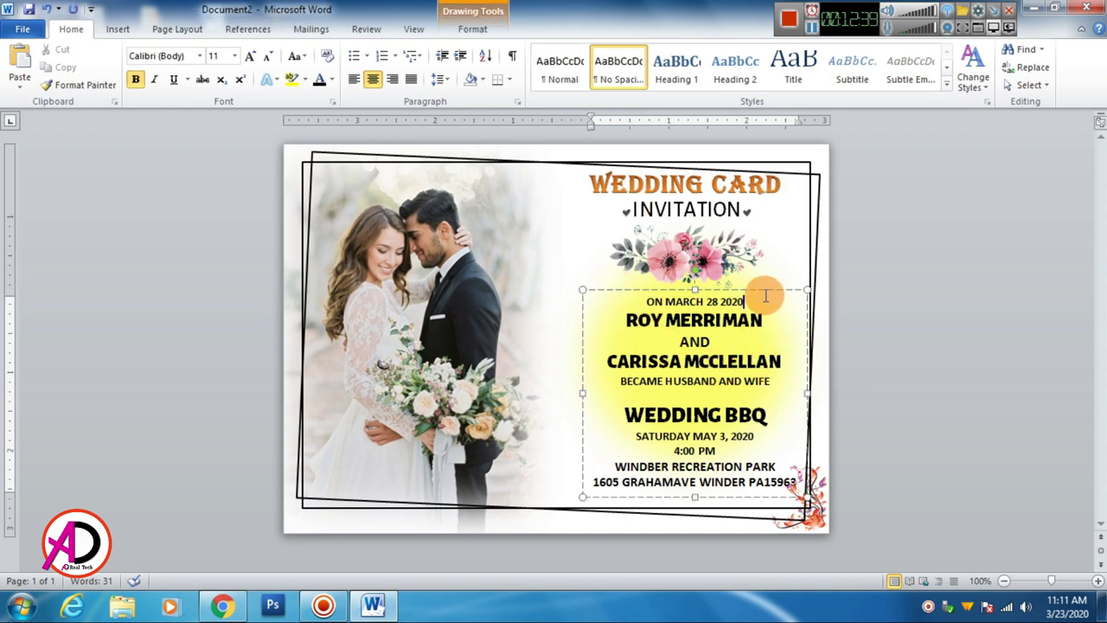
click(562, 373)
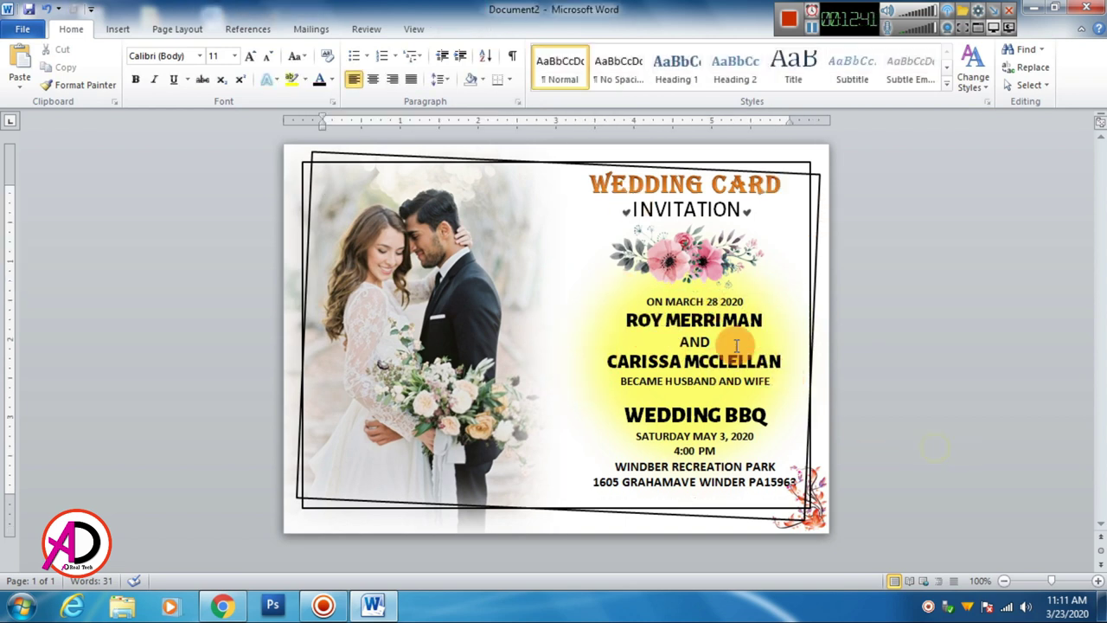
click(777, 321)
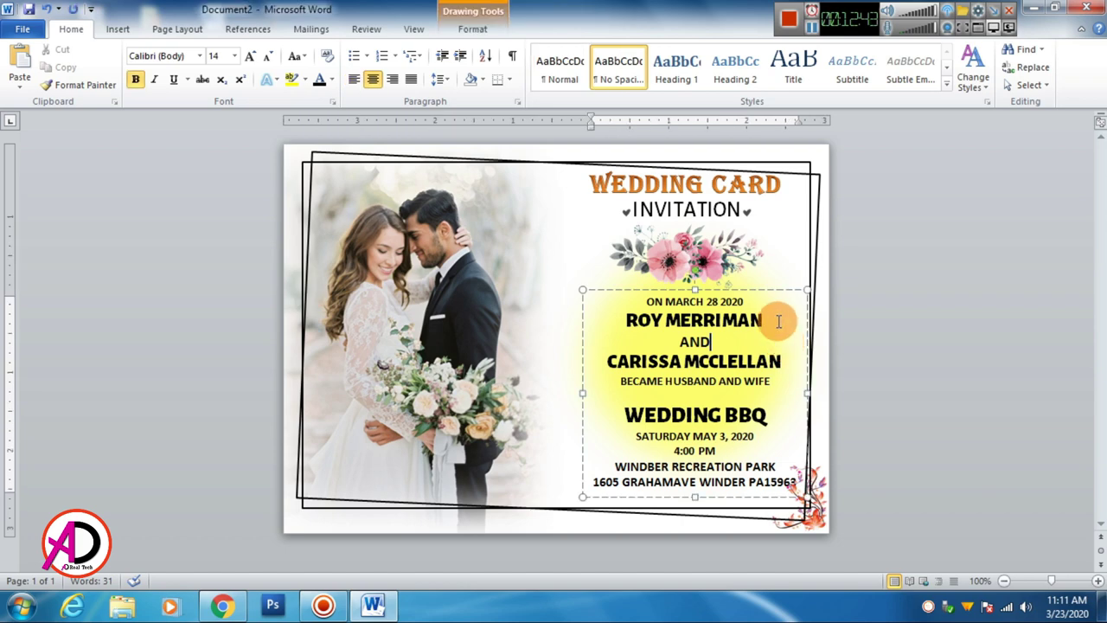
click(758, 283)
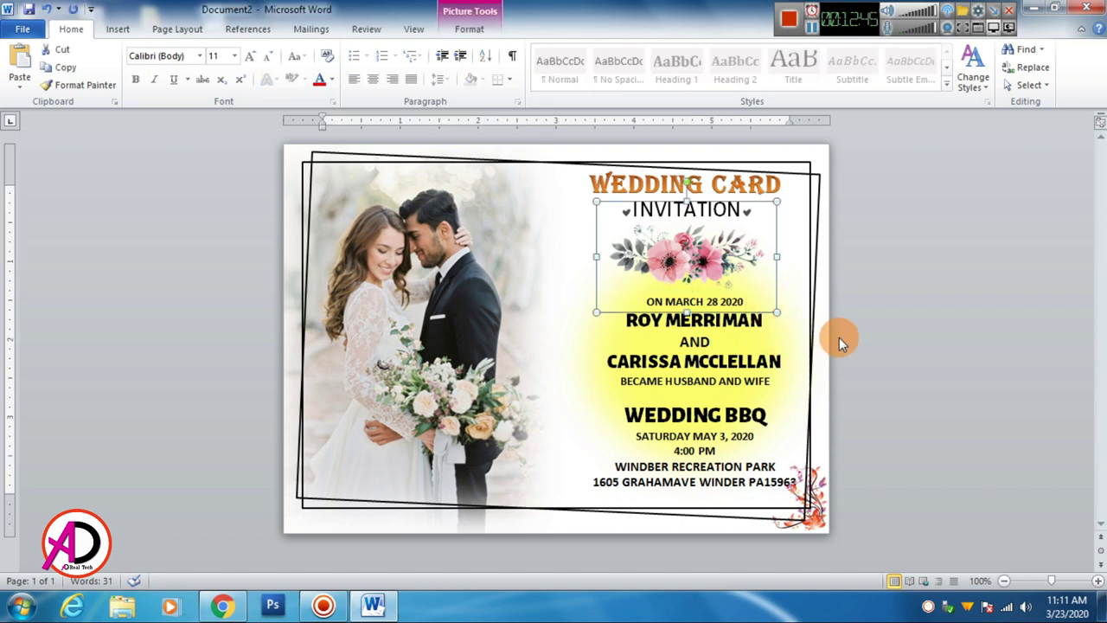
click(909, 354)
ctrl+scroll(915, 364, up, 3)
ctrl+scroll(918, 372, down, 2)
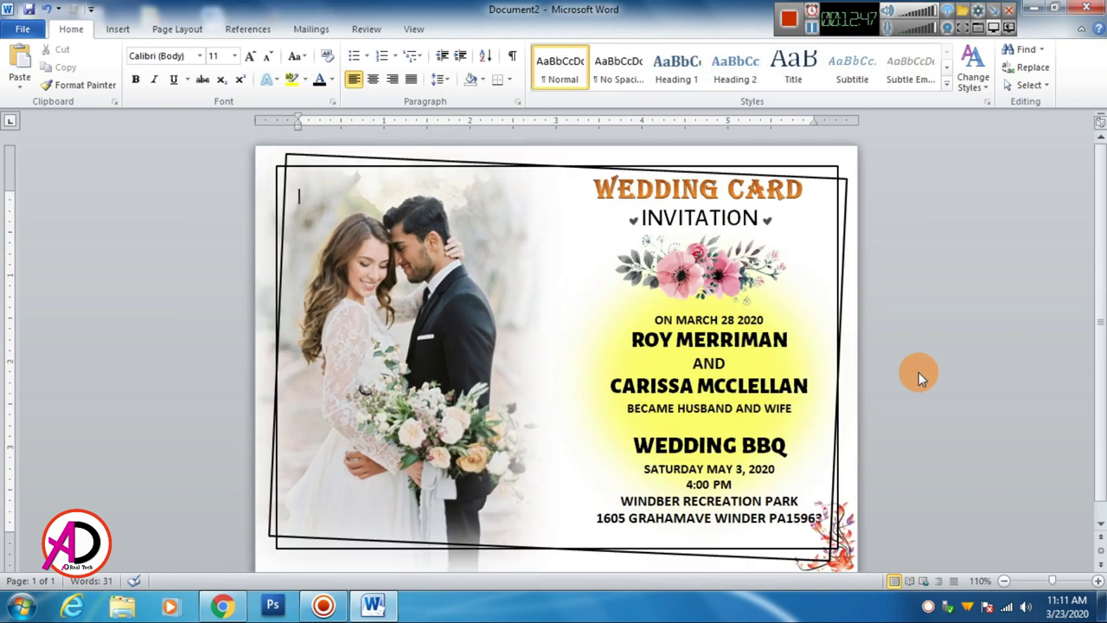
ctrl+scroll(918, 373, down, 1)
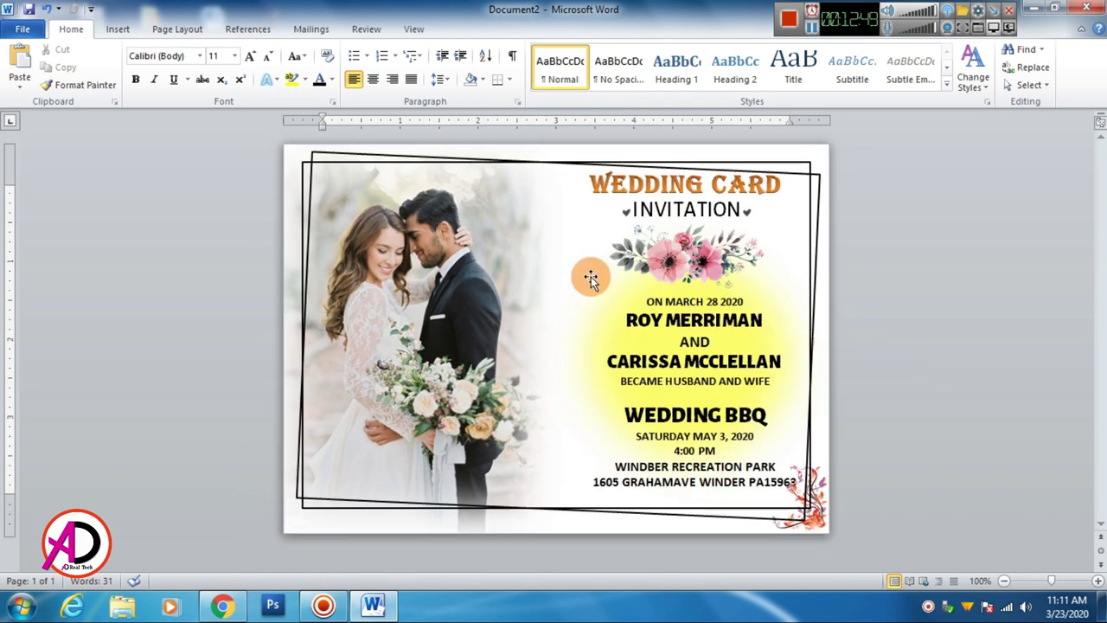